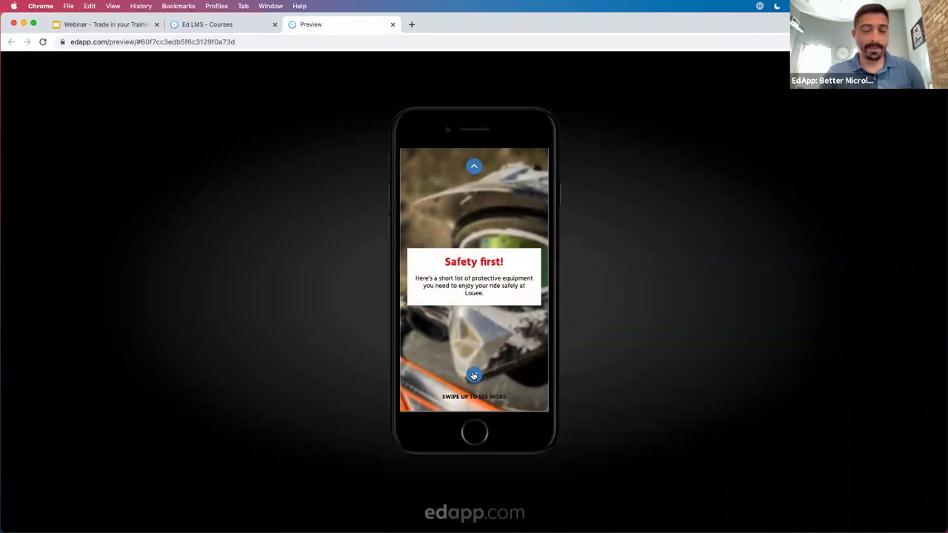
Step: Start the protective clothing lesson in the preview, scratch off the cover on slide 2 and continue past the helmet slide
left_click(473, 375)
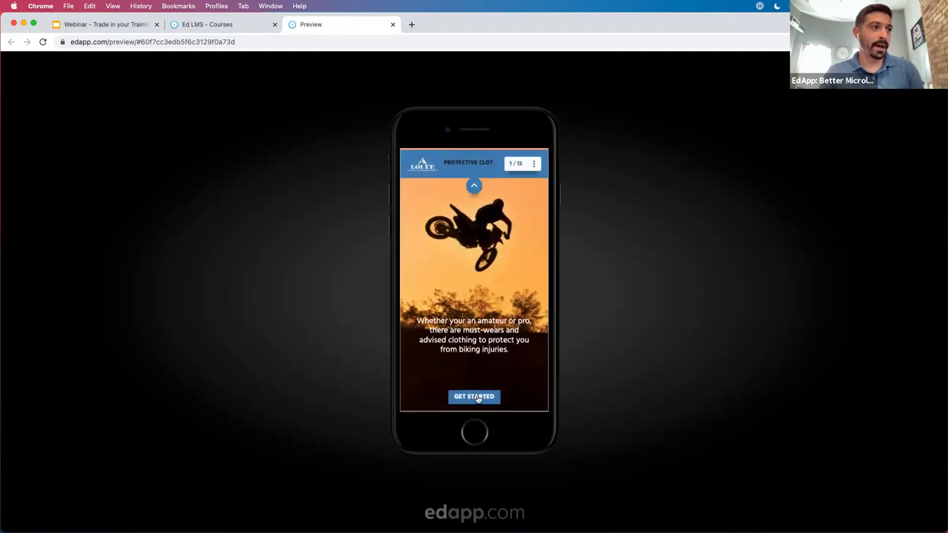
left_click(478, 398)
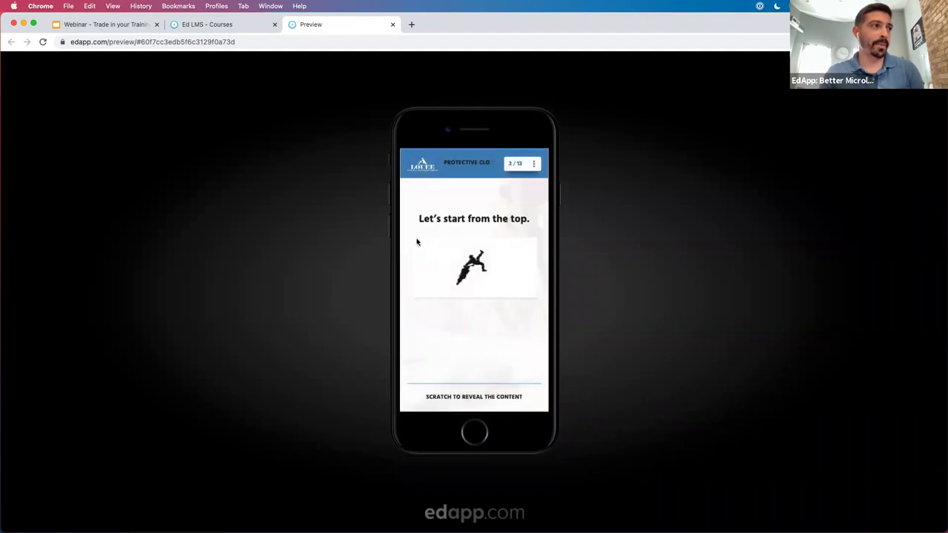
mouse_move(529, 254)
left_mouse_down()
mouse_move(413, 265)
mouse_move(469, 281)
mouse_move(451, 294)
mouse_move(510, 296)
mouse_move(411, 291)
left_mouse_up()
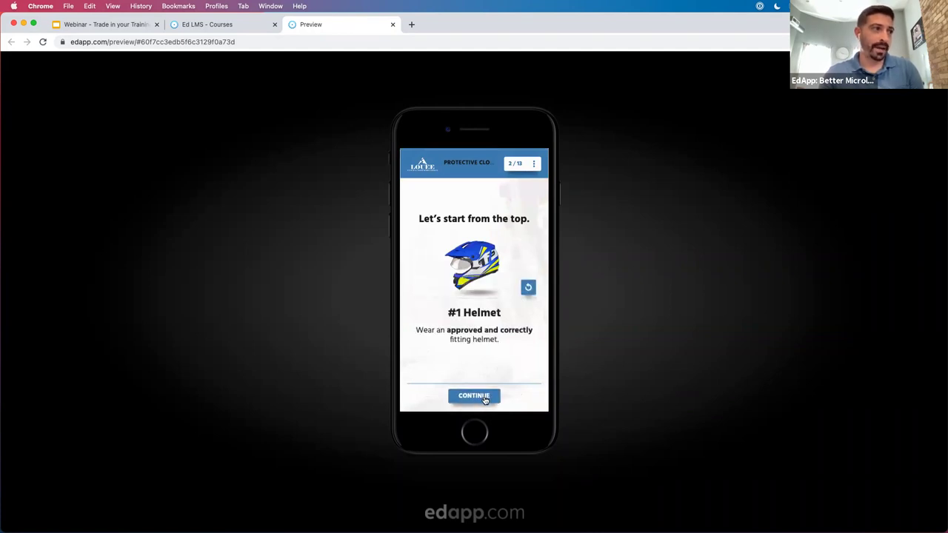
left_click(486, 398)
Step: Answer slide 3, then cross out the incorrect word "advised" in the helmet statement on slide 4 and continue
left_click(480, 297)
left_click(474, 398)
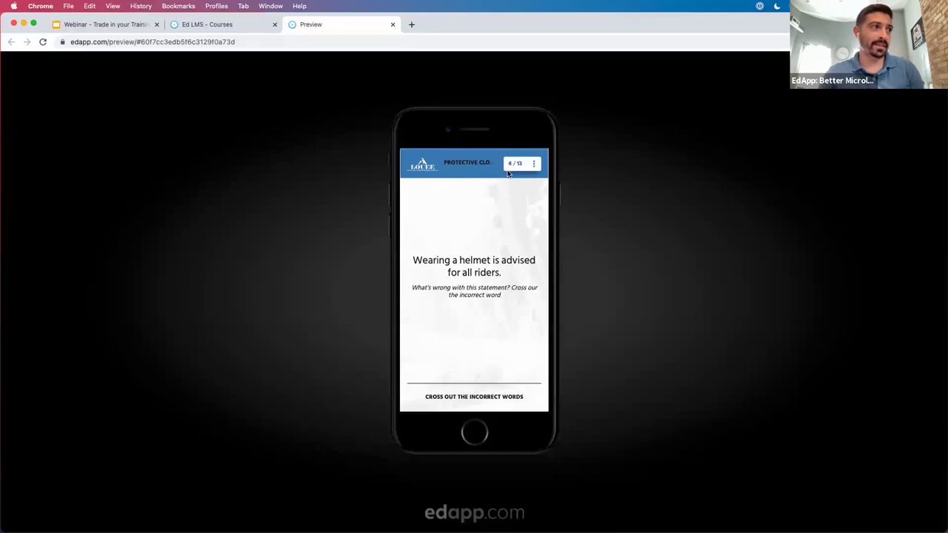
left_click_drag(536, 262, 501, 261)
left_click(481, 398)
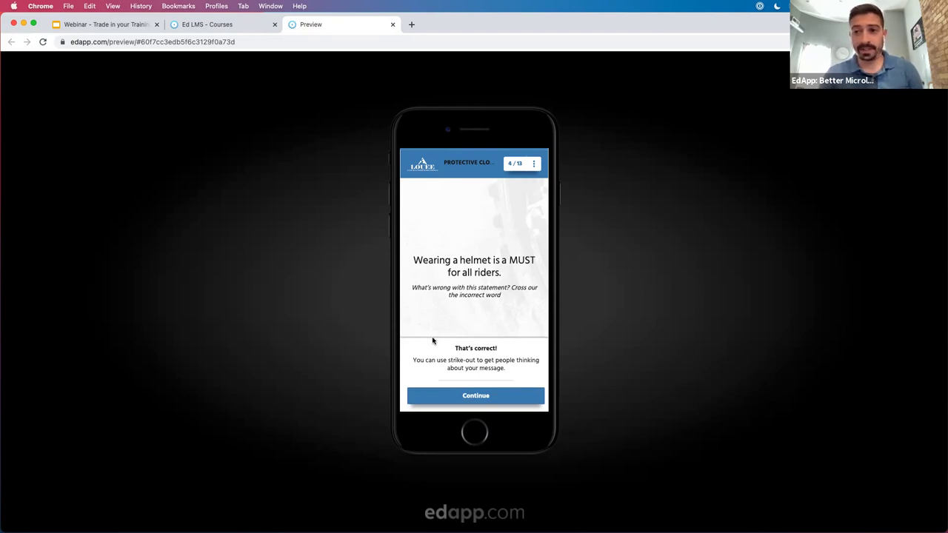
left_click(492, 396)
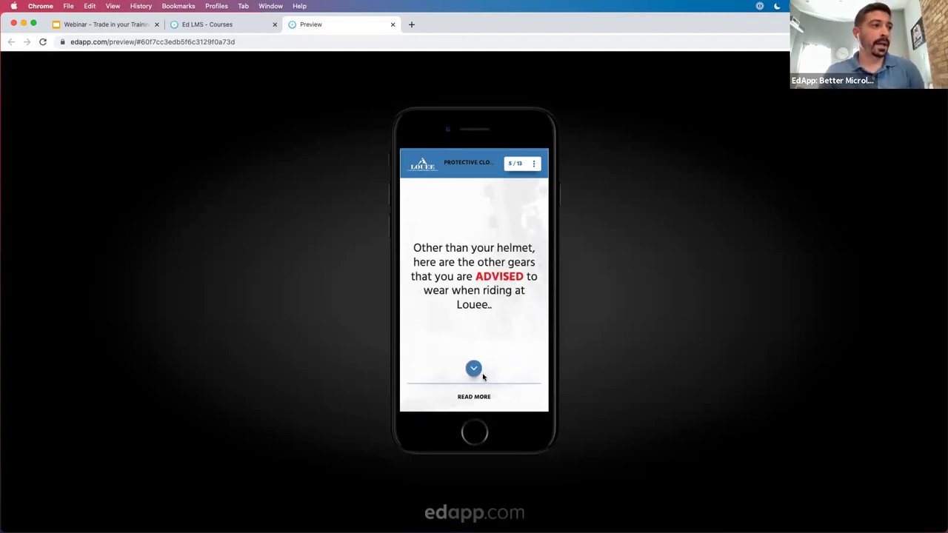
Step: Reveal the whole list of advised riding gear on slide 5 and continue to the specific guidelines
left_click(475, 372)
left_click(476, 374)
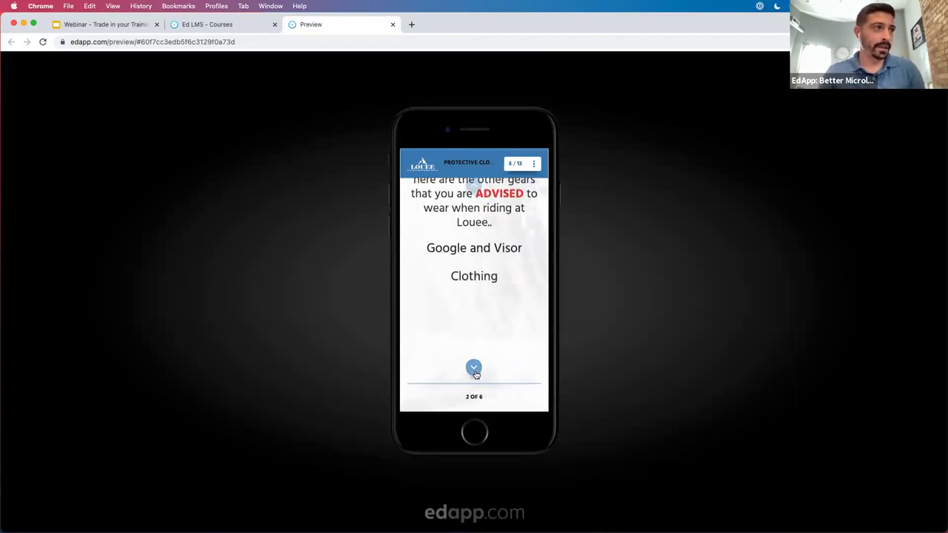
left_click(474, 373)
left_click(475, 372)
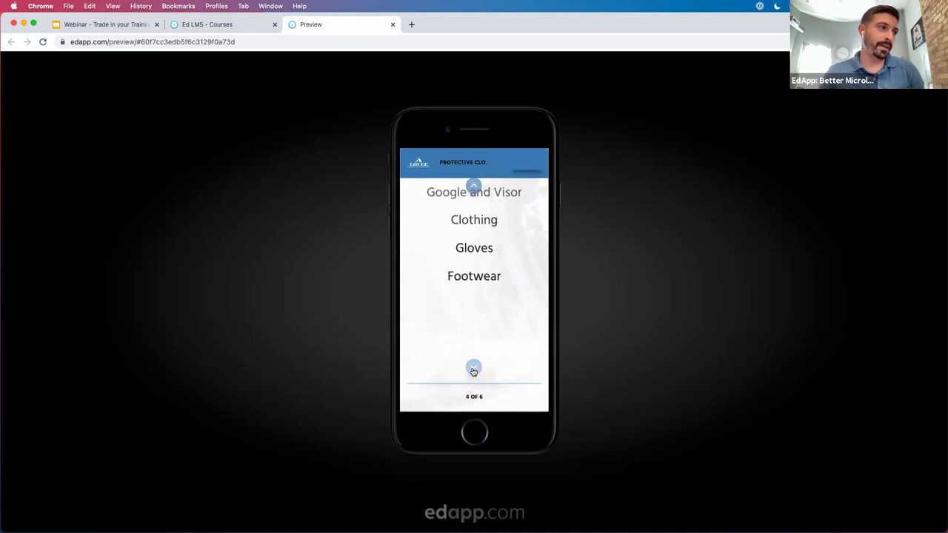
left_click(474, 372)
left_click(474, 372)
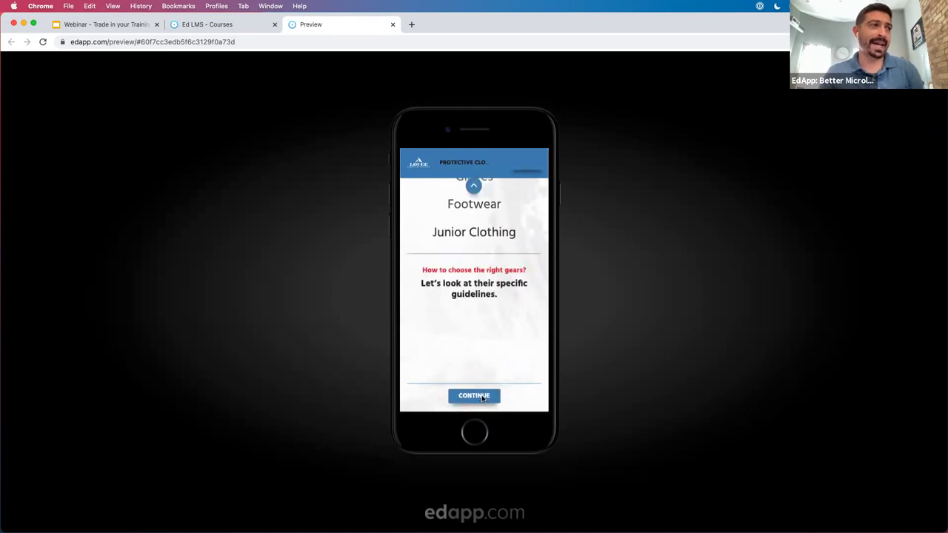
left_click(482, 396)
Step: Complete the interactions on slide 6 and continue to the #3 Clothing slide
left_click(489, 271)
left_click(486, 301)
left_click(480, 355)
left_click(478, 402)
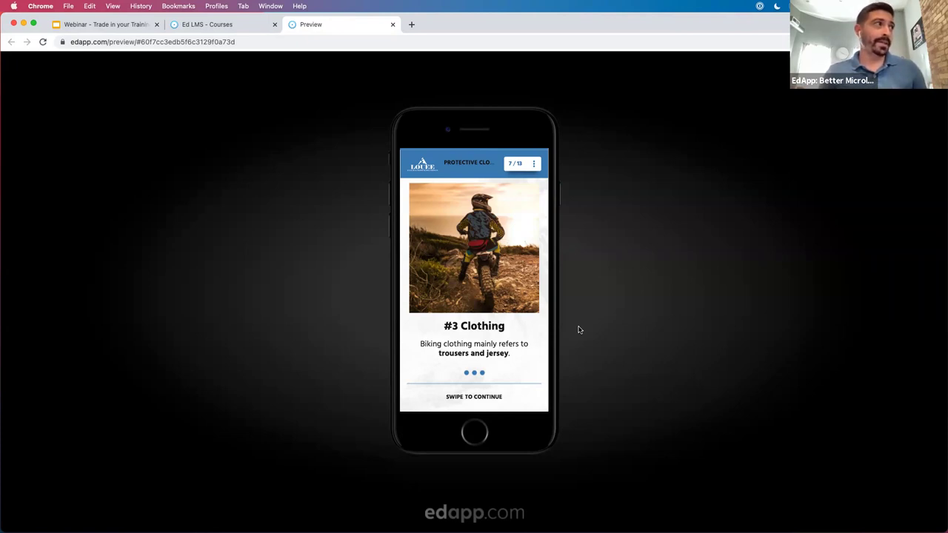
Step: Switch to the Ed LMS Courseware page and open the edapp.com website in a new browser tab
left_click(239, 27)
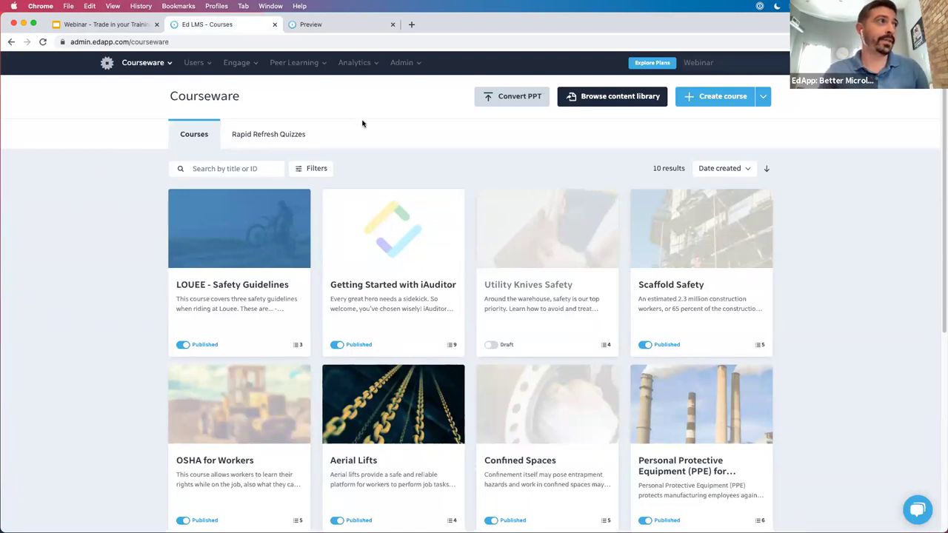
left_click(412, 26)
type("ed")
key("Return")
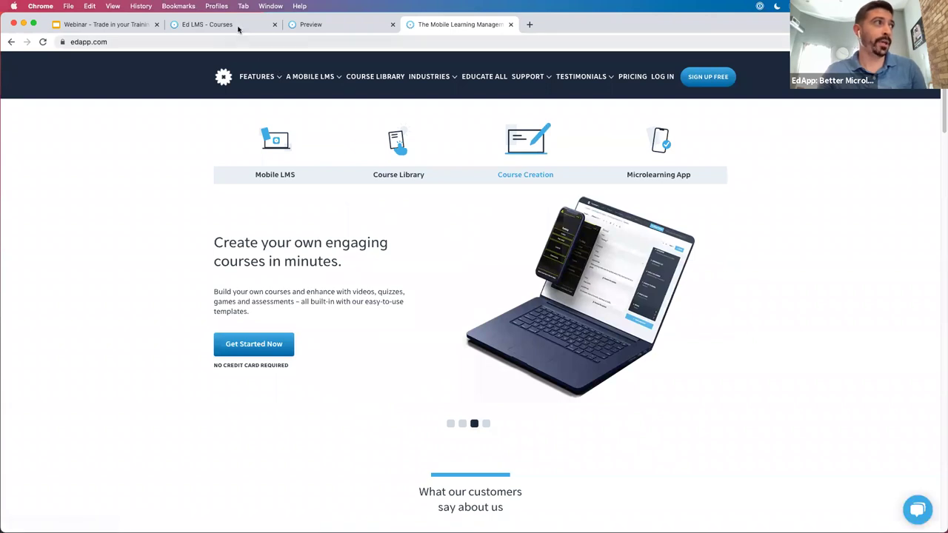
Step: Return to Courseware, choose Trade in your training as the PPT conversion option, and view its upload form down to the file fields
left_click(212, 24)
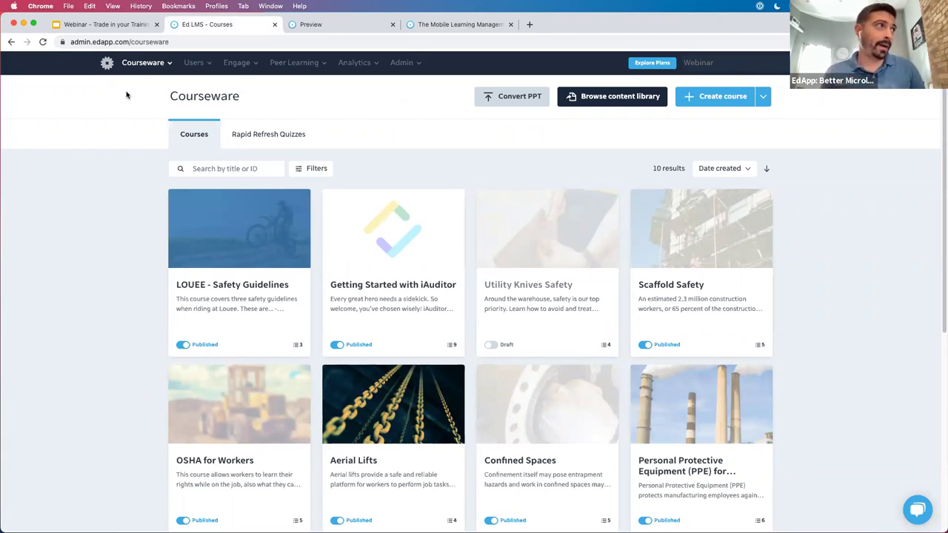
left_click(156, 64)
left_click(459, 140)
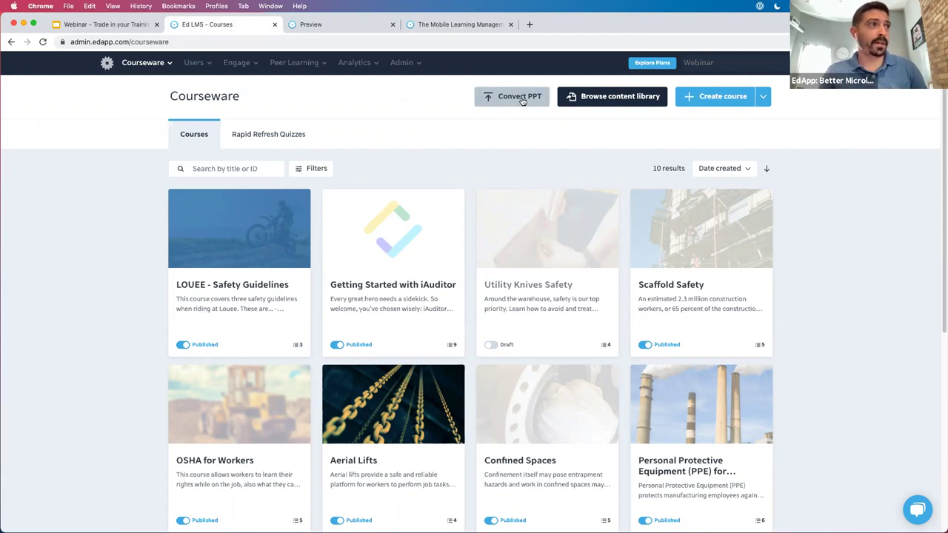
left_click(522, 102)
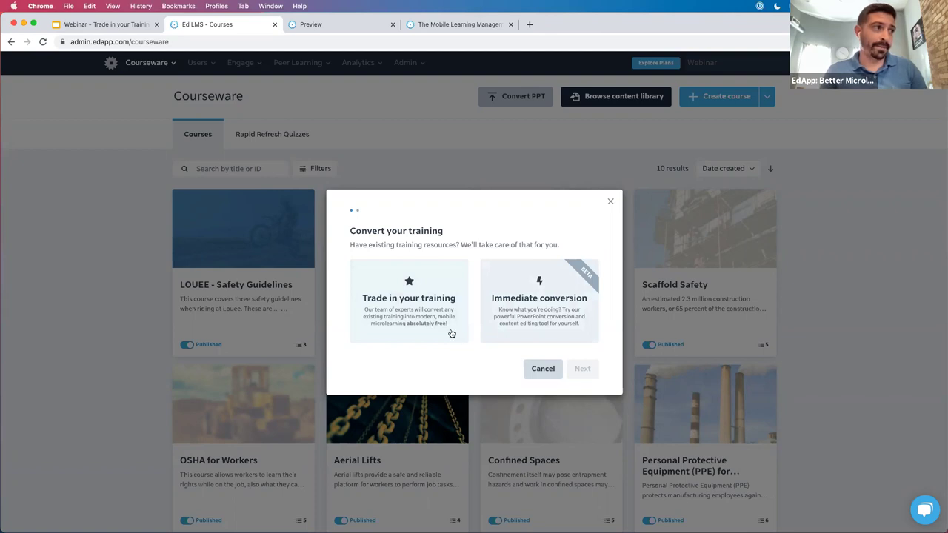
left_click(445, 282)
left_click(582, 368)
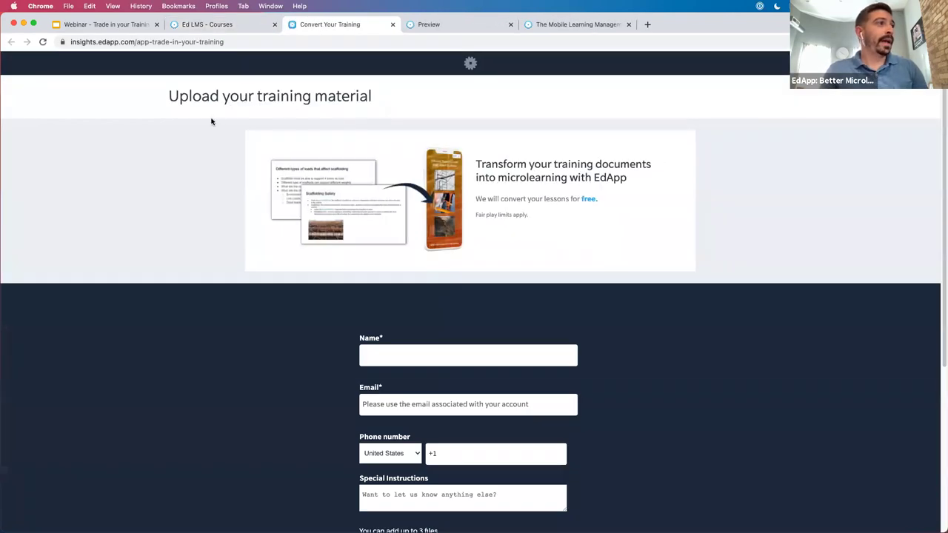
scroll(284, 341, "down", 1)
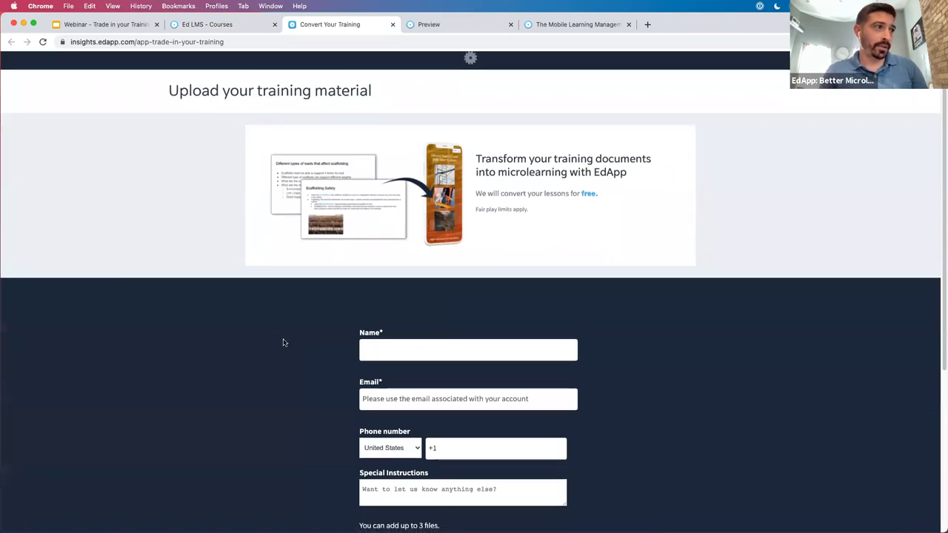
scroll(283, 342, "down", 5)
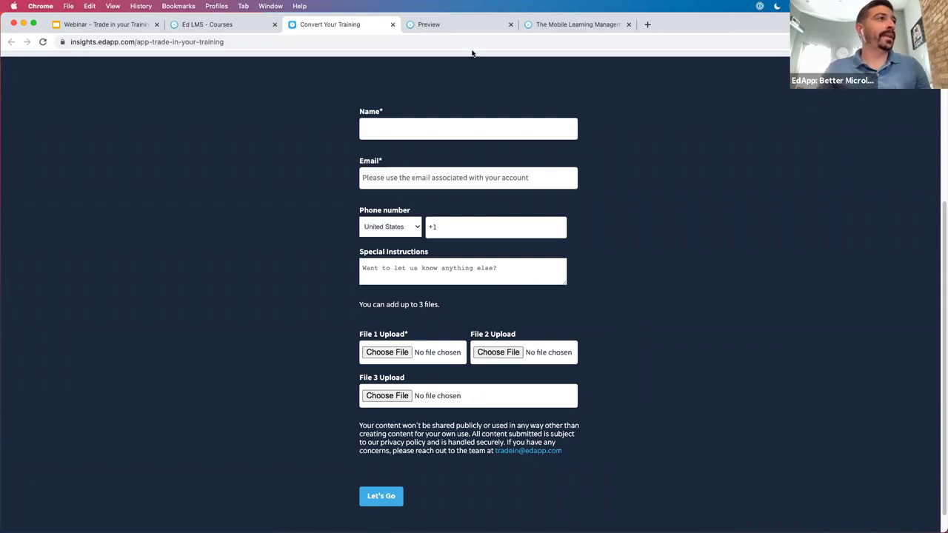
Step: Open the Trade-in your training page from the edapp.com home page and look through it down to its upload form
left_click(599, 25)
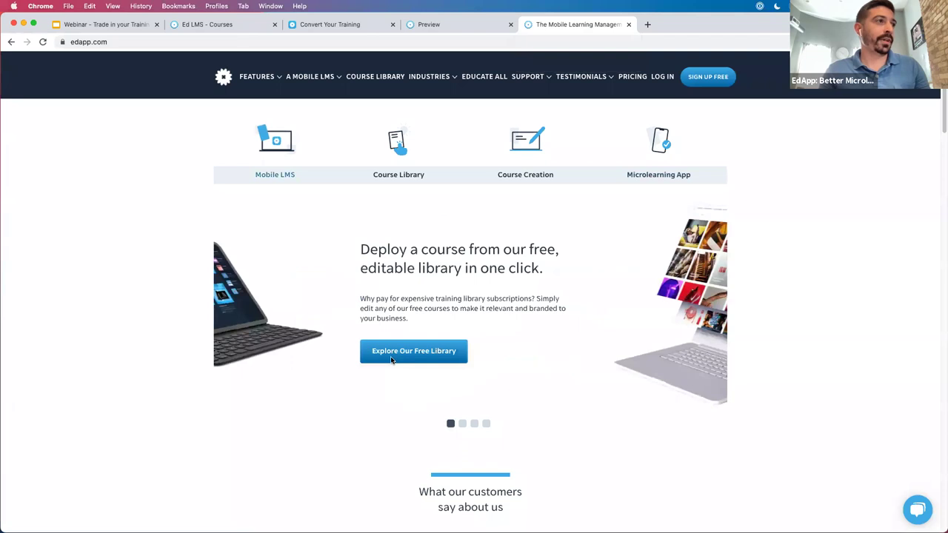
scroll(375, 348, "down", 3)
scroll(375, 348, "down", 10)
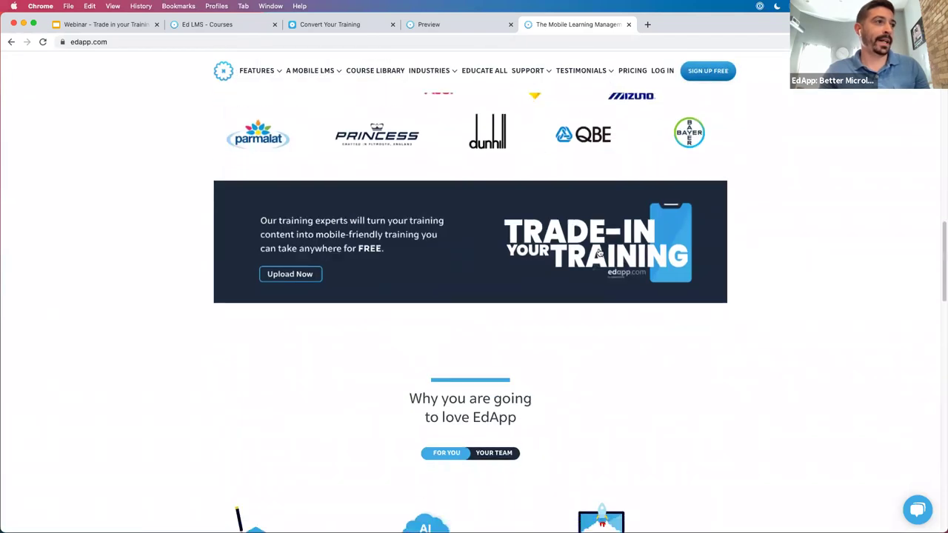
left_click(511, 247)
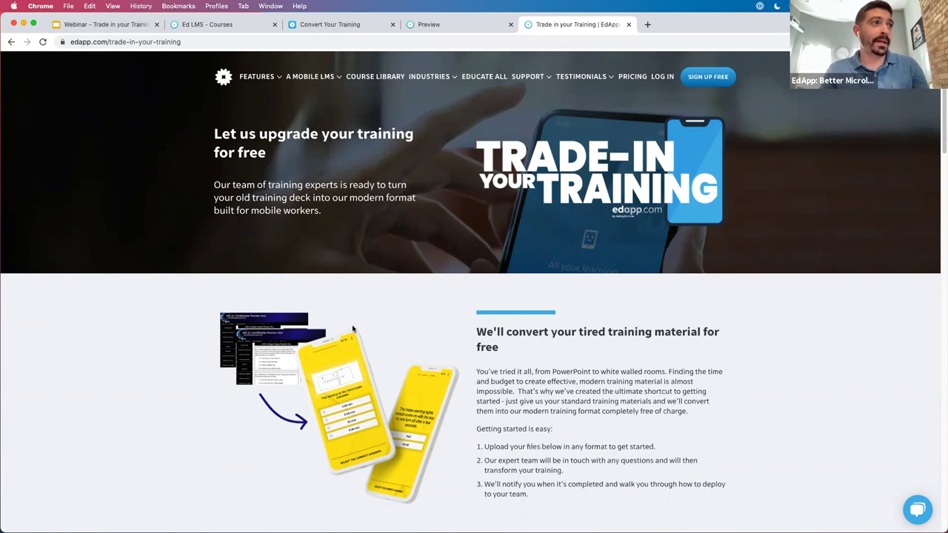
scroll(356, 329, "down", 5)
scroll(319, 326, "down", 10)
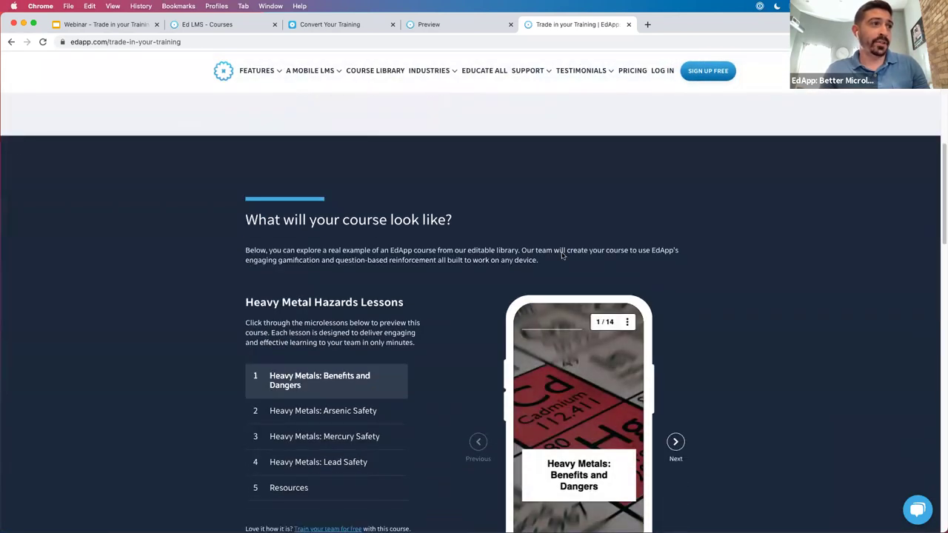
scroll(336, 307, "down", 5)
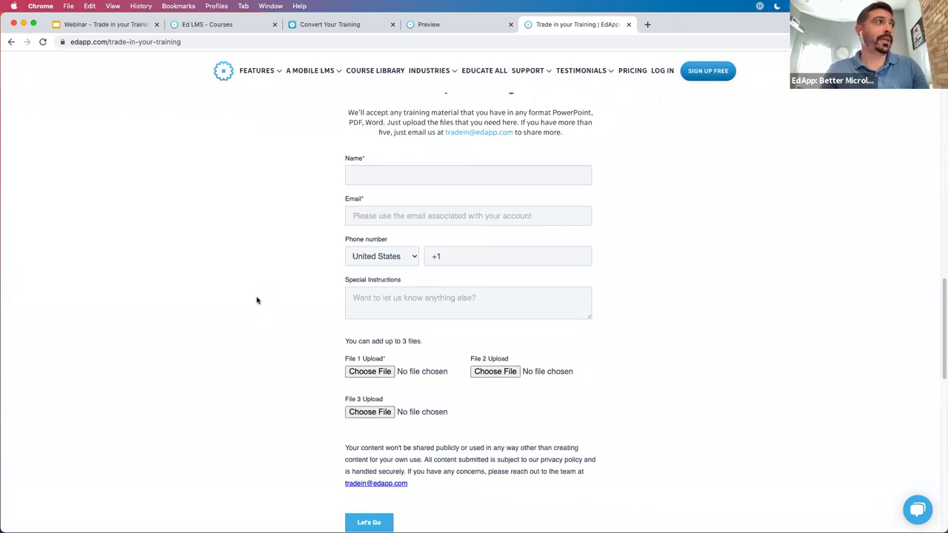
Step: Return to Courseware, dismiss the training conversion dialog and open the LOUEE - Safety Guidelines course for editing
left_click(233, 25)
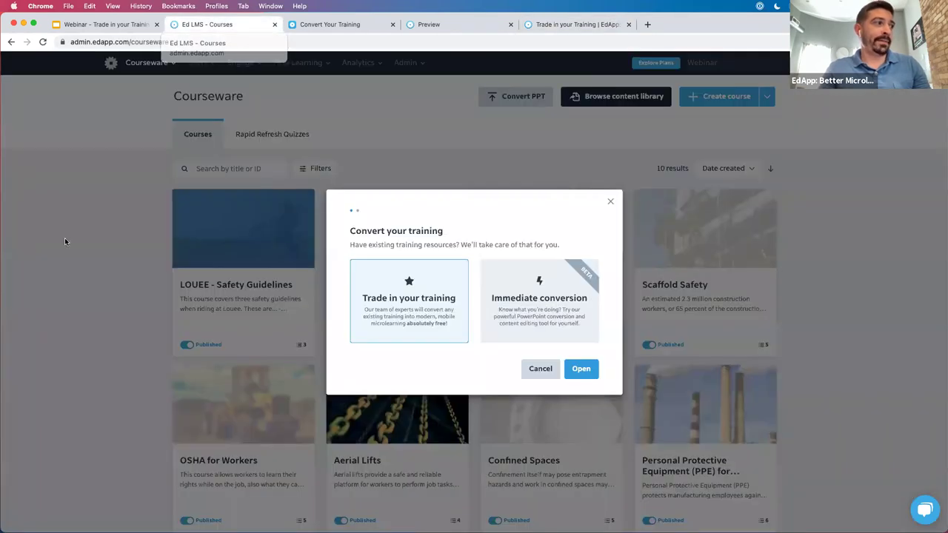
left_click(65, 237)
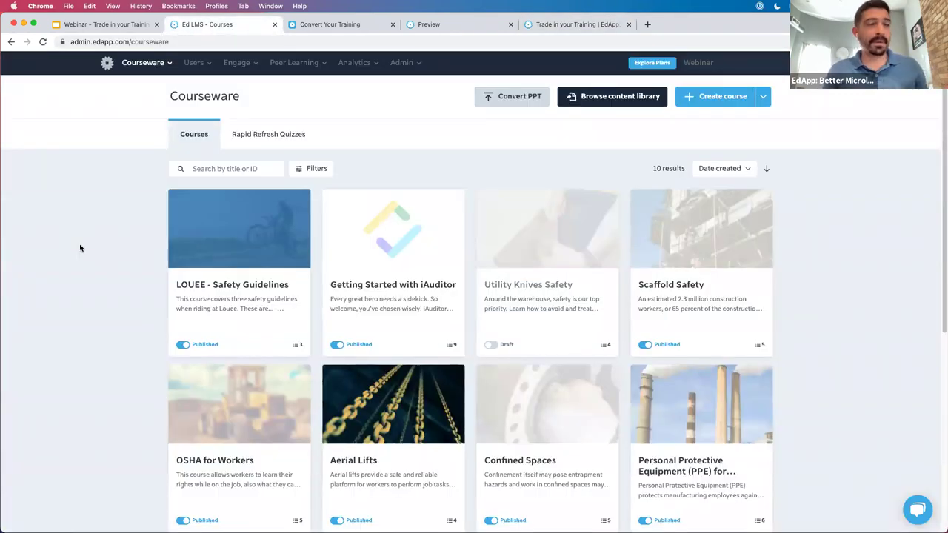
mouse_move(224, 285)
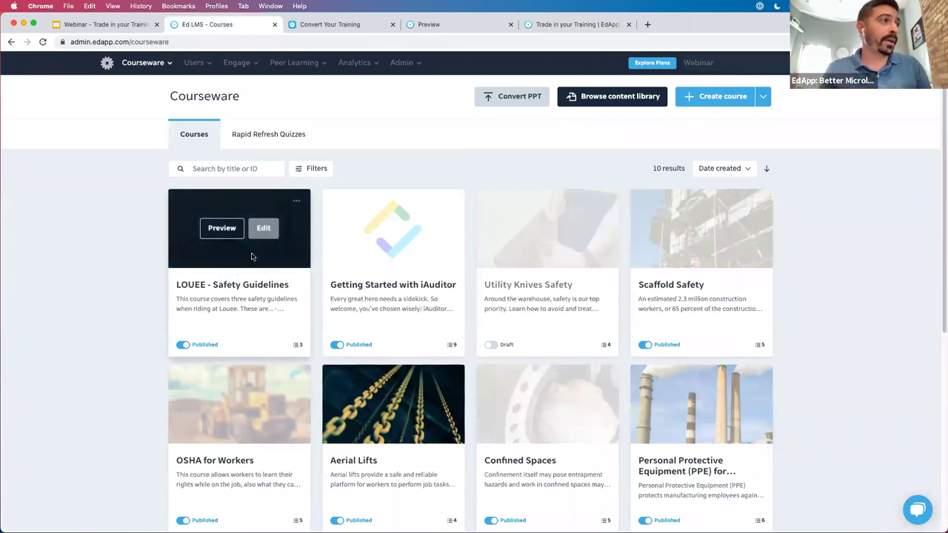
left_click(263, 228)
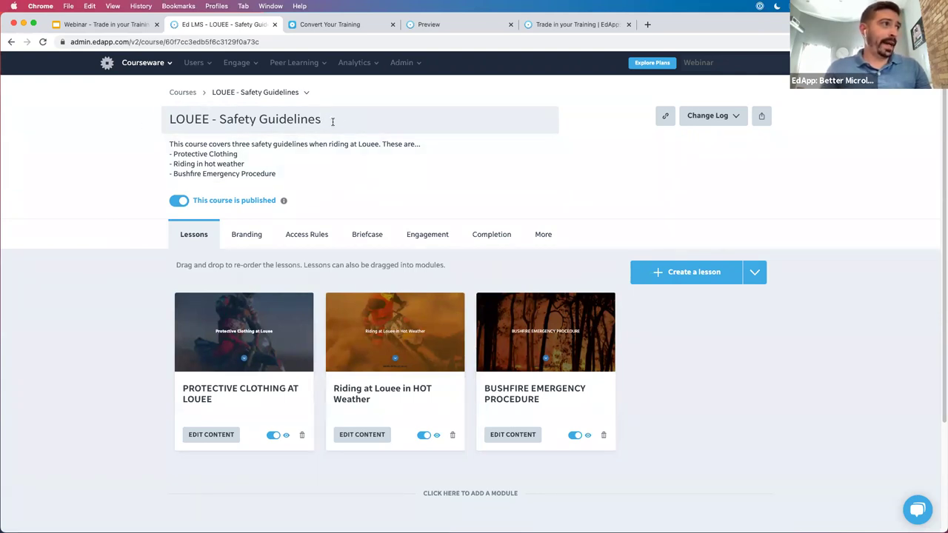
left_click(353, 165)
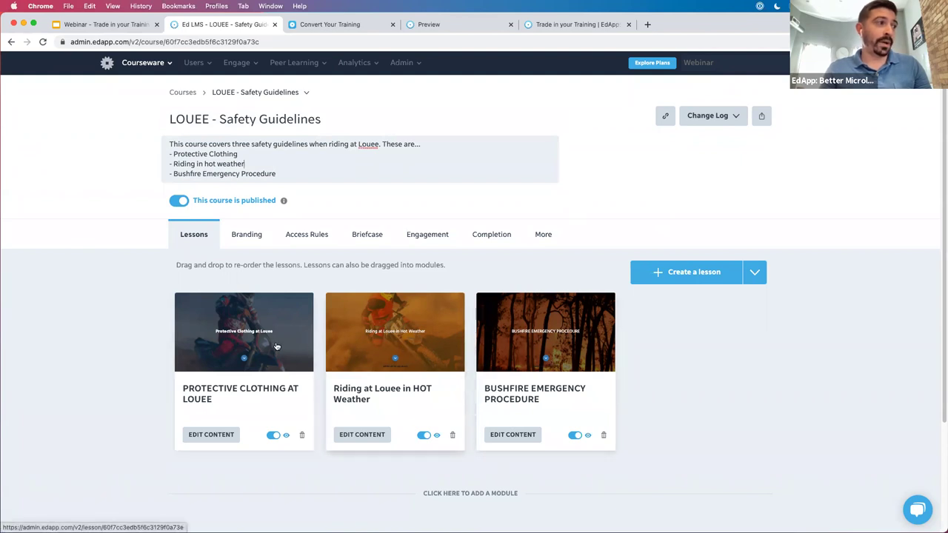
Step: Open the Riding at Louee in HOT Weather lesson and try matching slide 2's water item to DON'T and the snacking item to DO
left_click(416, 349)
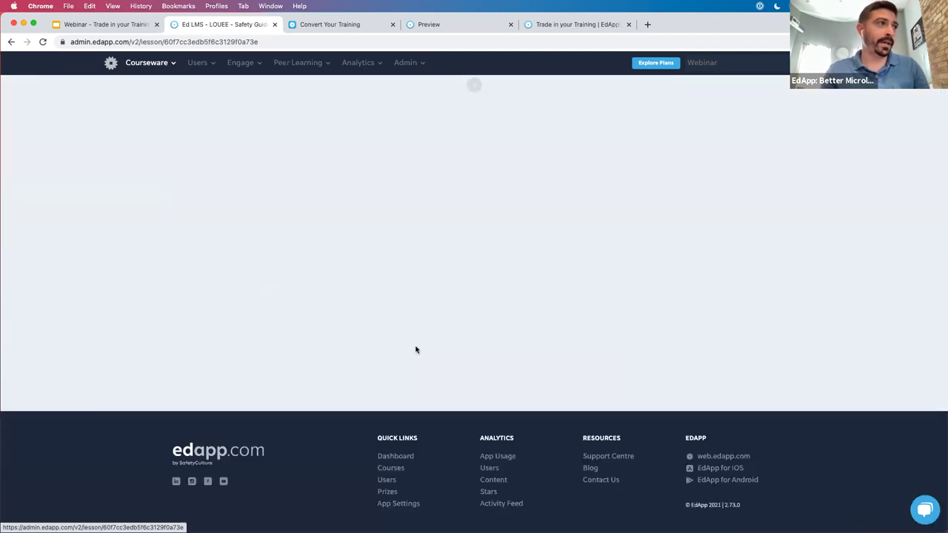
scroll(704, 217, "down", 2)
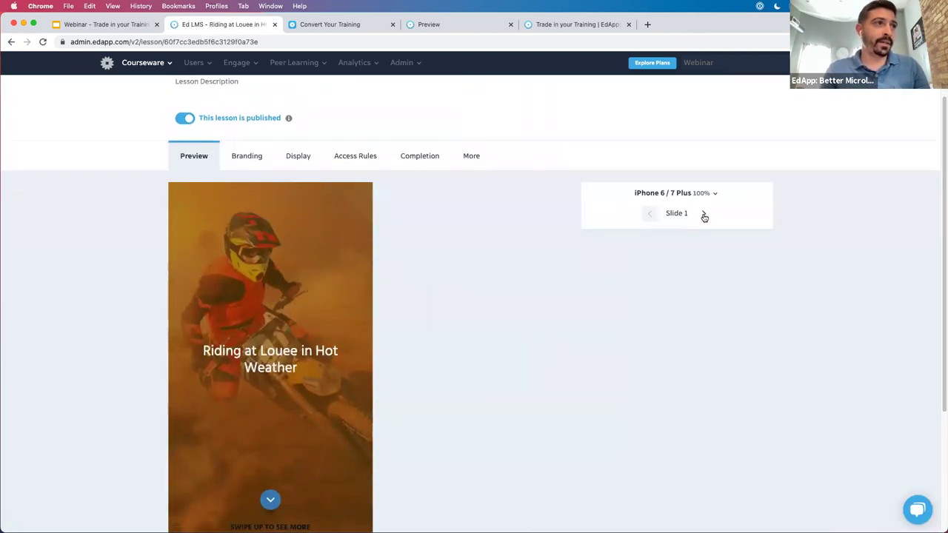
left_click(704, 215)
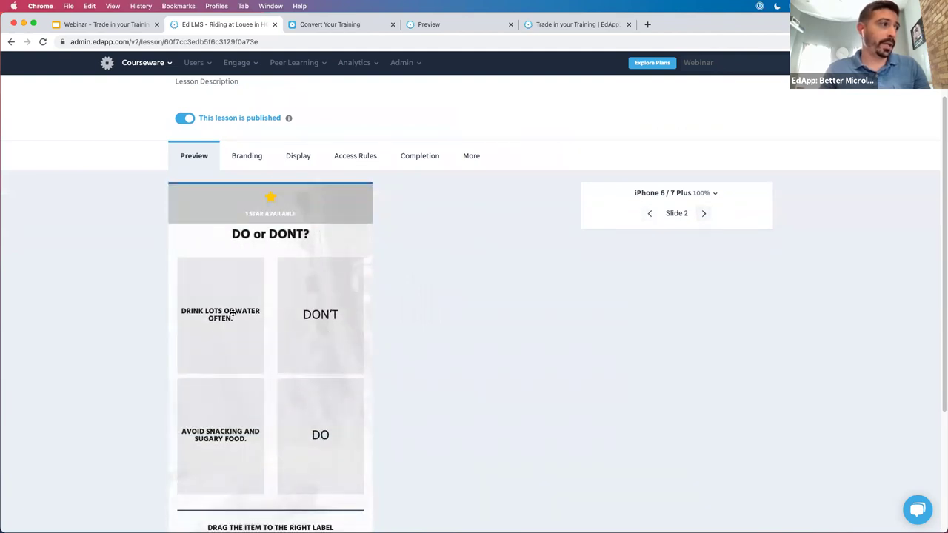
left_click_drag(247, 326, 311, 356)
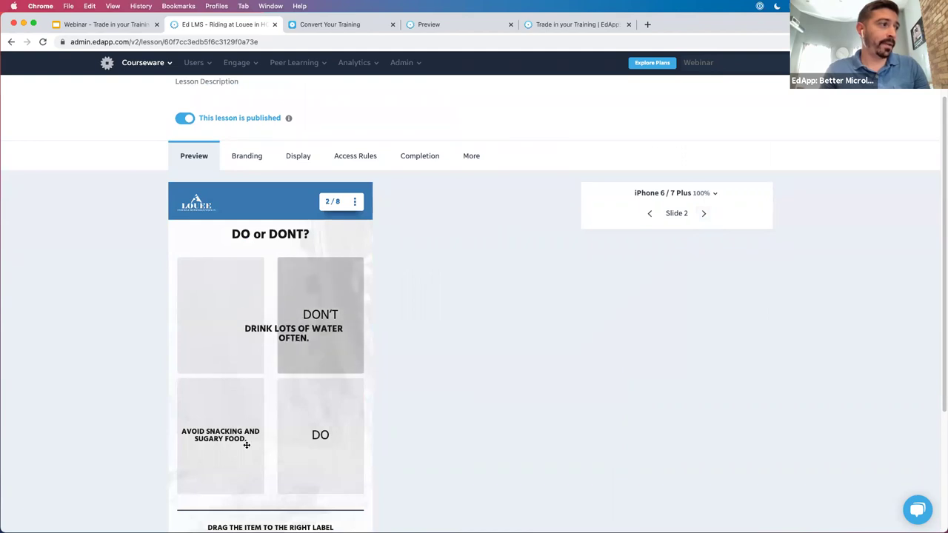
left_click_drag(246, 443, 326, 433)
Step: Advance the lesson preview to slide 4 and answer its minimum trail water question with 4 litres
scroll(722, 257, "down", 3)
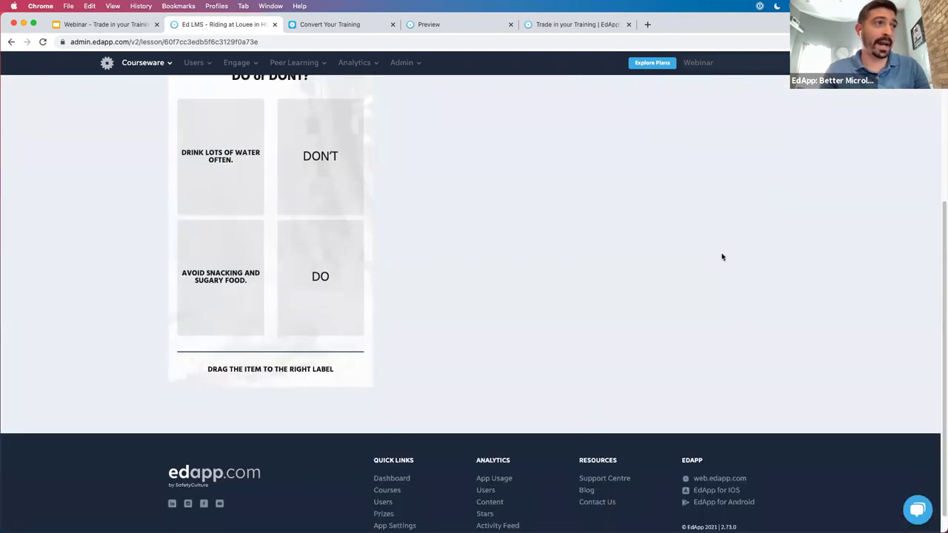
scroll(722, 257, "up", 5)
left_click(704, 168)
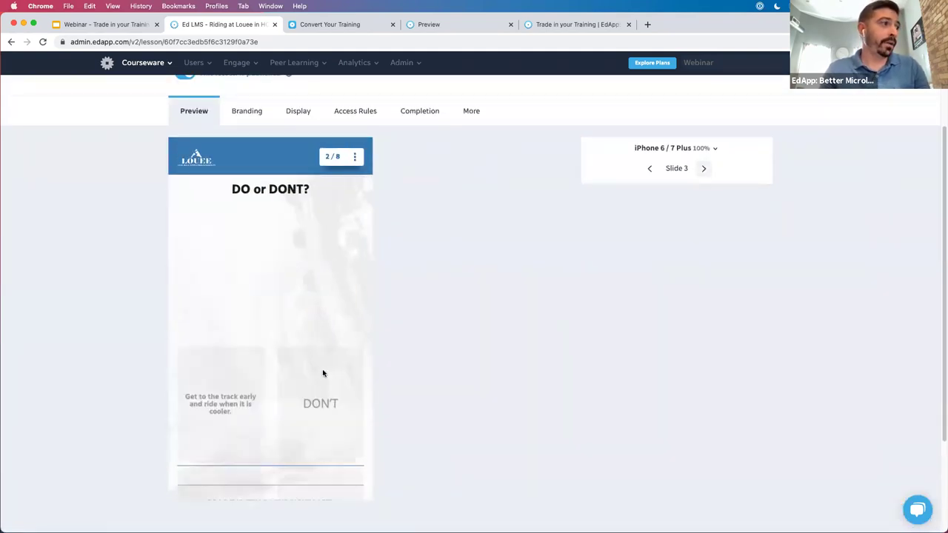
left_click(703, 169)
left_click_drag(286, 324, 278, 453)
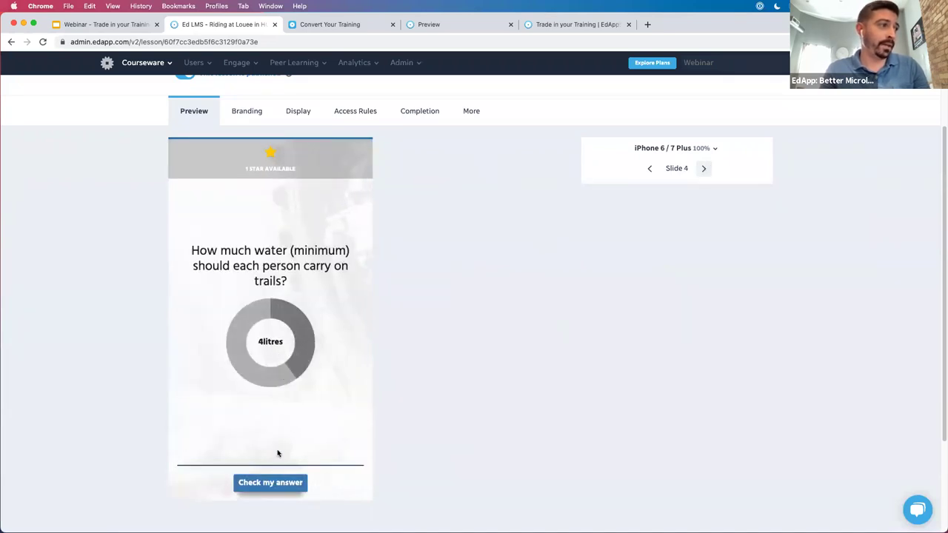
Step: Preview the Riding at Louee in HOT Weather lesson on the iPhone X and Galaxy Note devices
scroll(707, 252, "up", 2)
left_click(677, 243)
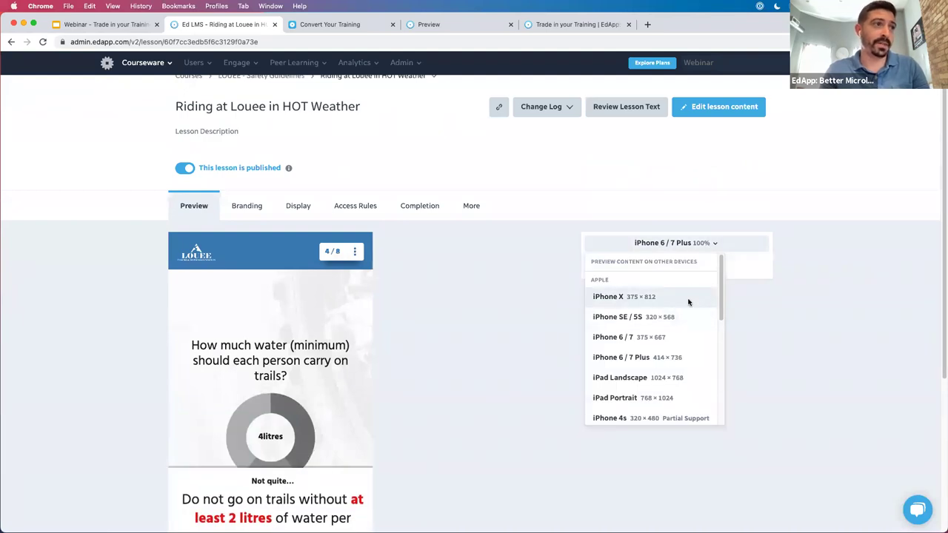
left_click(688, 299)
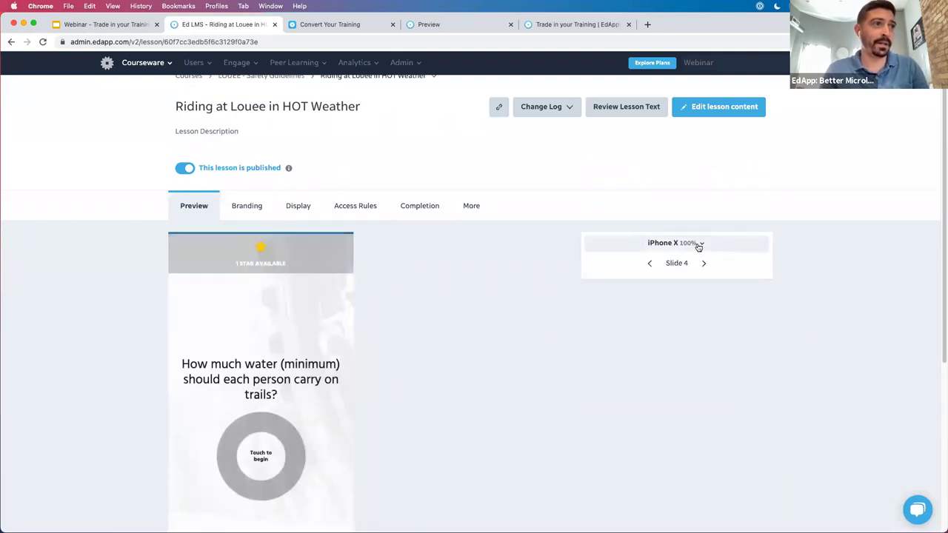
left_click(699, 246)
scroll(647, 378, "down", 2)
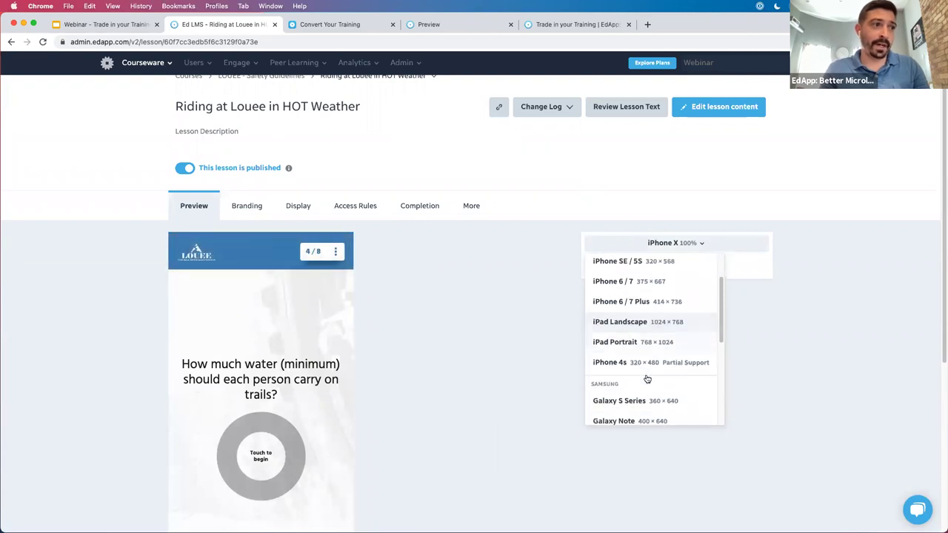
scroll(647, 378, "down", 3)
left_click(614, 342)
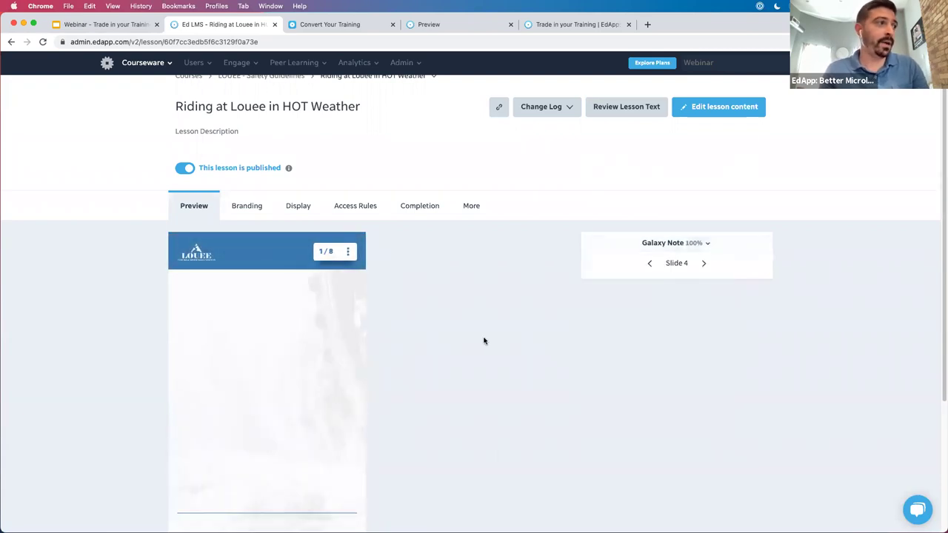
Step: Look at a further slide in the Galaxy Note preview and return to the LOUEE - Safety Guidelines course
scroll(697, 152, "down", 3)
left_click(703, 133)
scroll(658, 256, "down", 2)
scroll(658, 256, "down", 3)
scroll(527, 262, "up", 3)
left_click(551, 324)
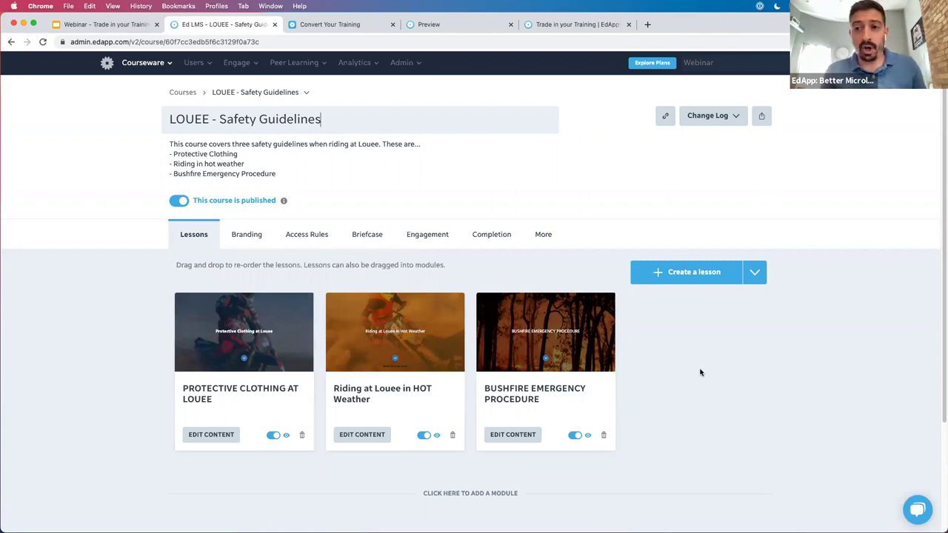
Step: Open the PROTECTIVE CLOTHING AT LOUEE lesson content for editing, view the new-slide template library and close it
left_click(276, 334)
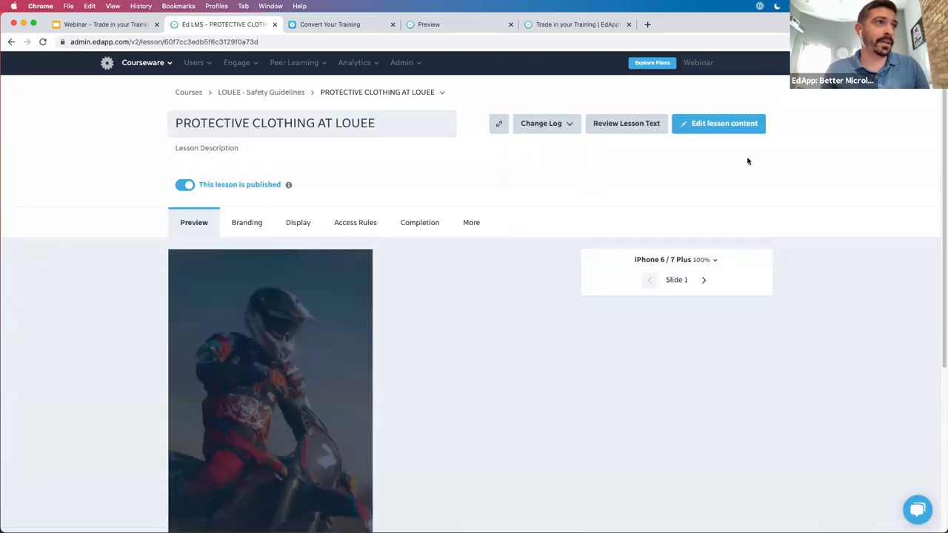
left_click(726, 128)
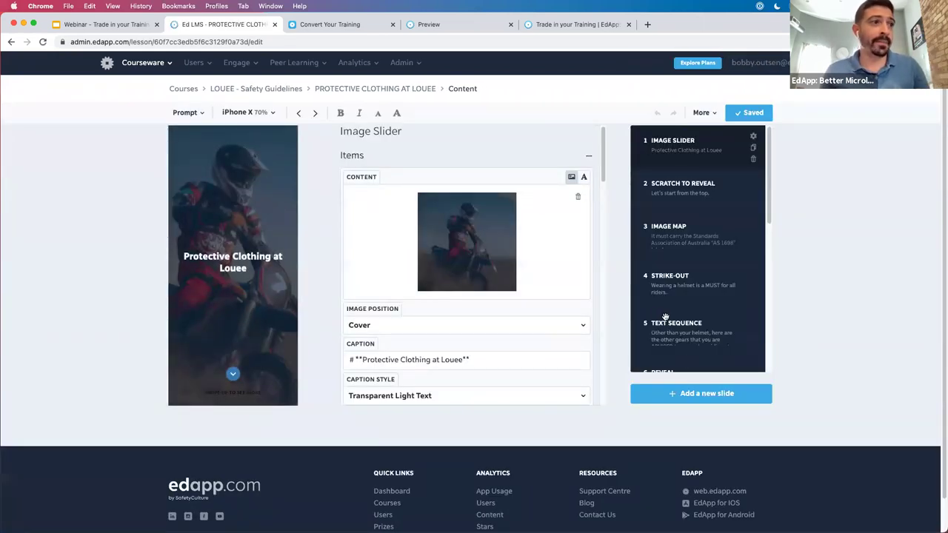
left_click(694, 398)
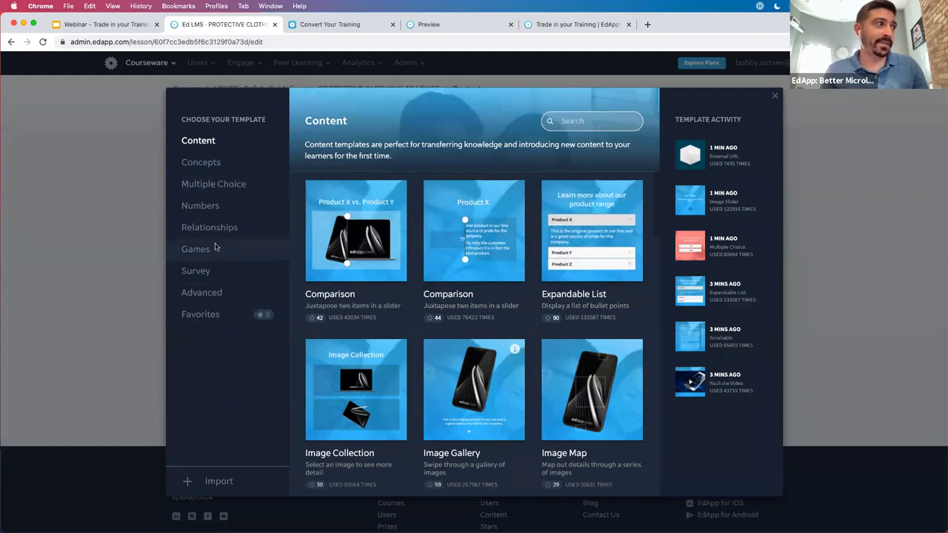
left_click(763, 286)
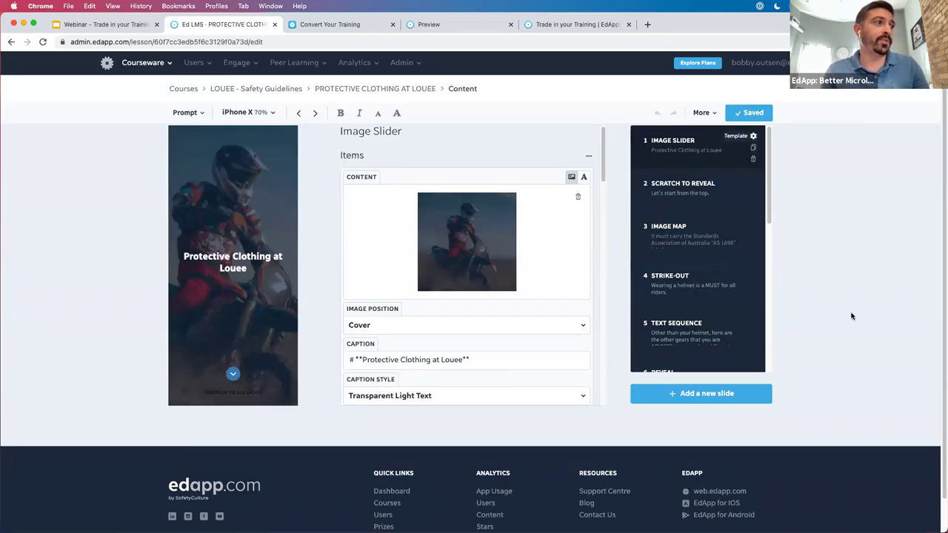
Step: Reopen the LOUEE - Safety Guidelines course from Courses and look through its Branding settings down to the Custom CSS
left_click(182, 91)
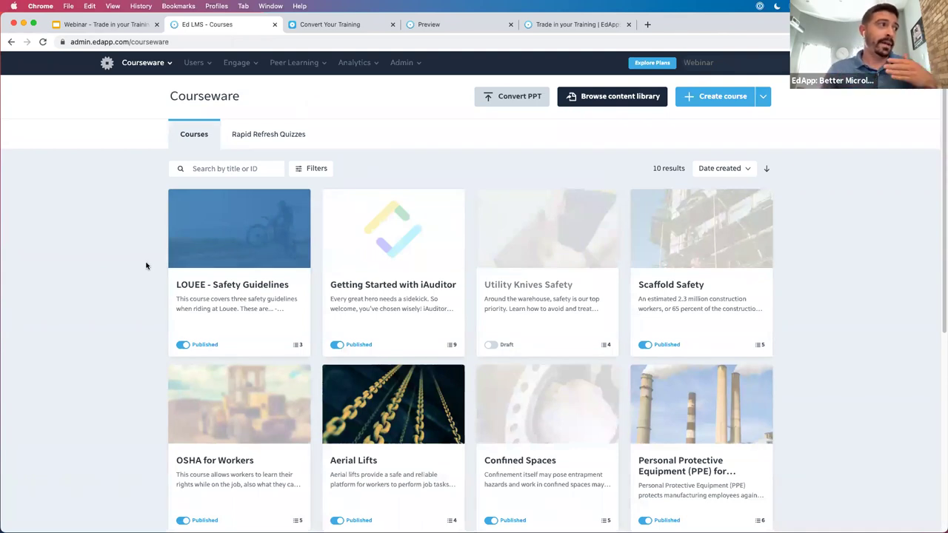
left_click(263, 227)
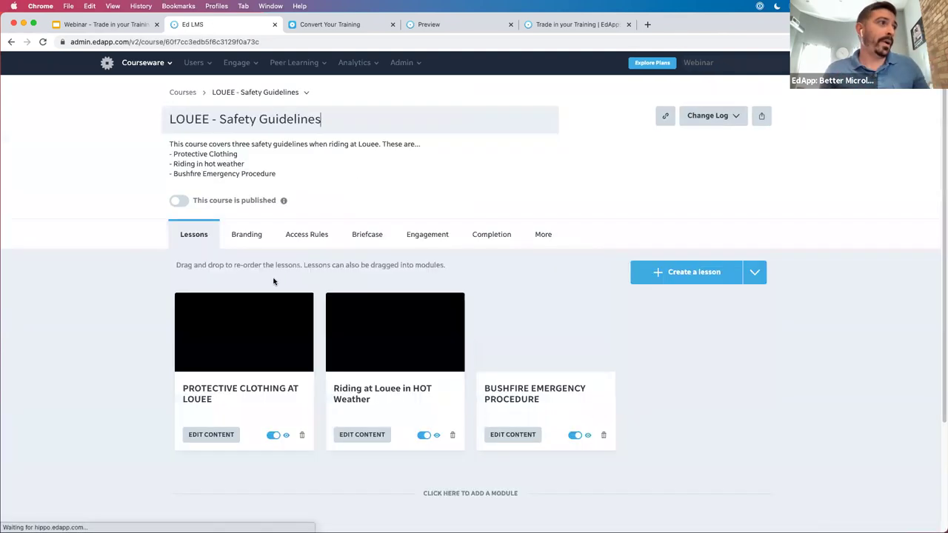
left_click(253, 236)
scroll(445, 335, "down", 3)
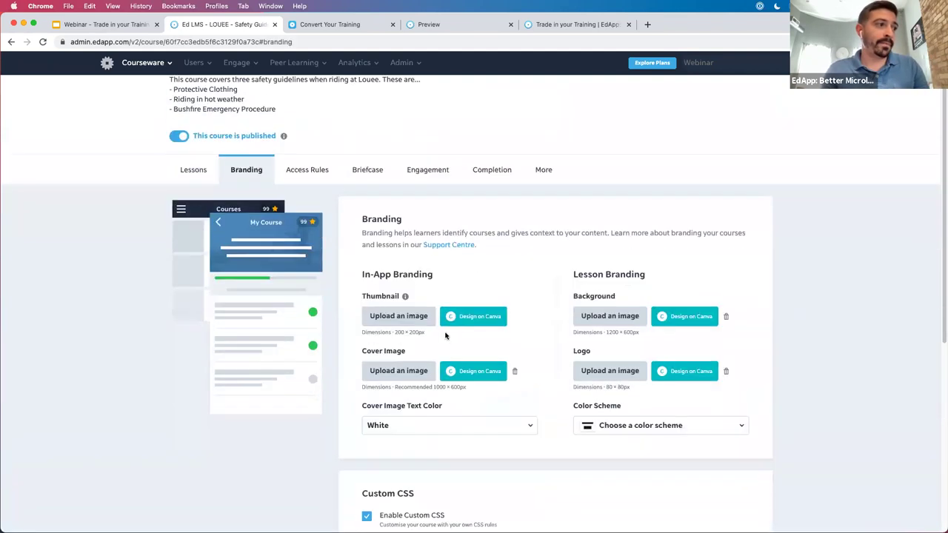
scroll(445, 336, "down", 3)
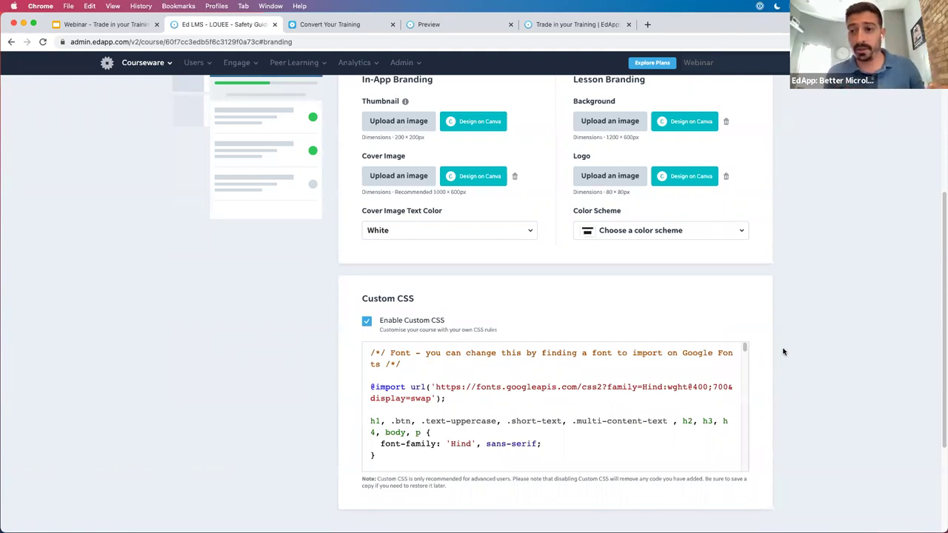
scroll(263, 264, "up", 5)
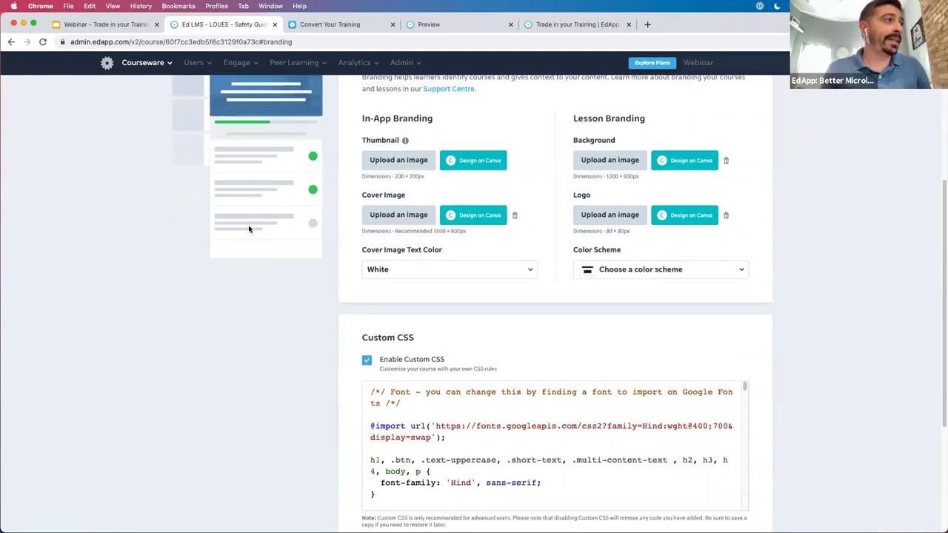
Step: Open the PROTECTIVE CLOTHING AT LOUEE lesson from the course's lessons and preview slide 1 through to its Safety first! image
left_click(194, 234)
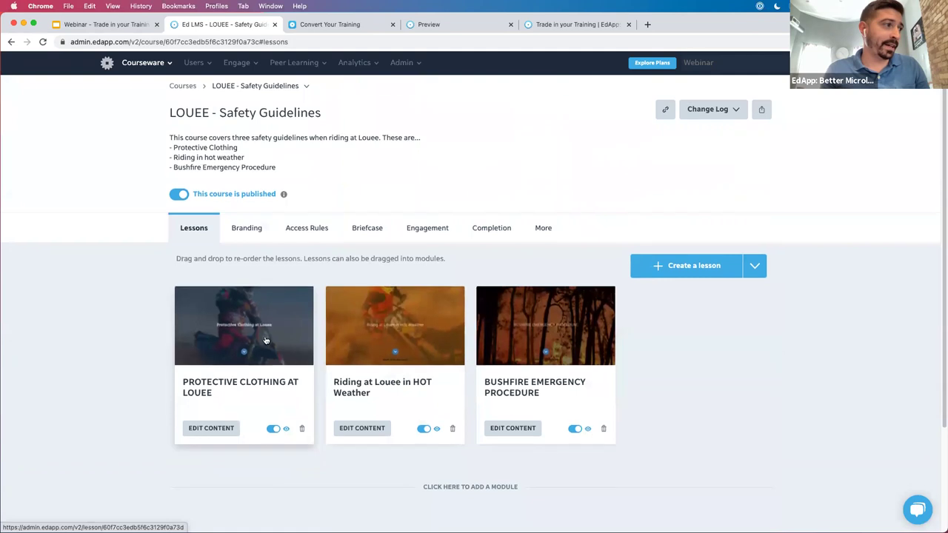
left_click(292, 382)
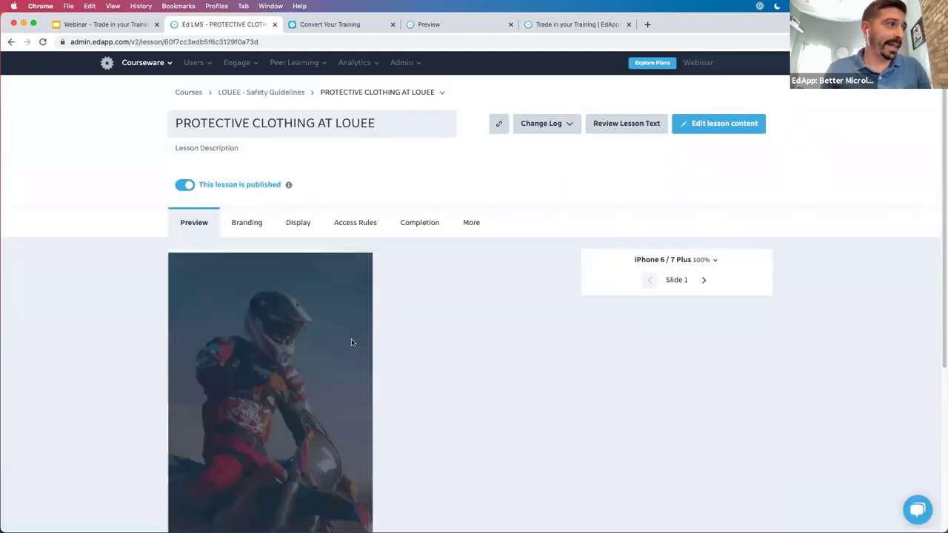
scroll(319, 371, "down", 3)
left_click(270, 440)
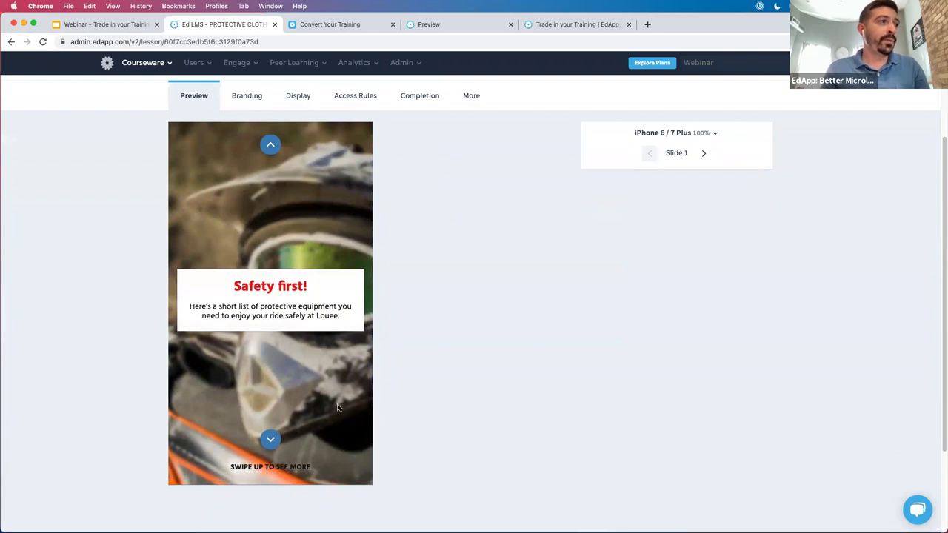
scroll(337, 408, "up", 3)
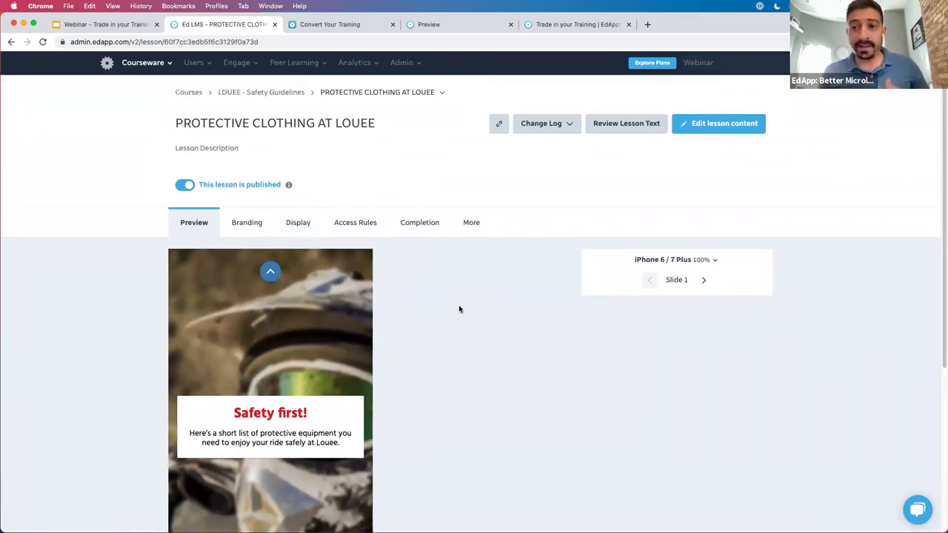
Step: Return to Courseware, duplicate the LOUEE - Safety Guidelines course and open the copy
left_click(272, 92)
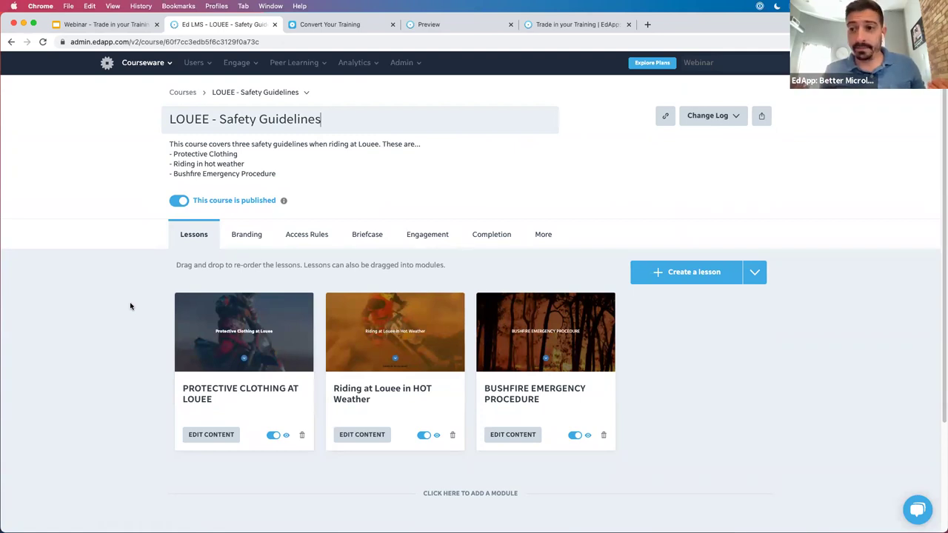
left_click(183, 93)
mouse_move(293, 230)
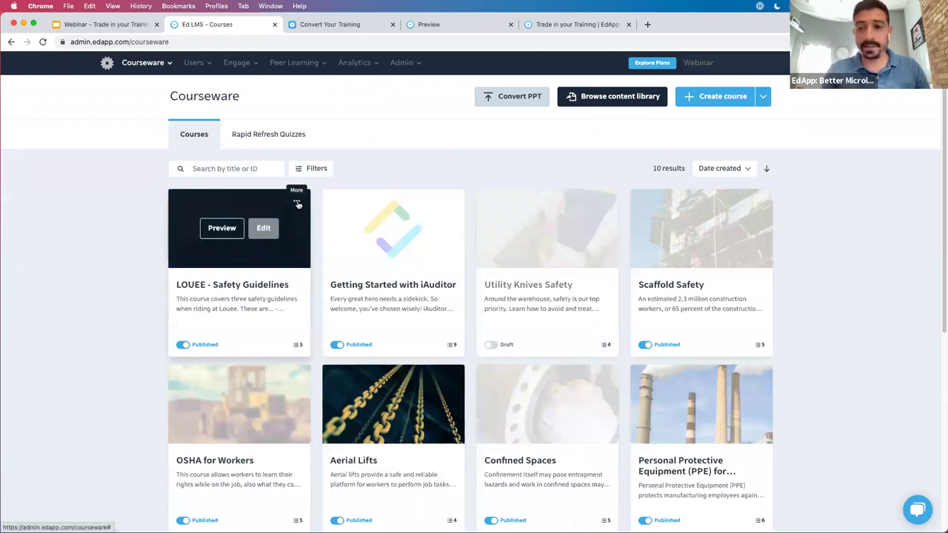
left_click(297, 205)
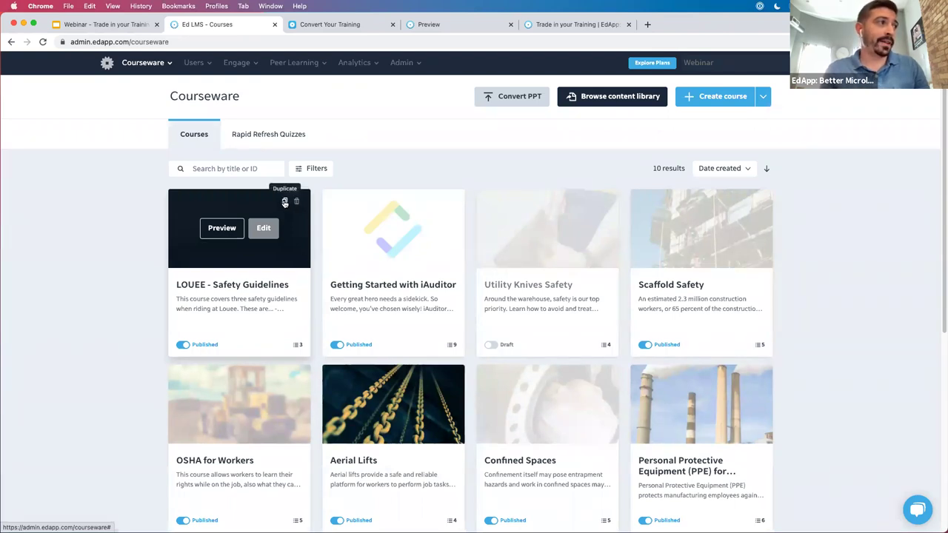
left_click(284, 201)
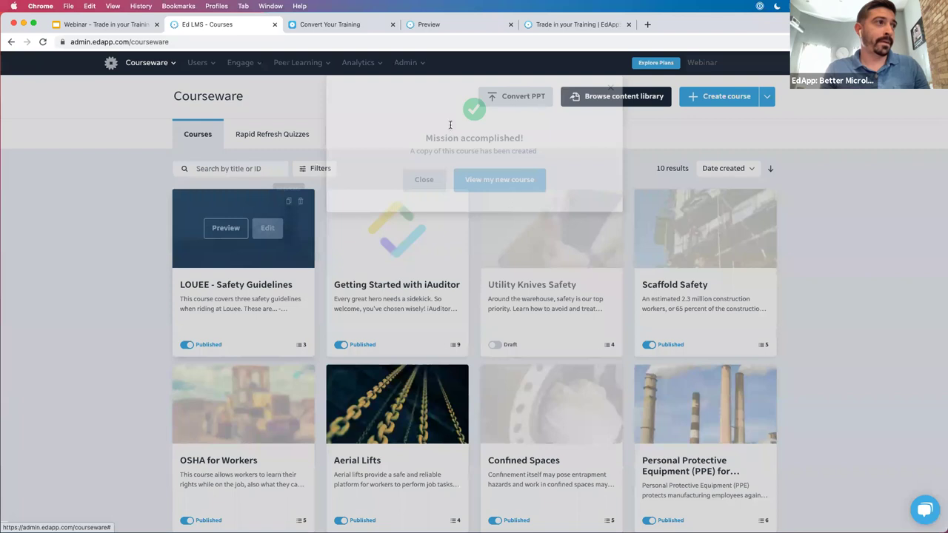
left_click(515, 191)
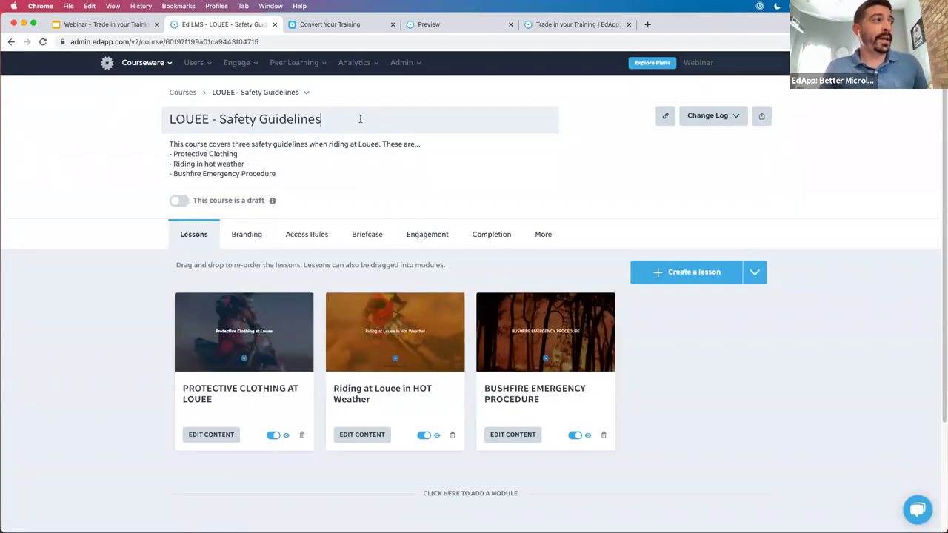
Step: Rename the copied course to LOUEE - New Hire Onboarding and clear its course description
left_click_drag(321, 118, 220, 118)
type("New Hire ")
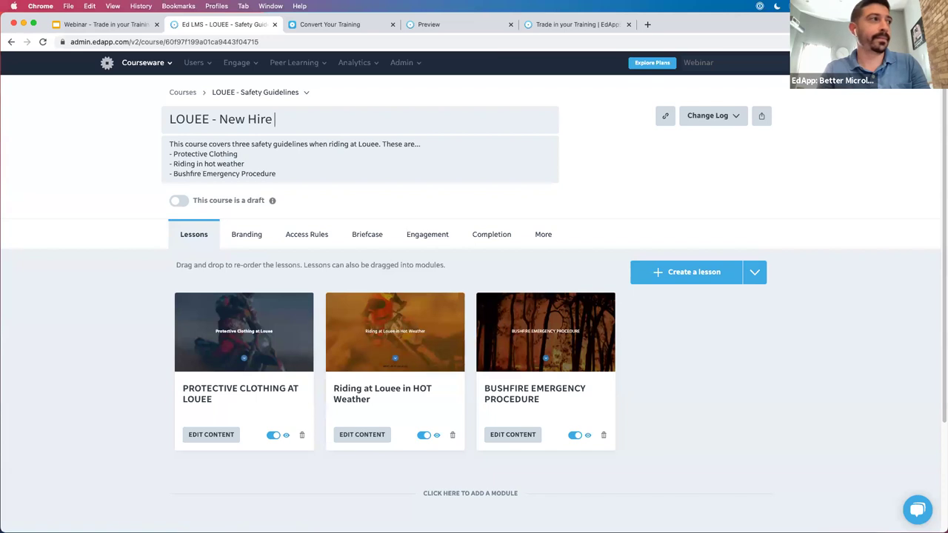
type("Onboarding")
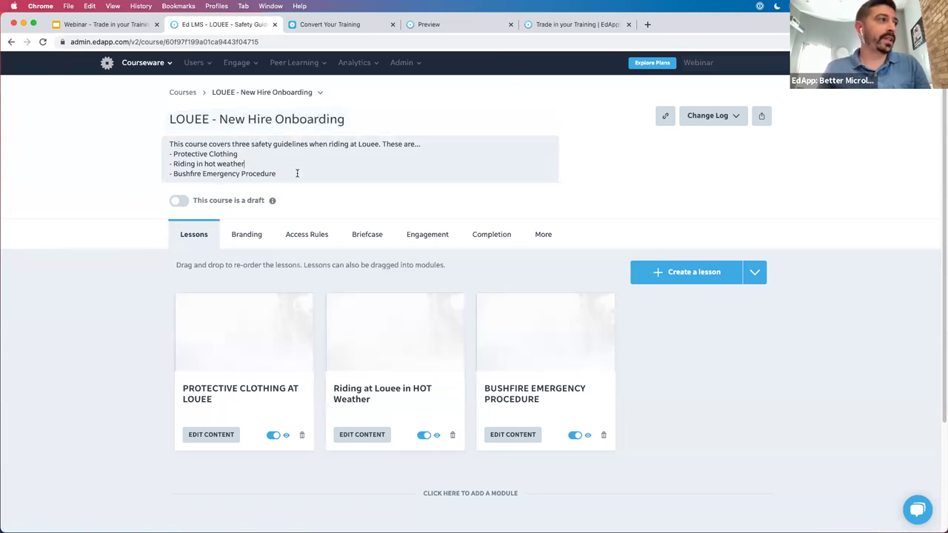
left_click_drag(296, 173, 171, 140)
left_click_drag(280, 175, 163, 140)
key("BackSpace")
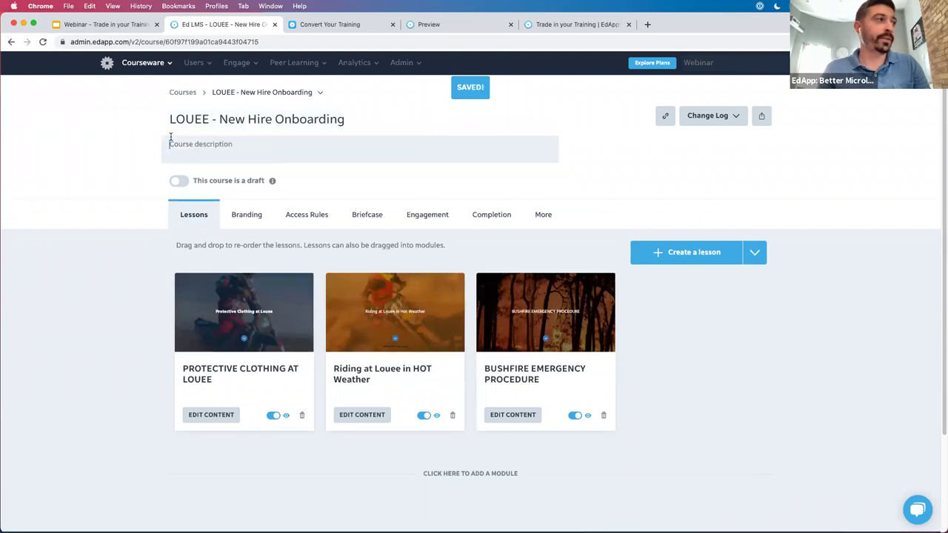
Step: Delete the Bushfire Emergency Procedure, Riding at Louee in HOT Weather and Protective Clothing at Louee lessons from the copied course
left_click(604, 417)
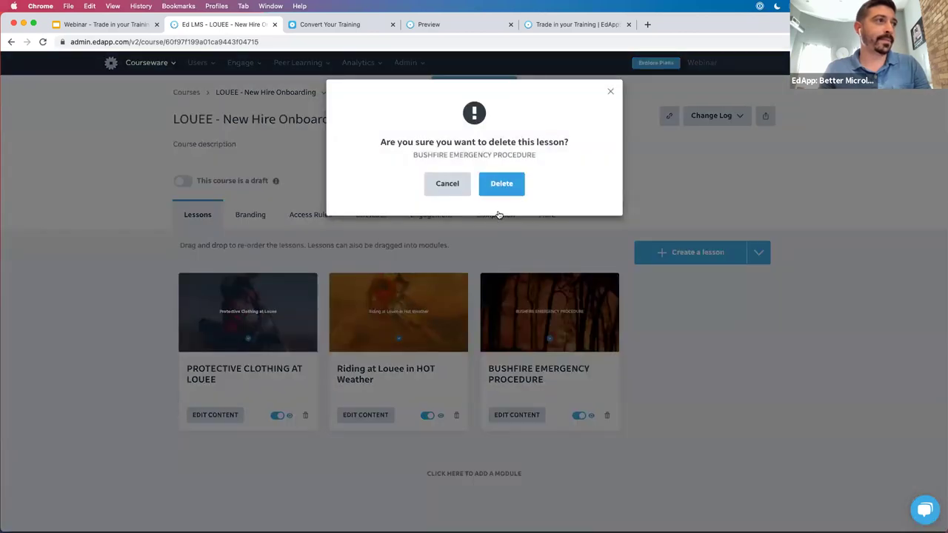
left_click(500, 187)
left_click(457, 416)
key("Return")
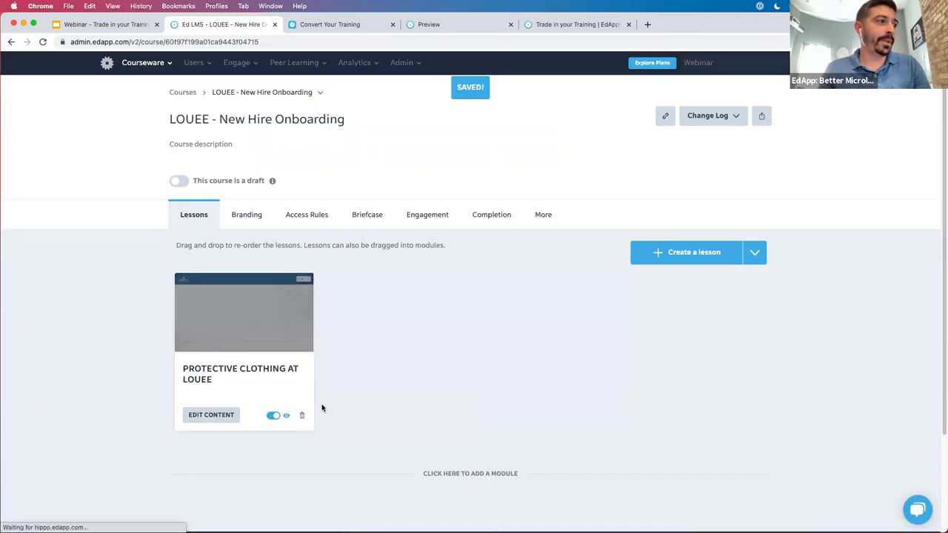
left_click(305, 415)
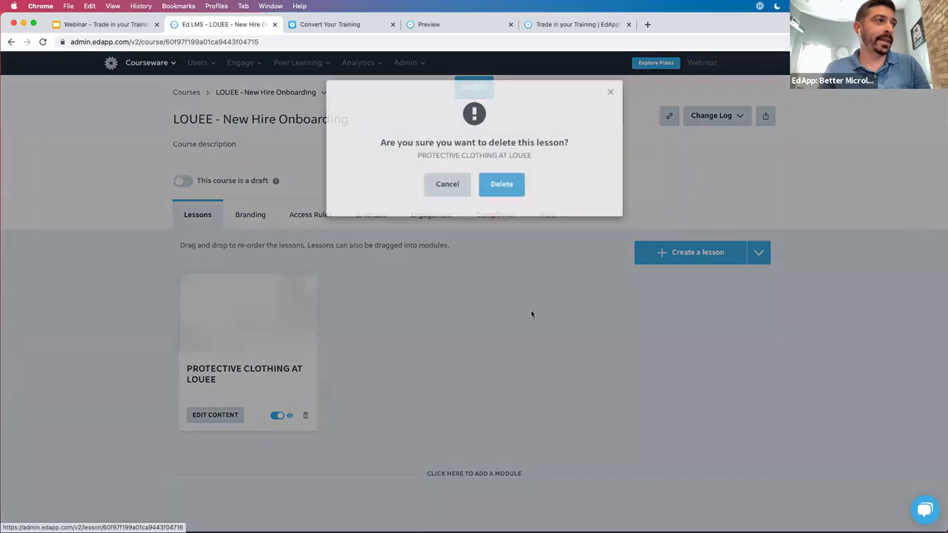
key("Return")
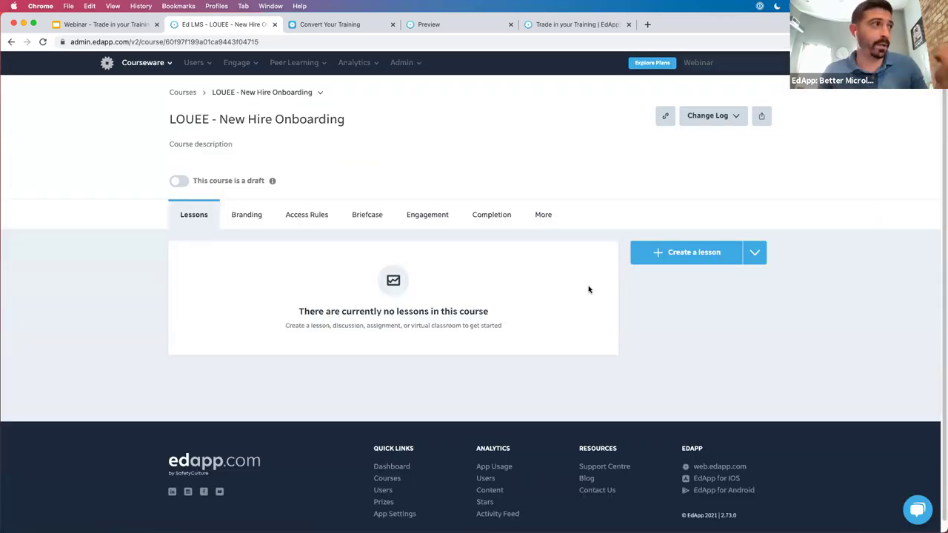
Step: Create a lesson in the LOUEE - New Hire Onboarding course and title it Onboarding
left_click(693, 252)
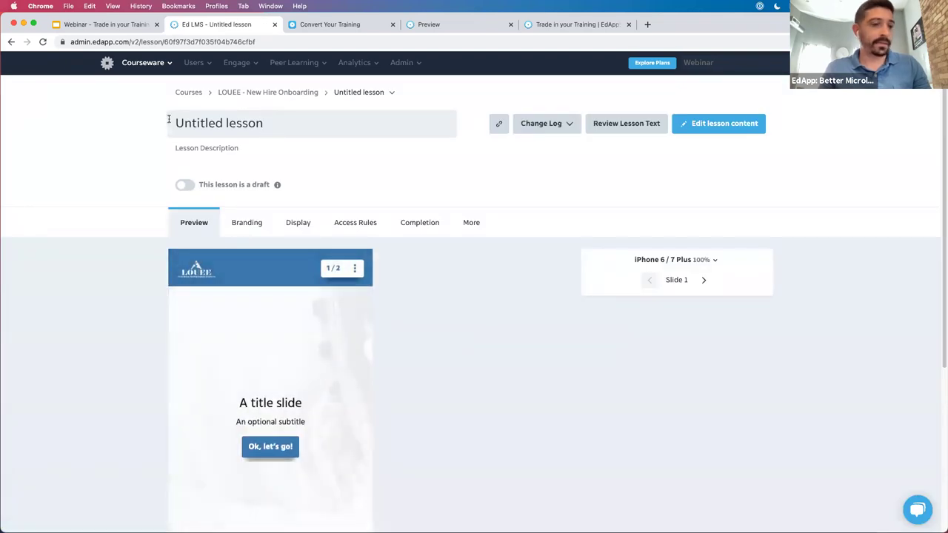
triple_click(169, 119)
type("Onba")
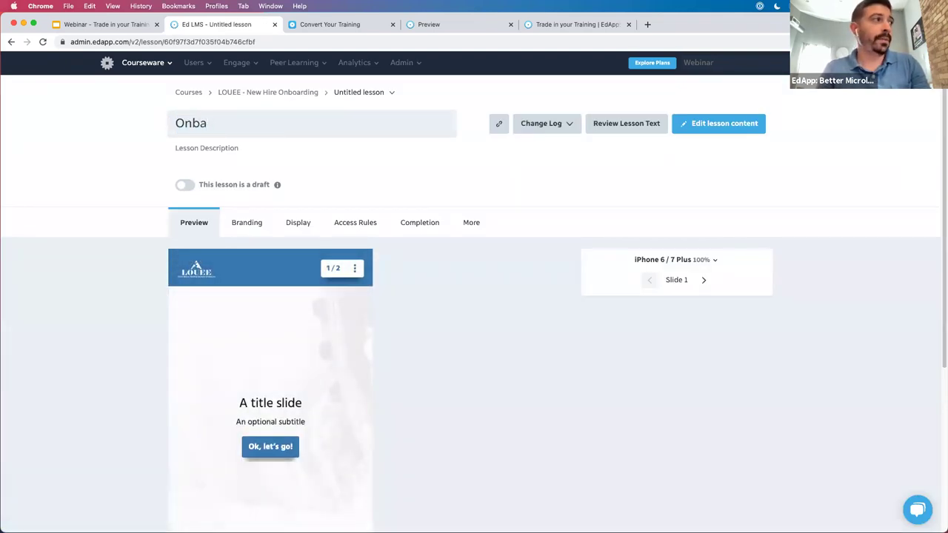
key("BackSpace")
type("p")
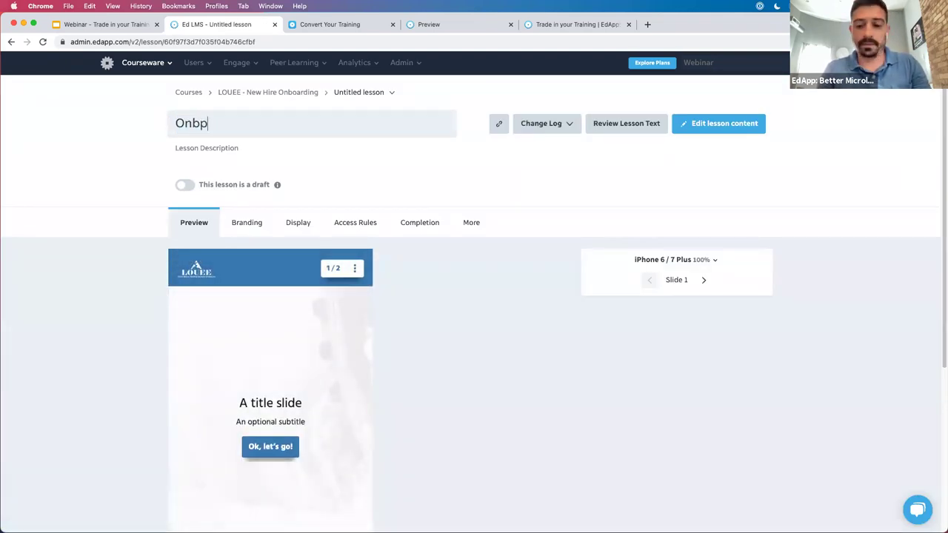
type("aoarding")
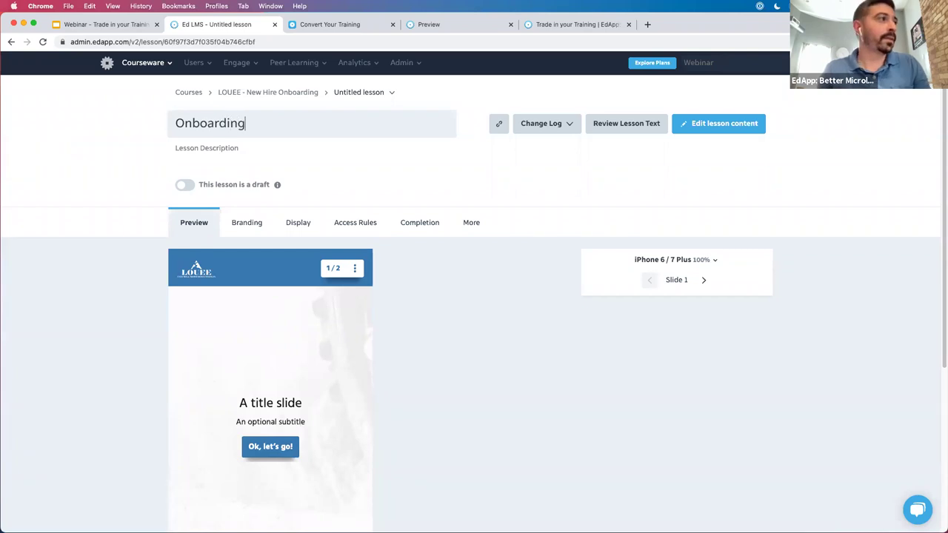
left_click(522, 341)
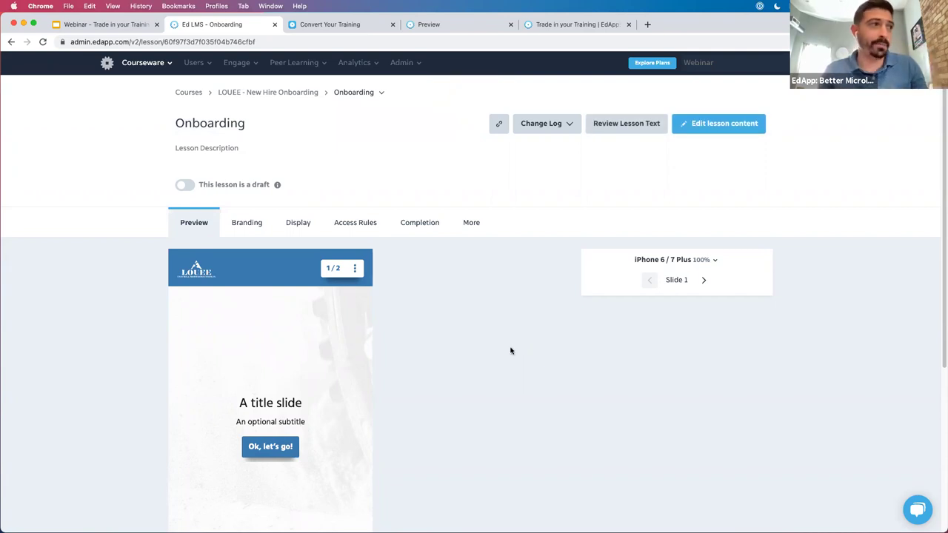
scroll(541, 339, "down", 1)
scroll(542, 336, "up", 1)
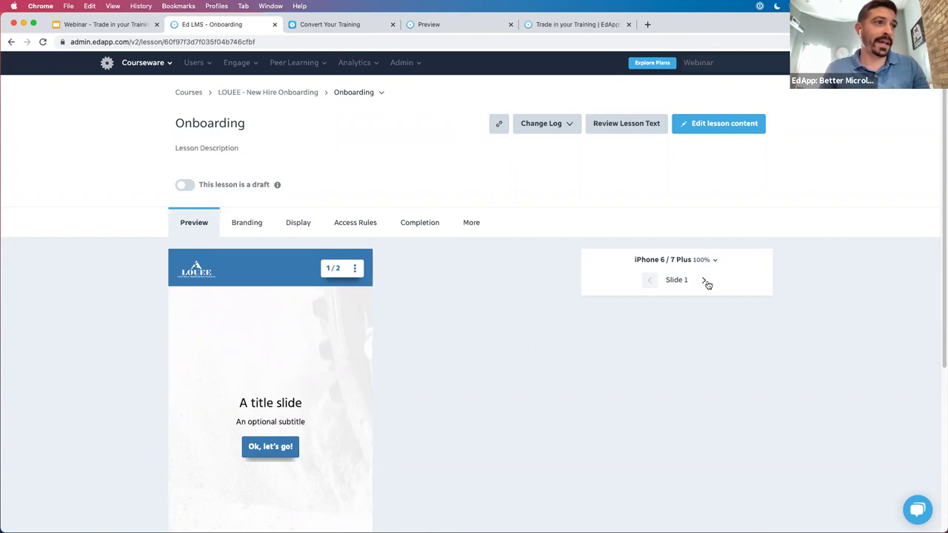
scroll(580, 356, "down", 5)
scroll(647, 275, "up", 5)
left_click(649, 280)
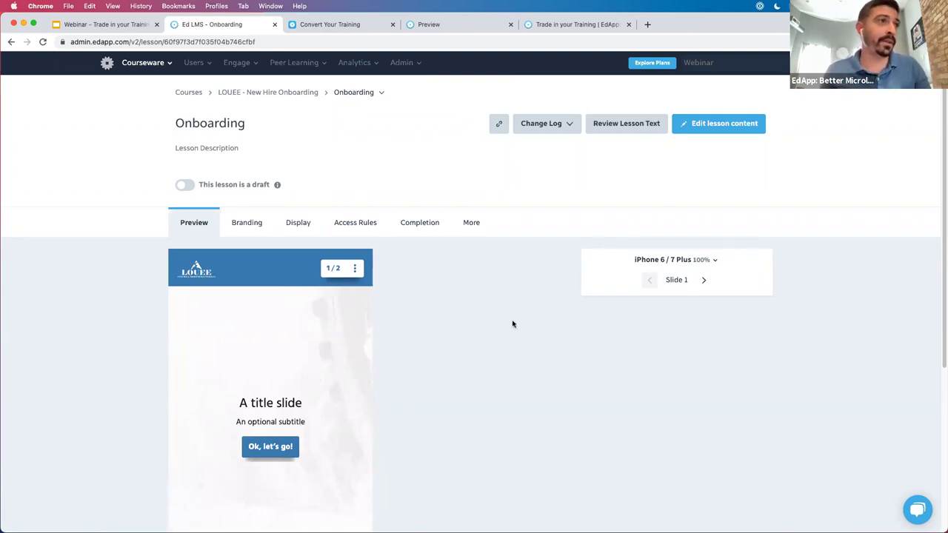
Step: Edit the Onboarding lesson's content and choose the PROTECTIVE CLOTHING AT LOUEE lesson as the source for importing slides
left_click(736, 127)
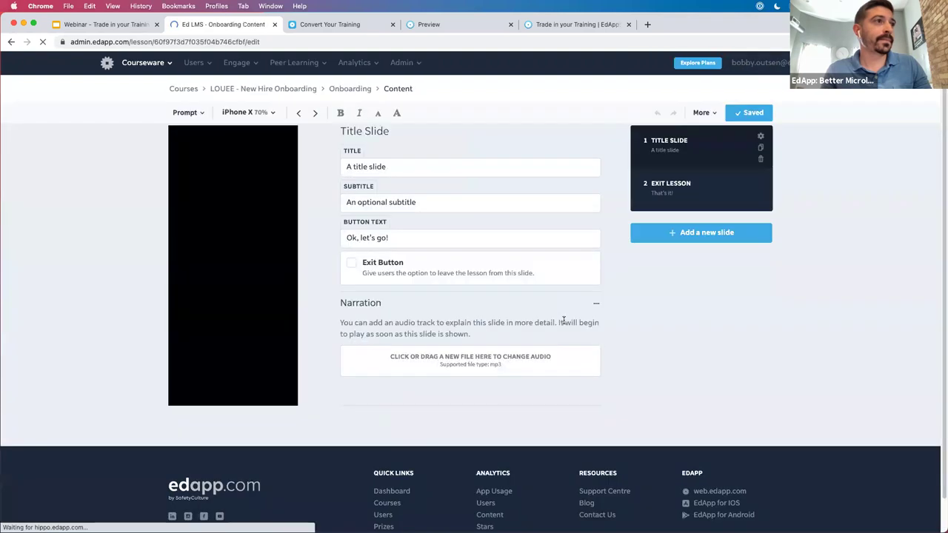
left_click(703, 234)
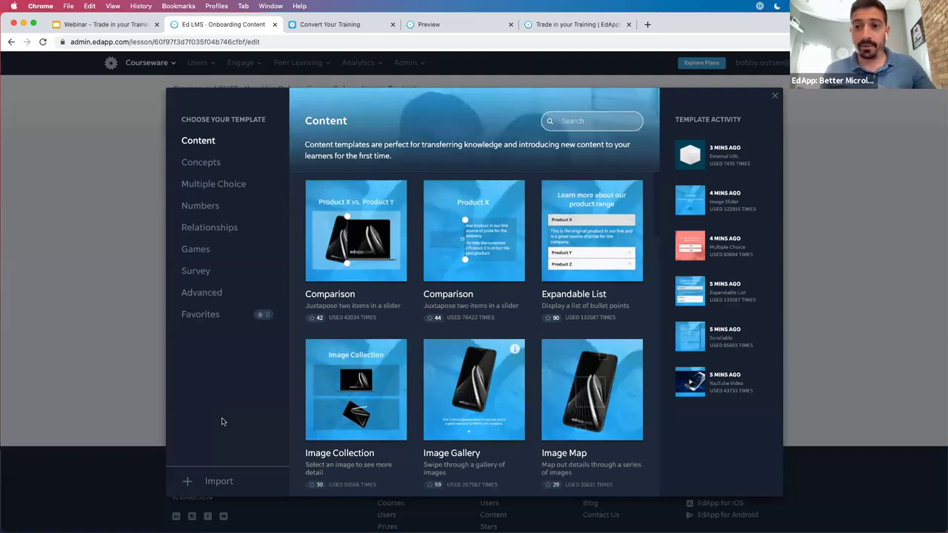
left_click(216, 483)
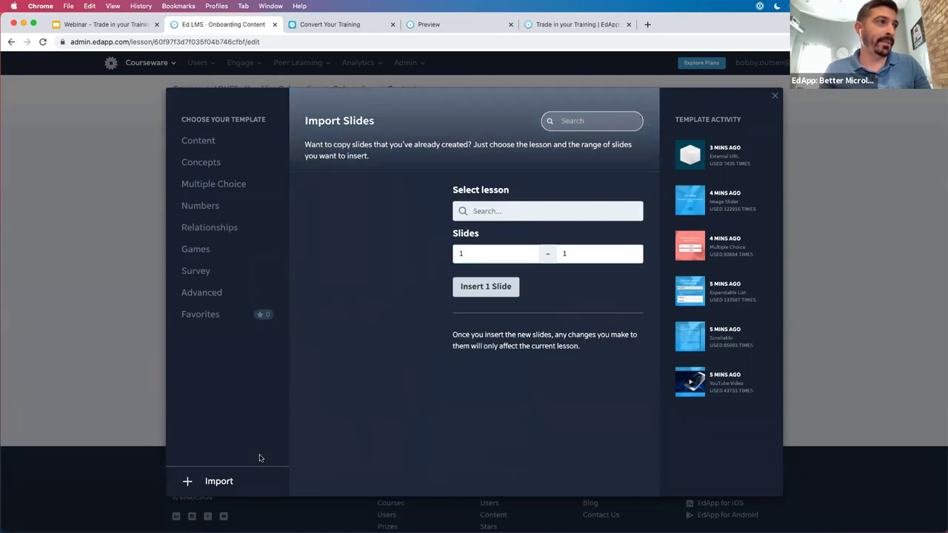
left_click(502, 211)
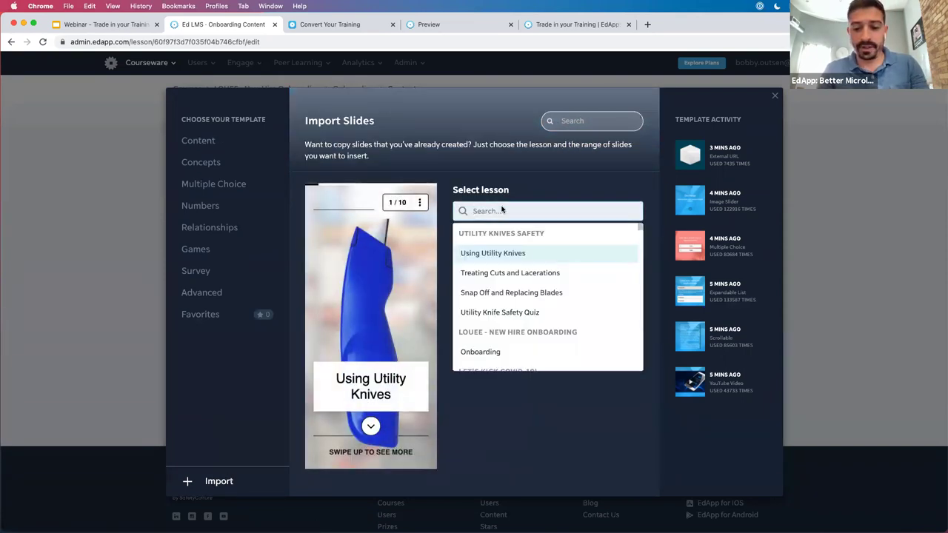
type("protective")
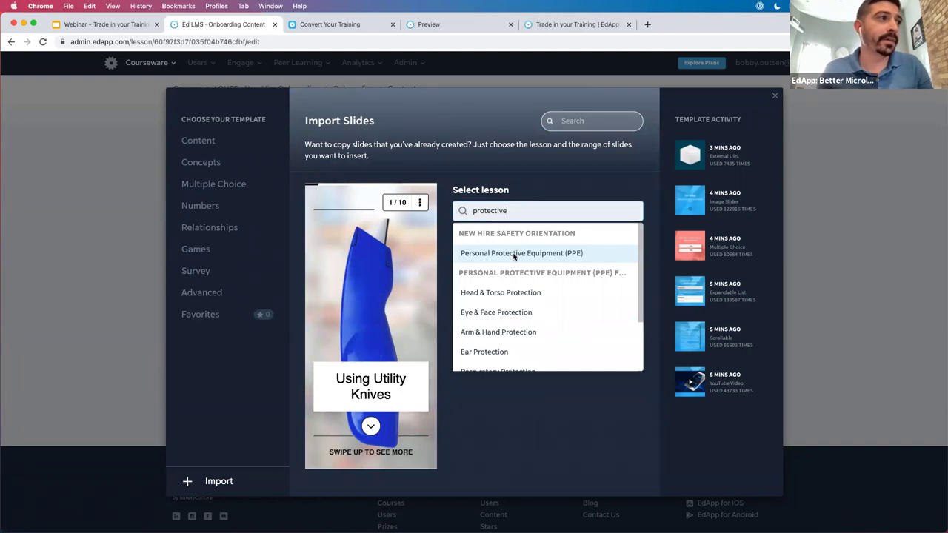
scroll(528, 309, "down", 3)
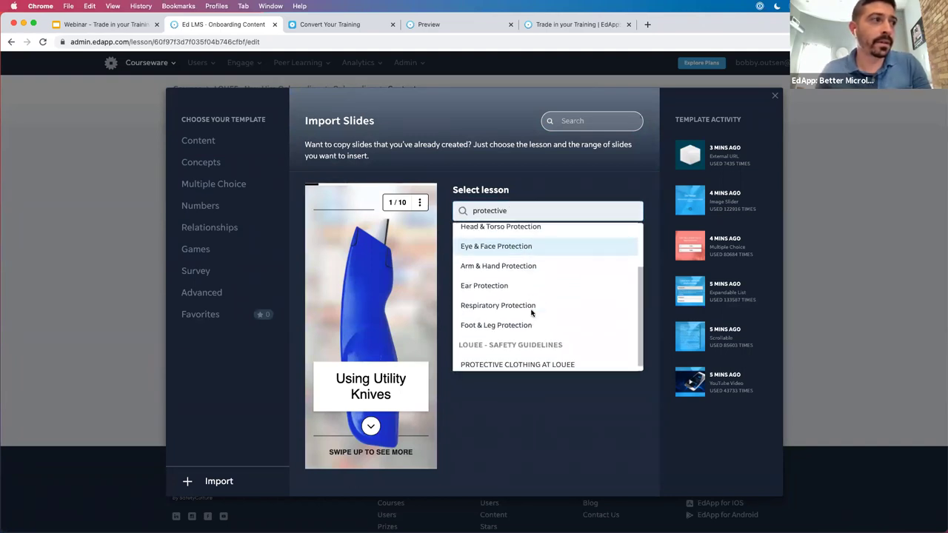
left_click(531, 361)
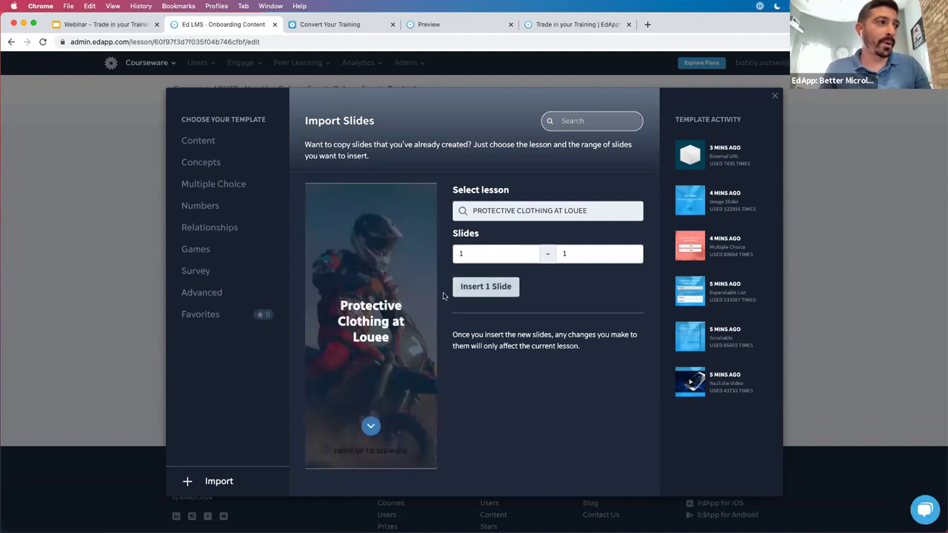
left_click(634, 251)
left_click(633, 250)
left_click(633, 250)
left_click(633, 250)
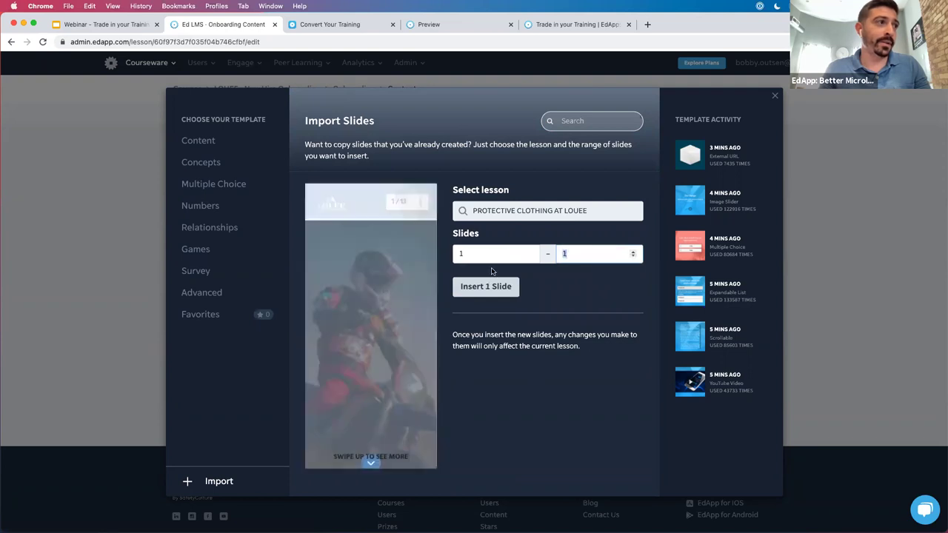
left_click(633, 257)
left_click(633, 256)
left_click(633, 256)
left_click(633, 256)
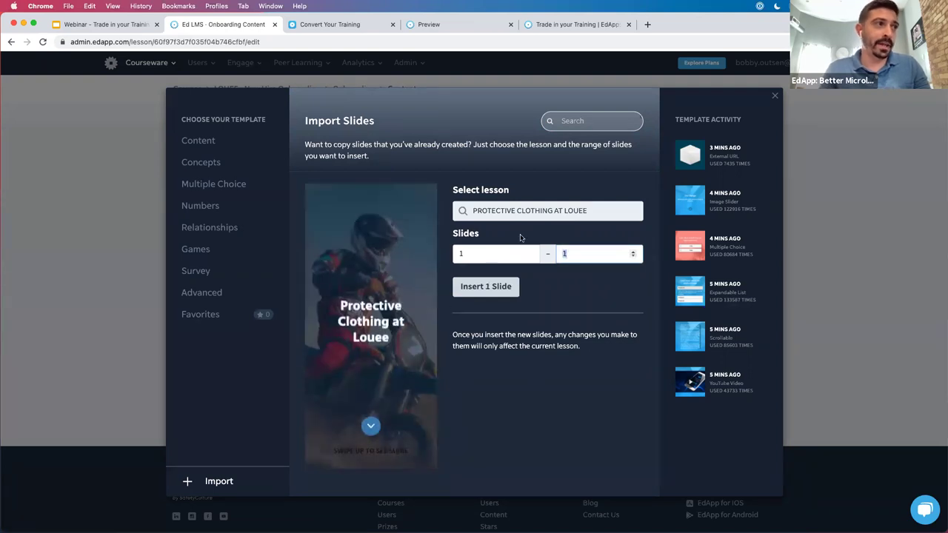
Step: Insert slide 1 of the PROTECTIVE CLOTHING AT LOUEE lesson and delete the default title slide from the Onboarding lesson
left_click(494, 290)
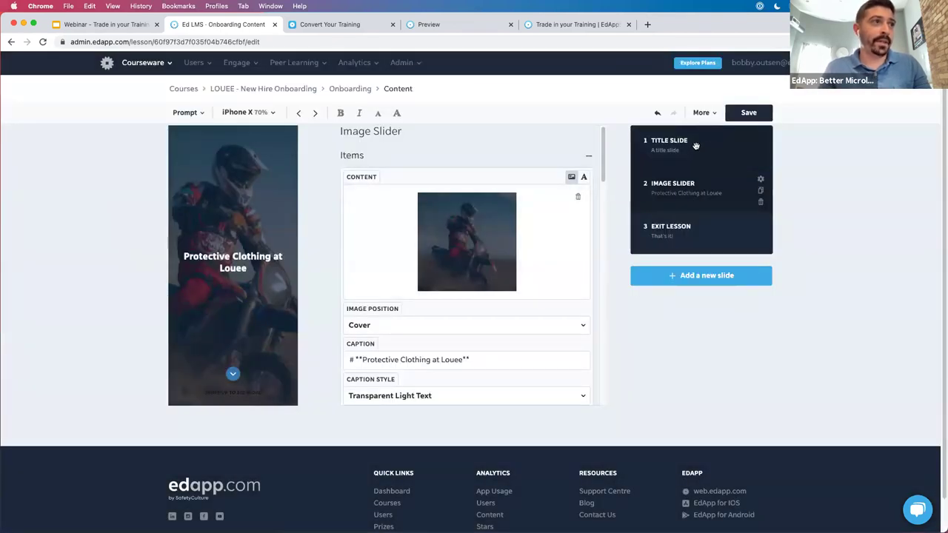
left_click(696, 146)
left_click(760, 158)
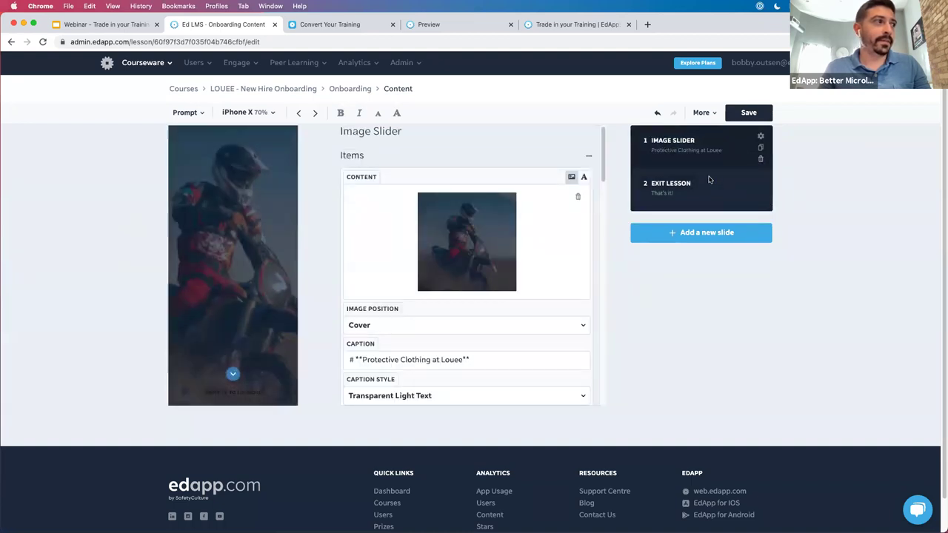
Step: Change the first caption of the image slider to "Onboarding at Louee", keeping its heading and bold formatting
scroll(464, 346, "down", 1)
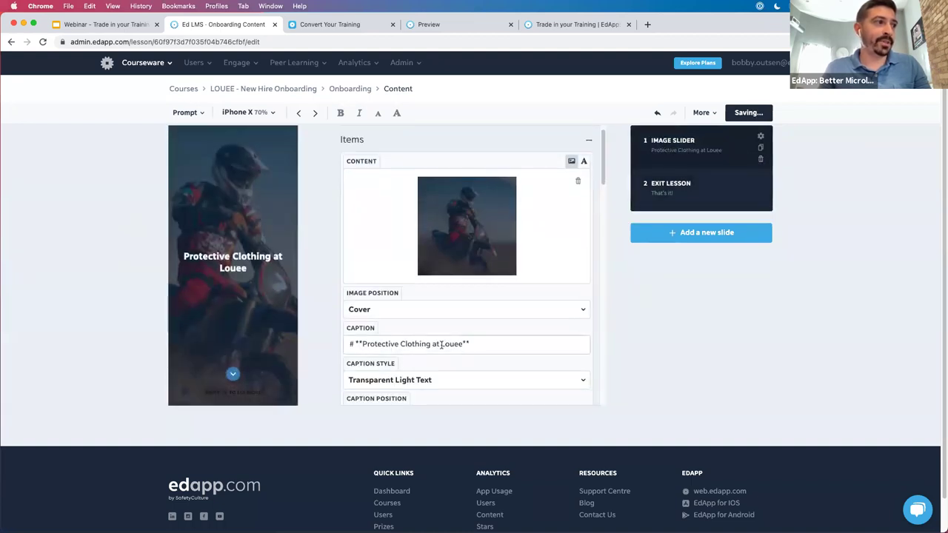
left_click_drag(431, 343, 362, 344)
type("Onbo")
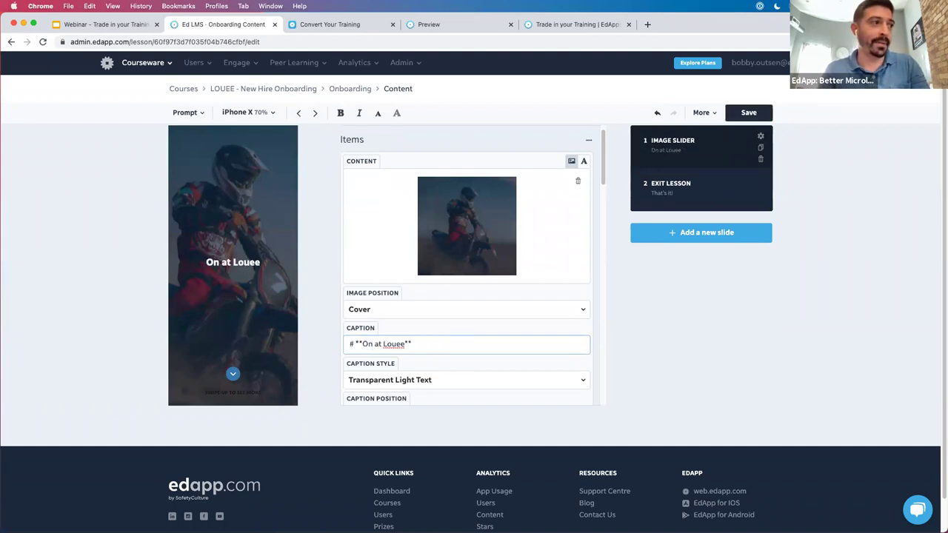
type("arding")
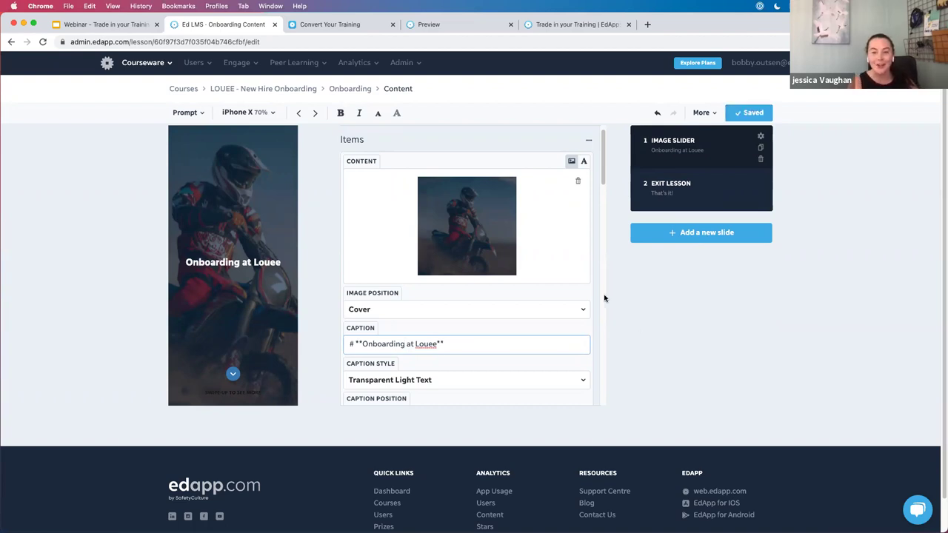
left_click(825, 301)
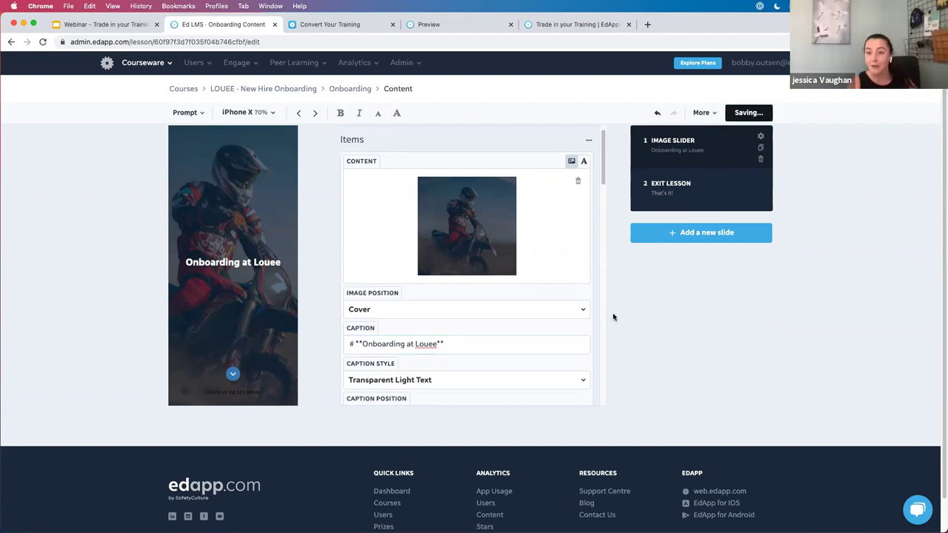
Step: Open the Canva design editor for the "Safety first!" image in the image slider's second section
scroll(539, 312, "down", 1)
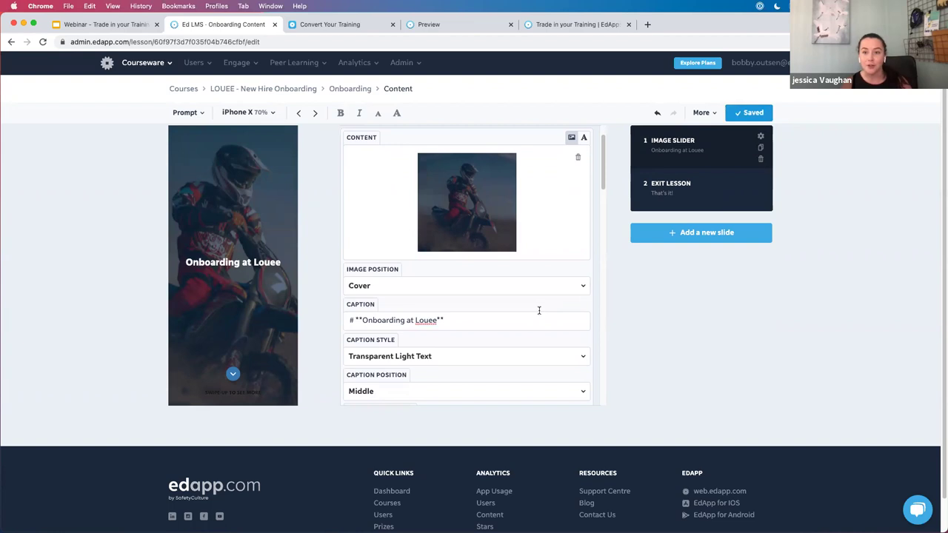
scroll(538, 313, "up", 2)
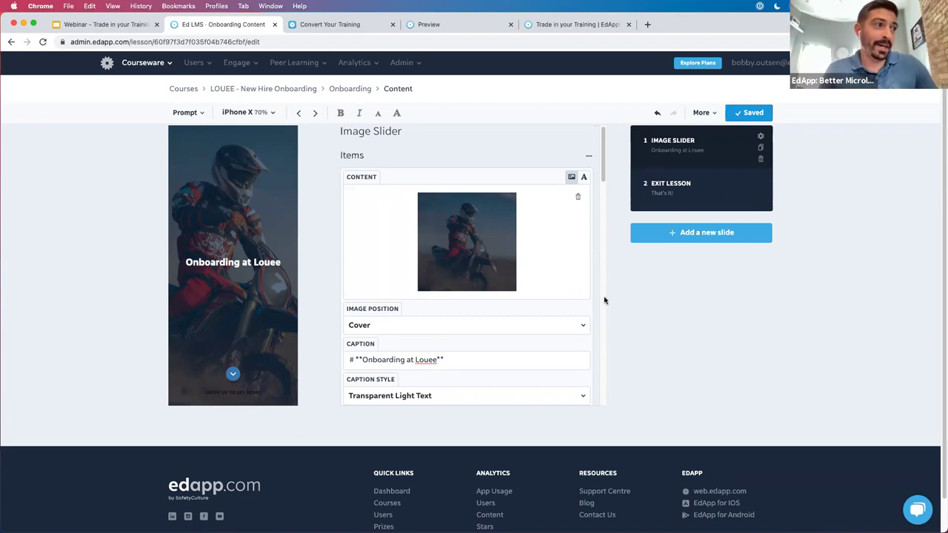
scroll(518, 296, "down", 1)
scroll(498, 310, "down", 4)
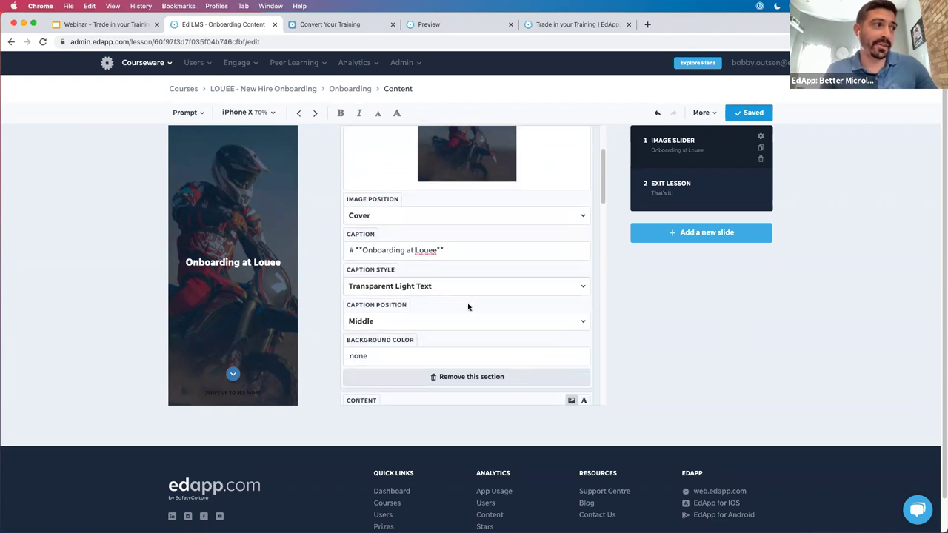
scroll(477, 291, "up", 2)
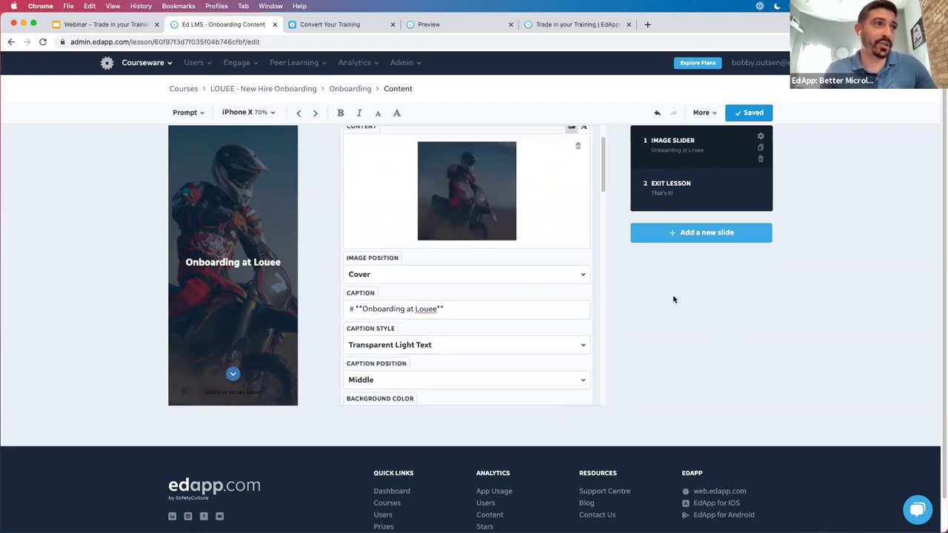
scroll(538, 303, "down", 6)
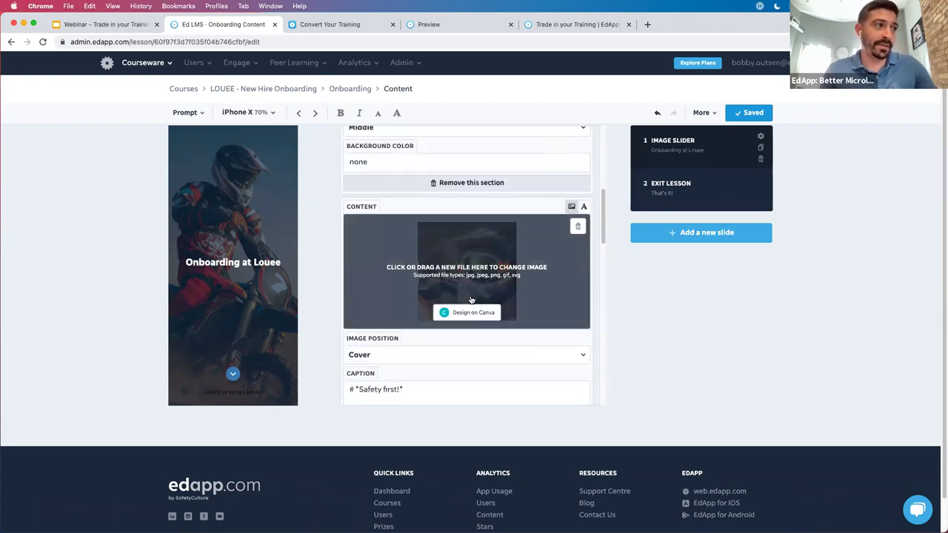
scroll(482, 333, "down", 2)
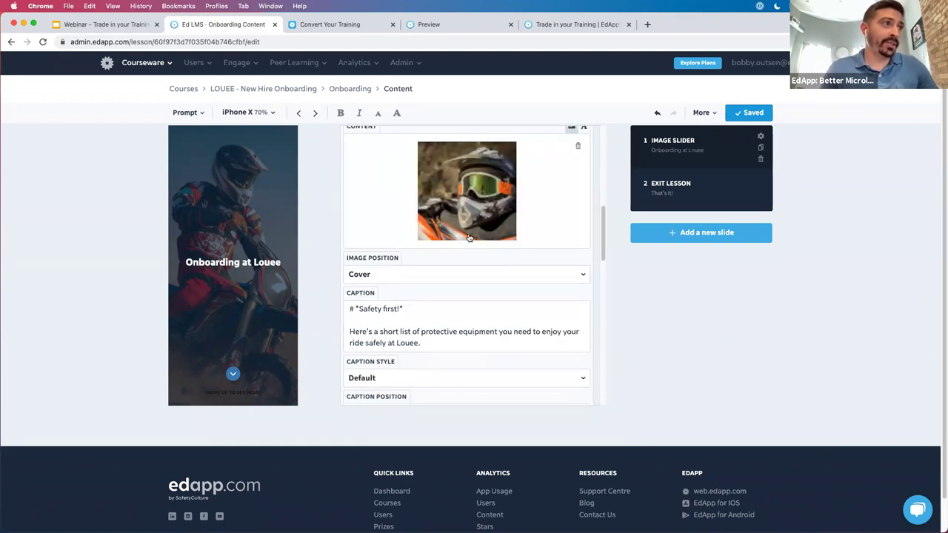
mouse_move(470, 236)
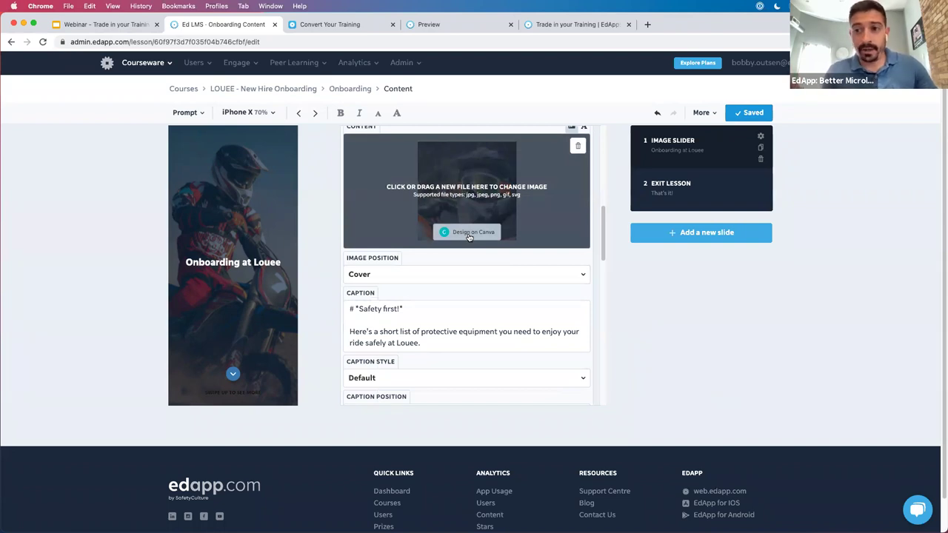
left_click(469, 235)
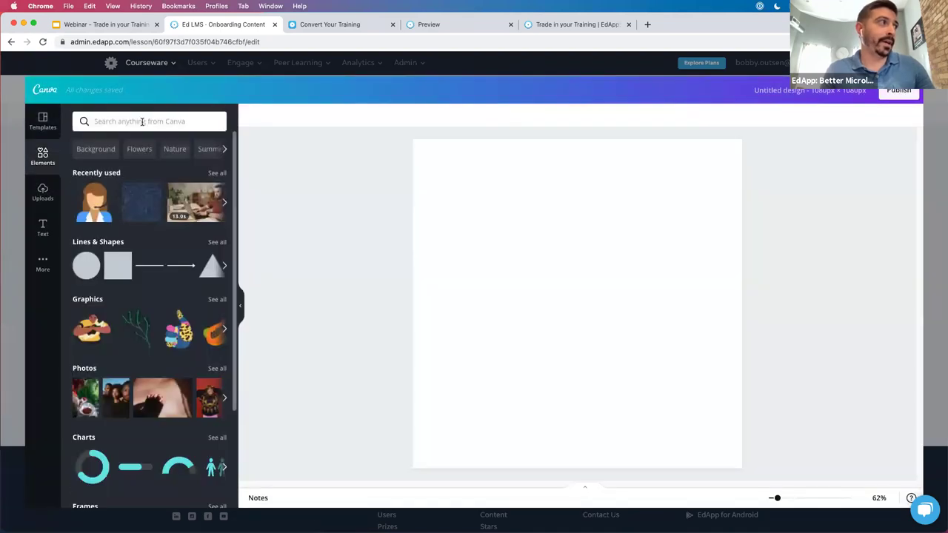
Step: Search Canva's elements for "onboarding" and browse the resulting graphics and photos
left_click(142, 121)
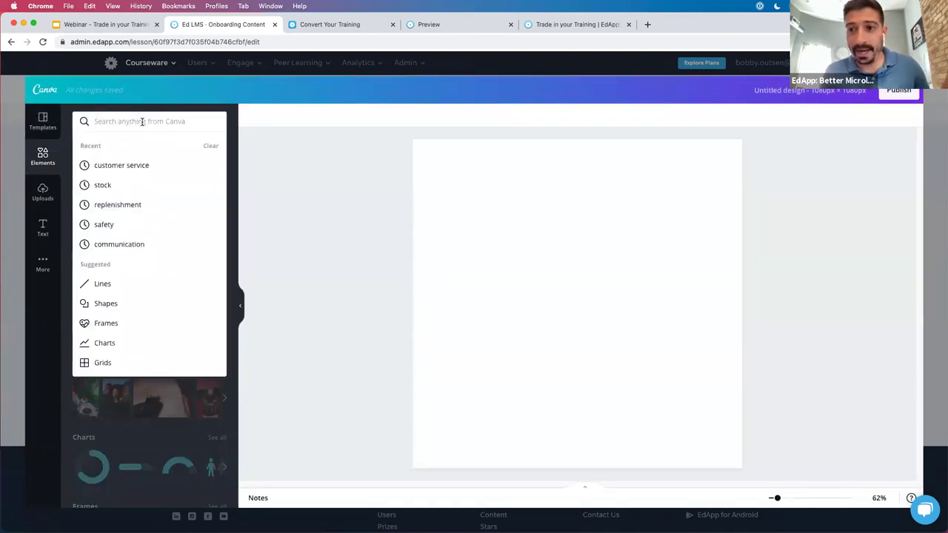
type("on")
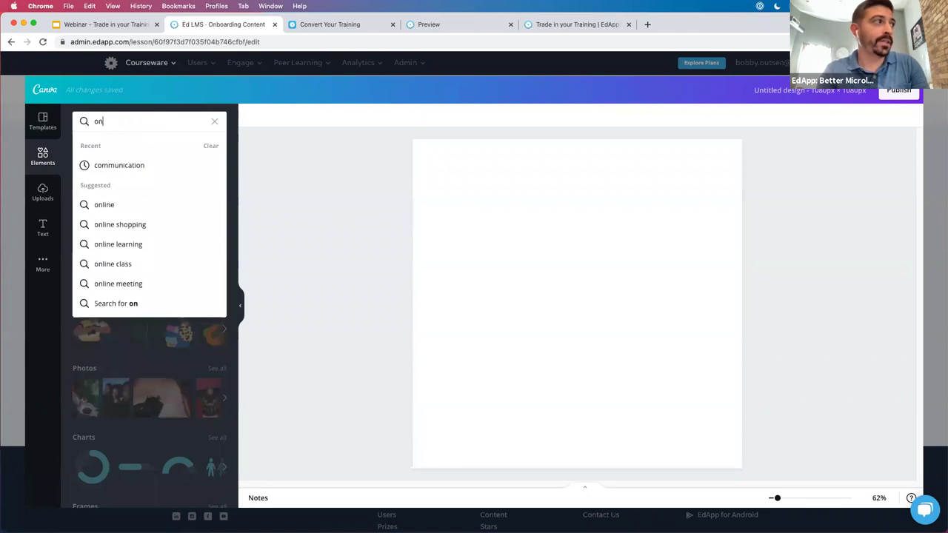
type("boarding")
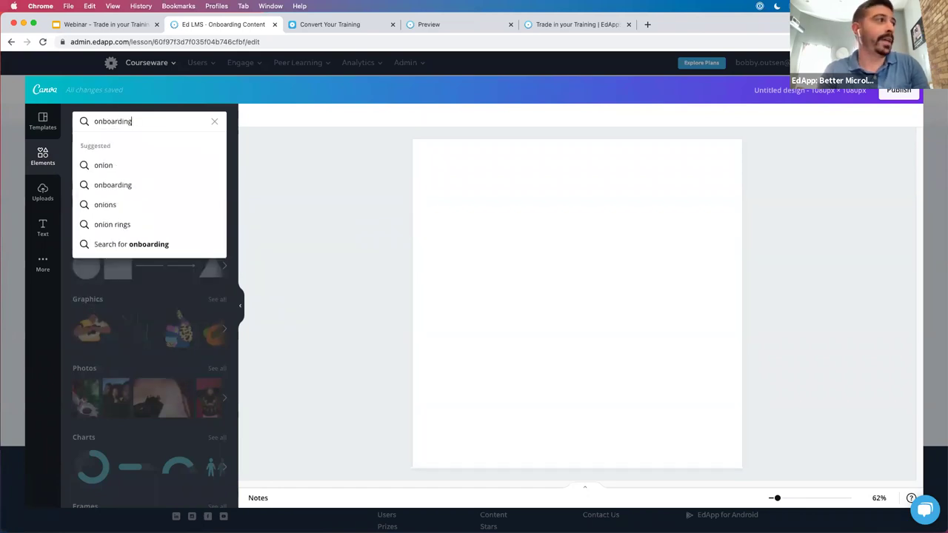
key("Return")
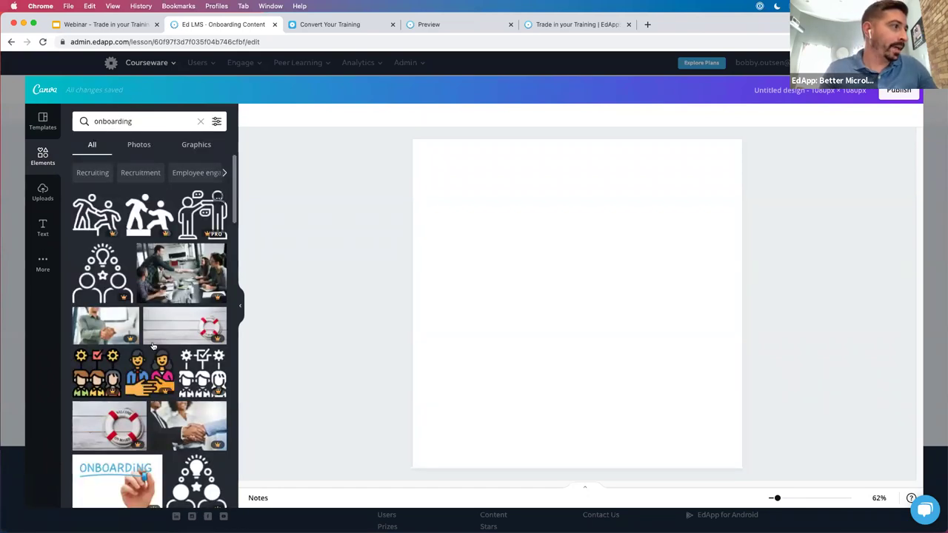
scroll(154, 371, "down", 1)
scroll(154, 370, "down", 3)
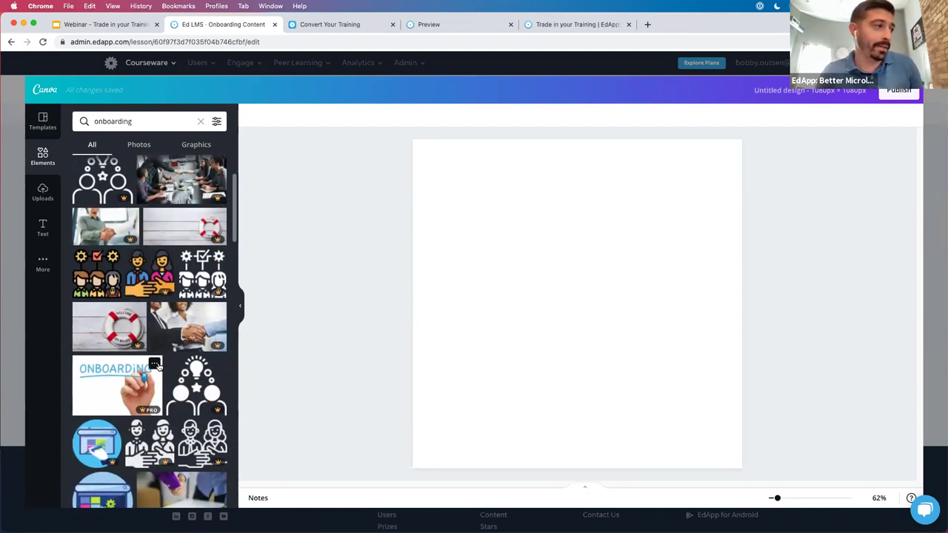
scroll(169, 372, "down", 3)
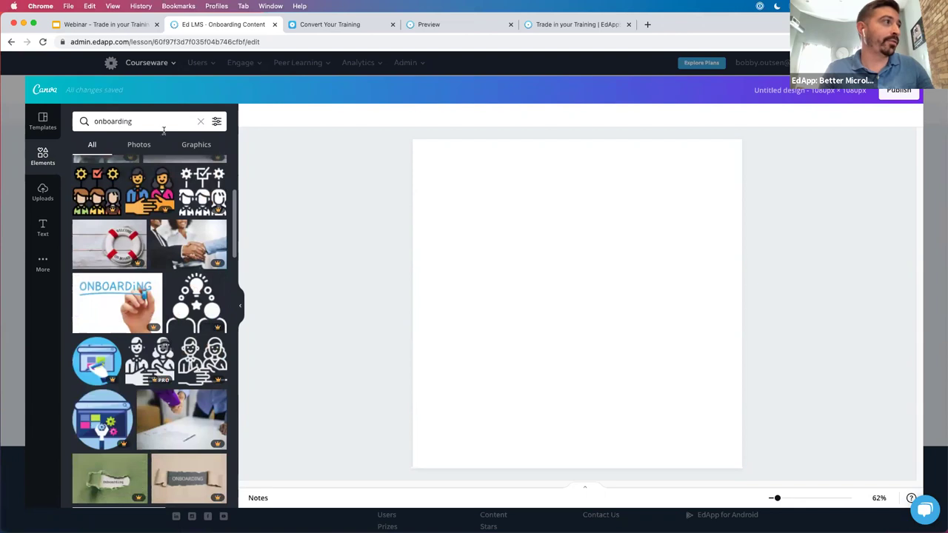
Step: Clear the search, add the recently used headset-wearing woman graphic, and set the design background to the dark photo colour
left_click(164, 123)
key("Return")
left_click(199, 121)
left_click(92, 202)
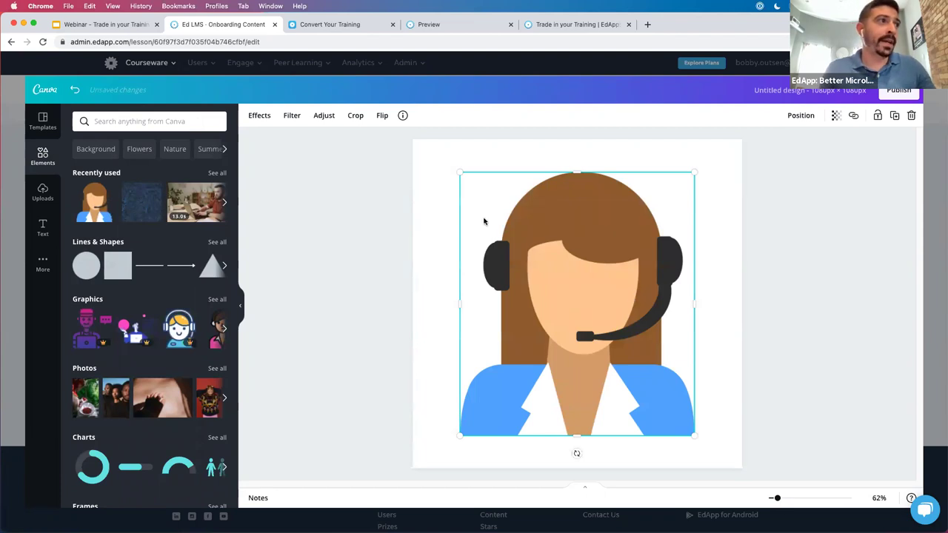
left_click(445, 174)
left_click(248, 116)
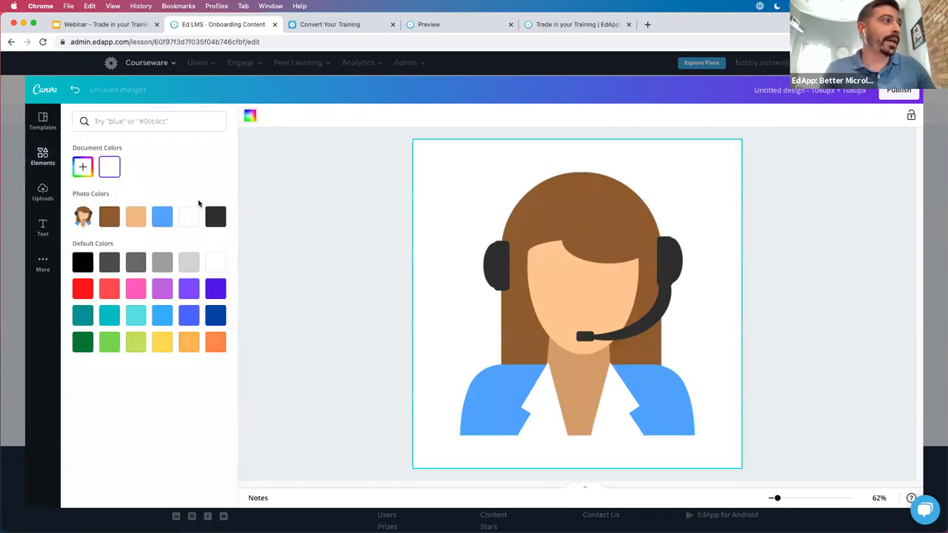
left_click(215, 216)
Step: Make the headset-wearing woman graphic partly transparent, and close the Canva editor without publishing the design
left_click(635, 239)
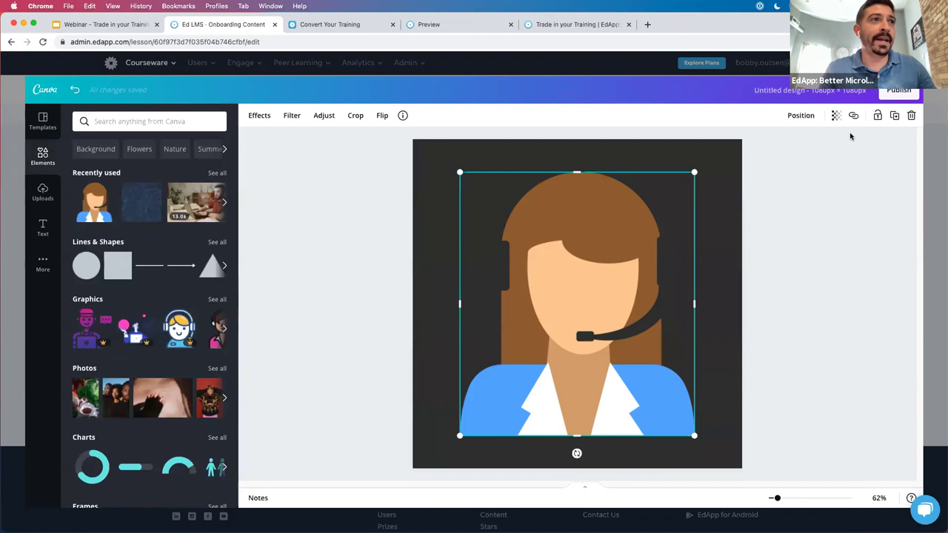
left_click(835, 116)
left_click_drag(805, 149, 781, 148)
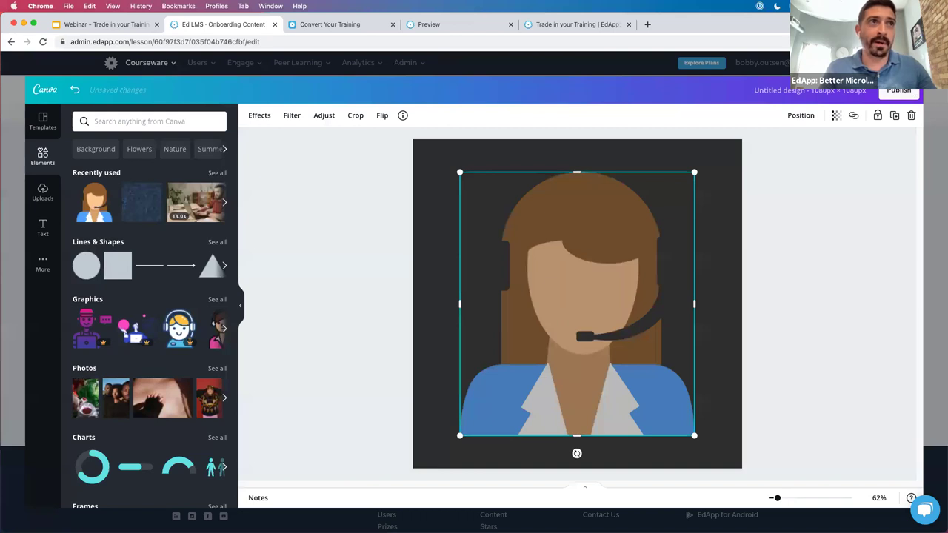
key("Escape")
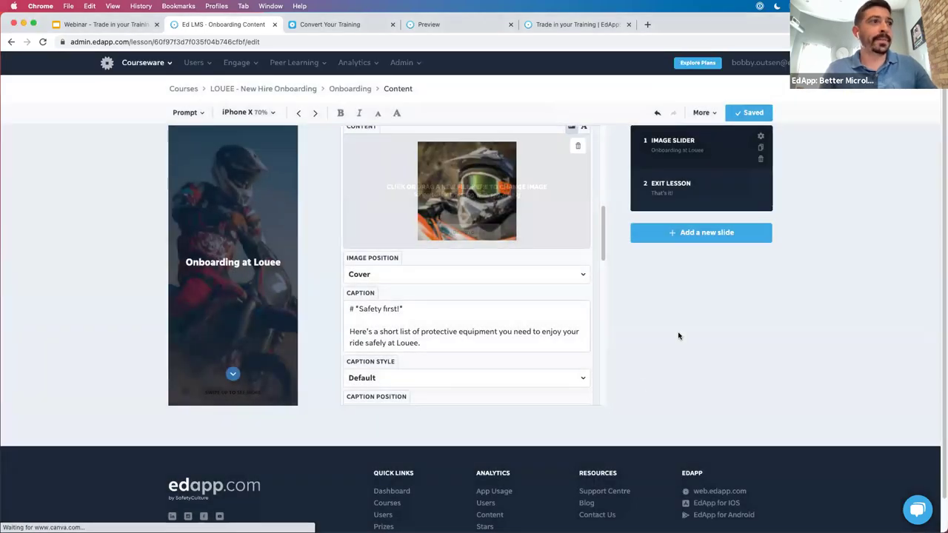
scroll(603, 242, "up", 1)
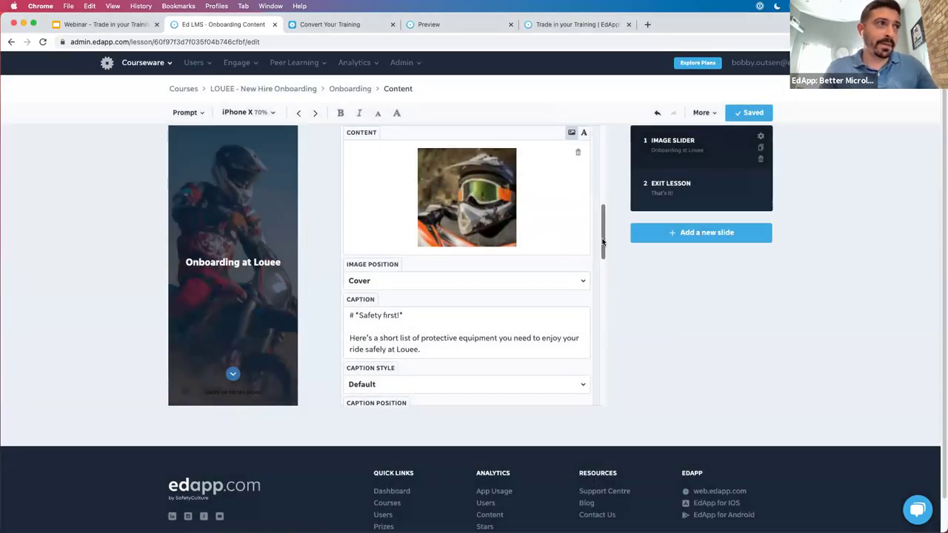
scroll(603, 242, "up", 5)
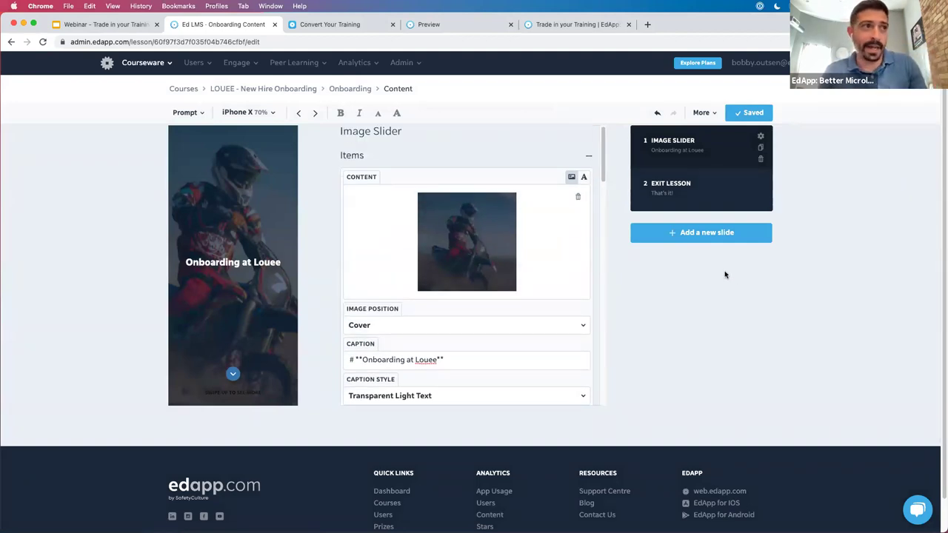
Step: Examine the new-slide template library across the Content, Concepts, Multiple Choice, Numbers, Relationships and Games categories
left_click(707, 232)
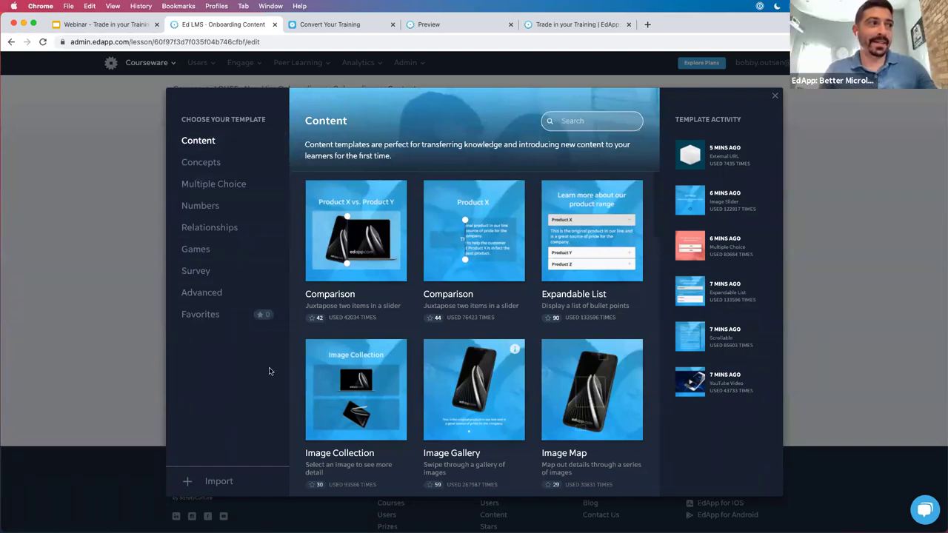
scroll(643, 326, "down", 2)
scroll(645, 349, "up", 2)
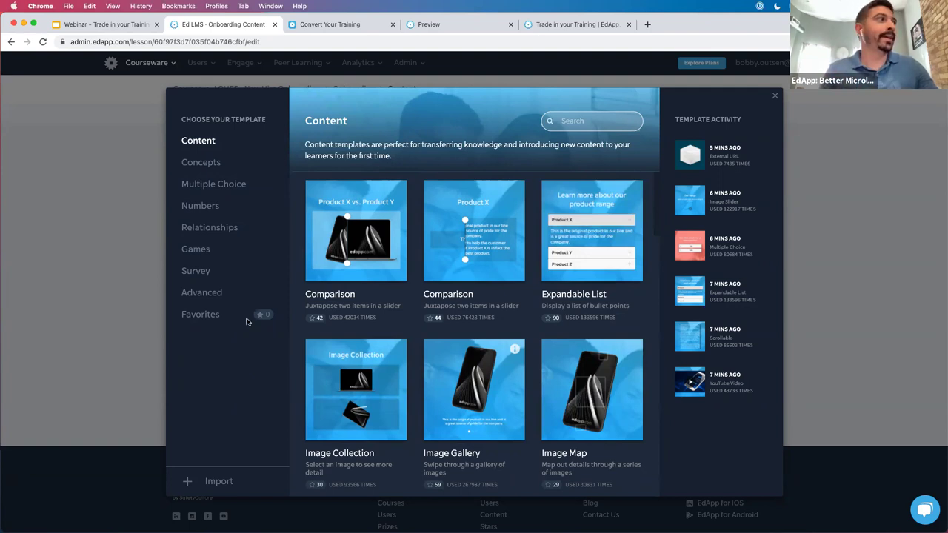
left_click(205, 163)
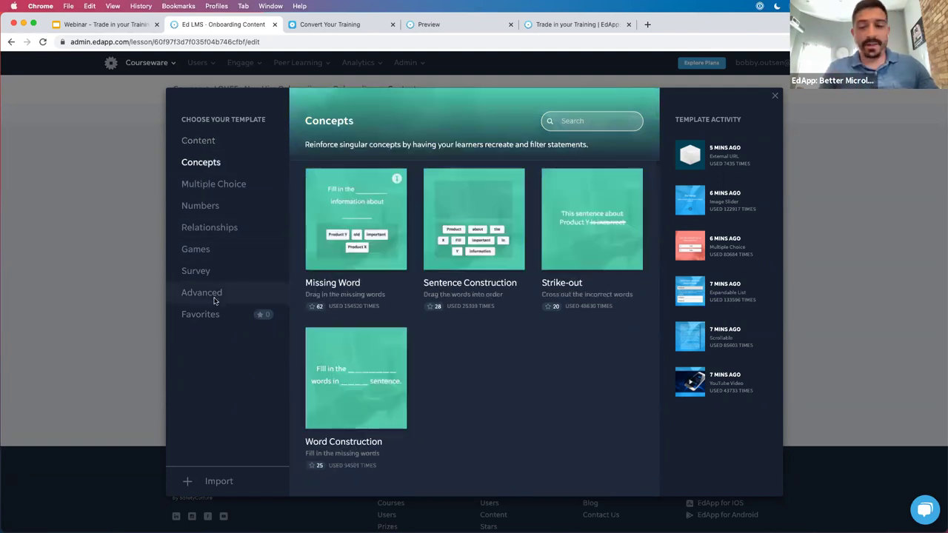
left_click(215, 184)
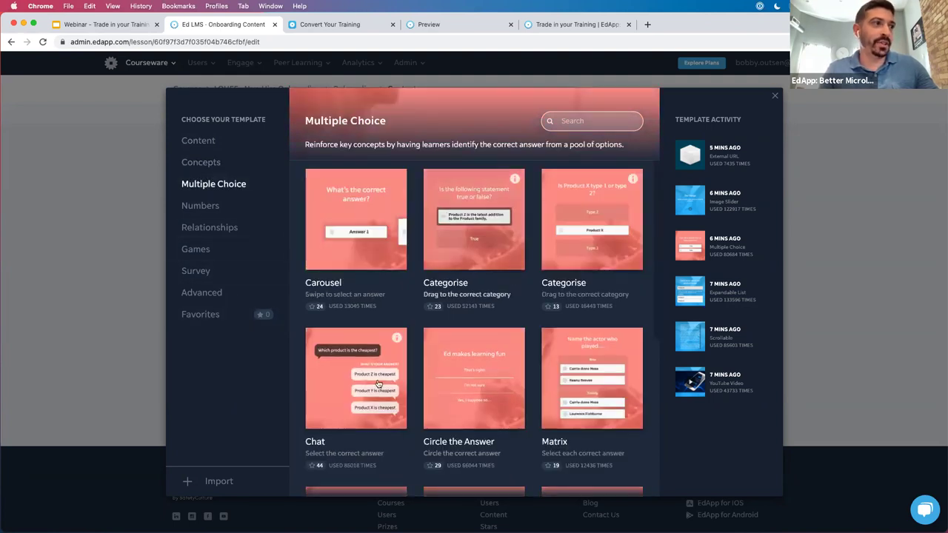
left_click(222, 207)
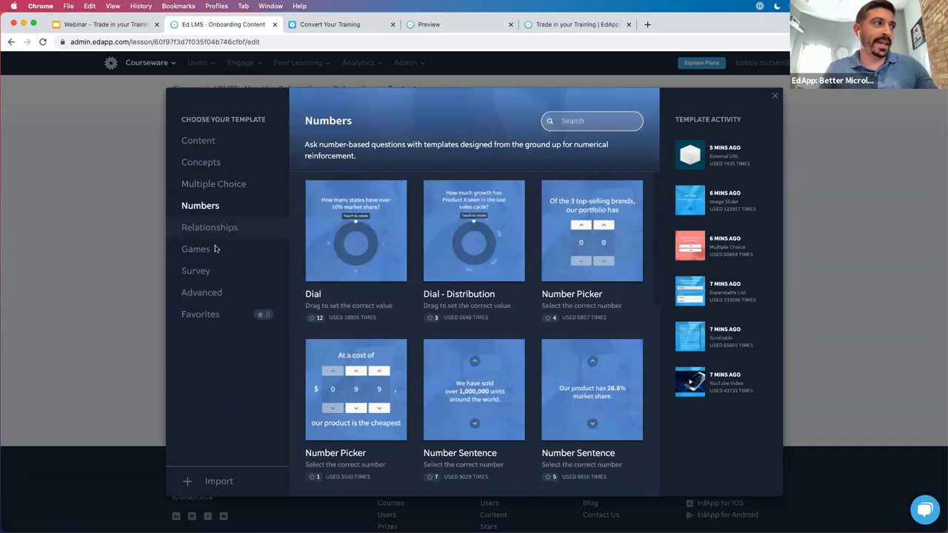
left_click(237, 228)
left_click(237, 250)
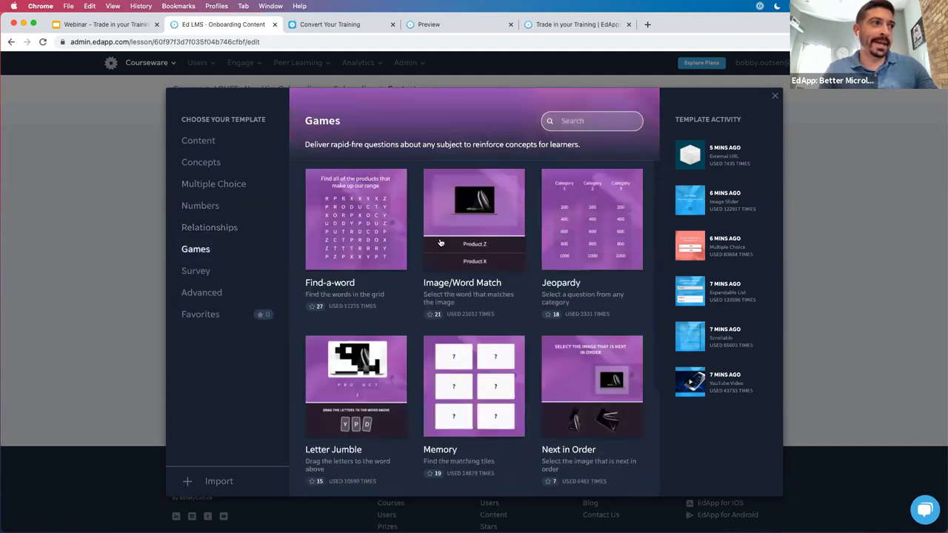
left_click(207, 225)
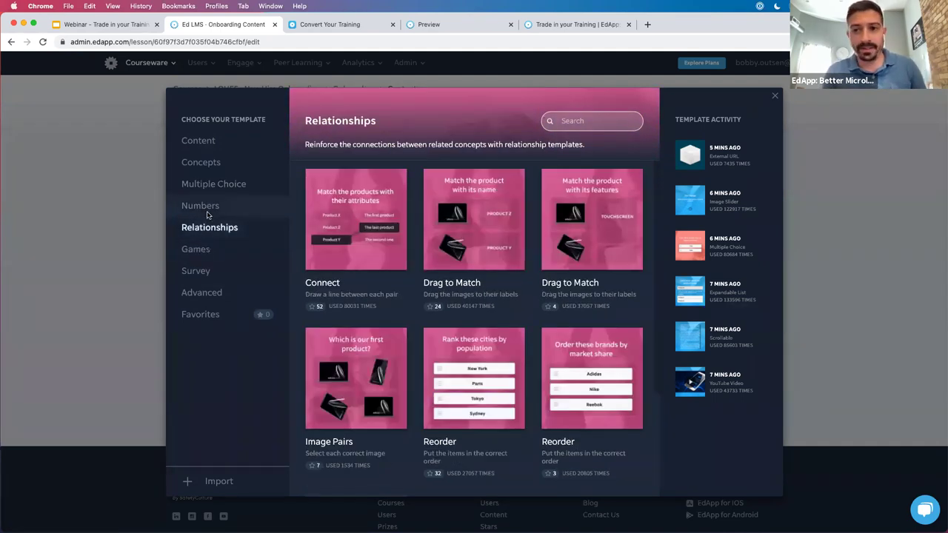
Step: Examine the full set of Multiple Choice slide templates and close the template library without adding a slide
left_click(211, 142)
left_click(215, 186)
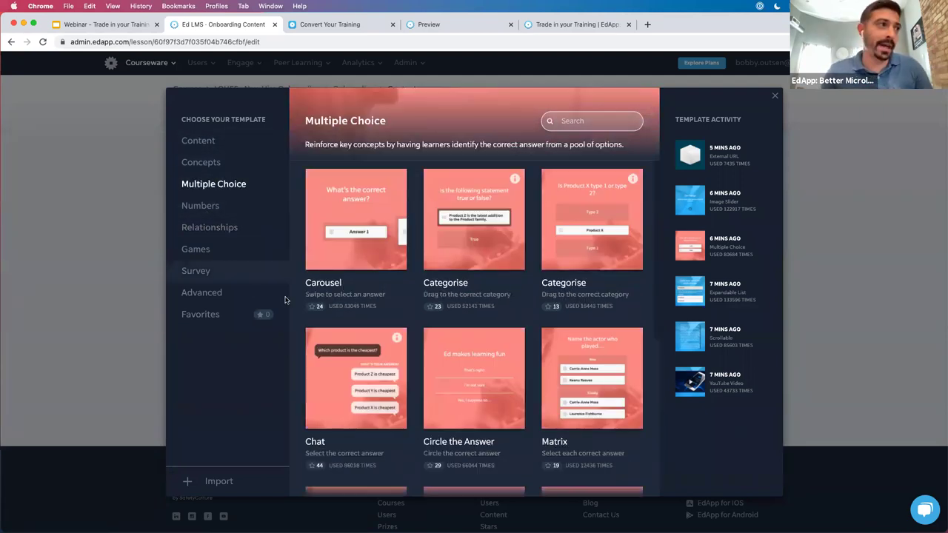
scroll(357, 339, "down", 5)
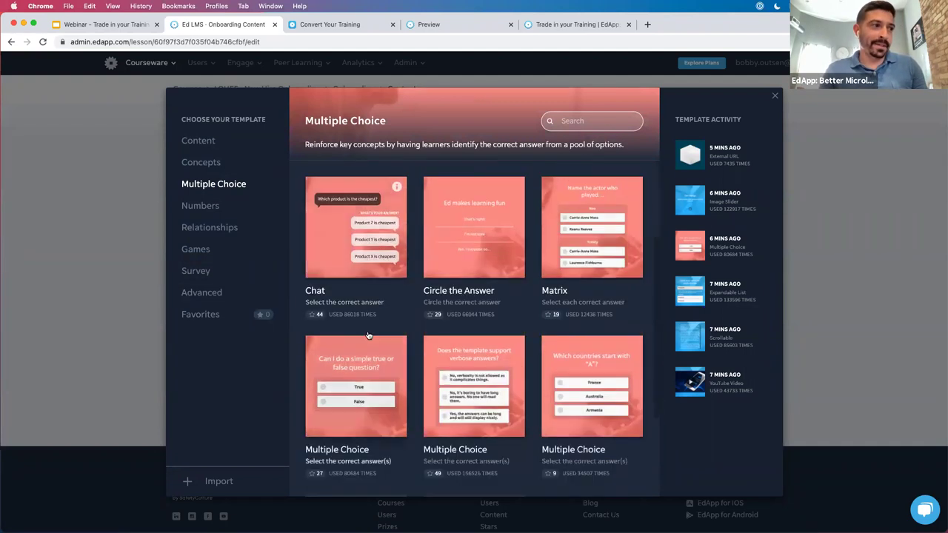
scroll(458, 317, "up", 5)
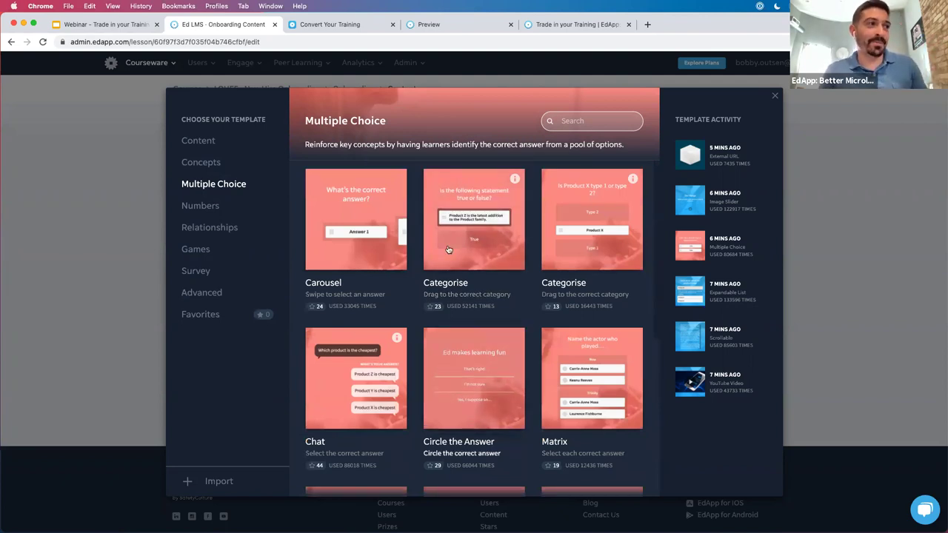
scroll(389, 349, "down", 5)
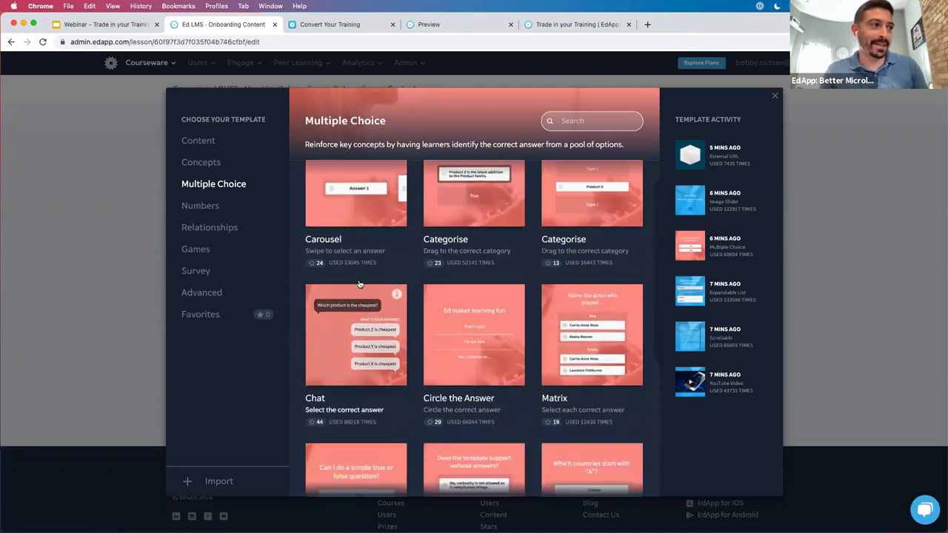
scroll(495, 399, "down", 1)
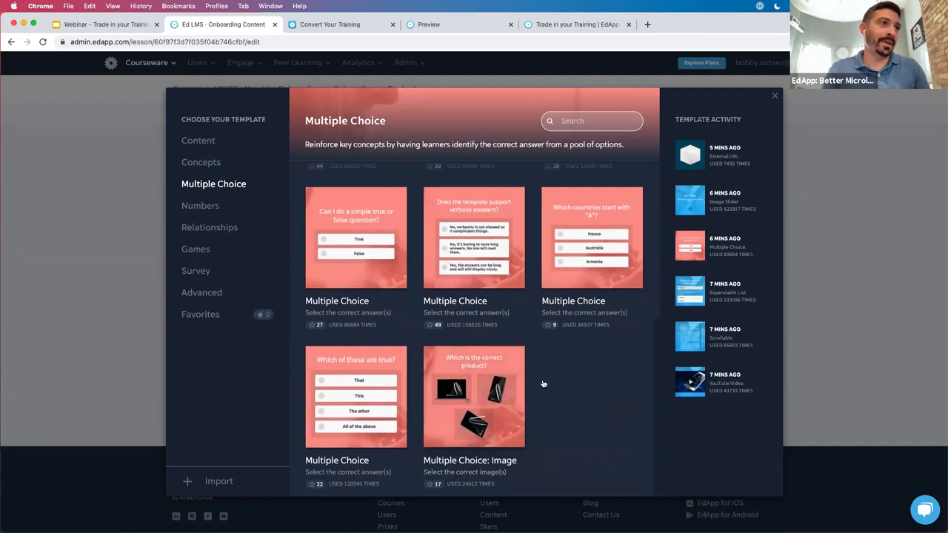
scroll(543, 385, "up", 5)
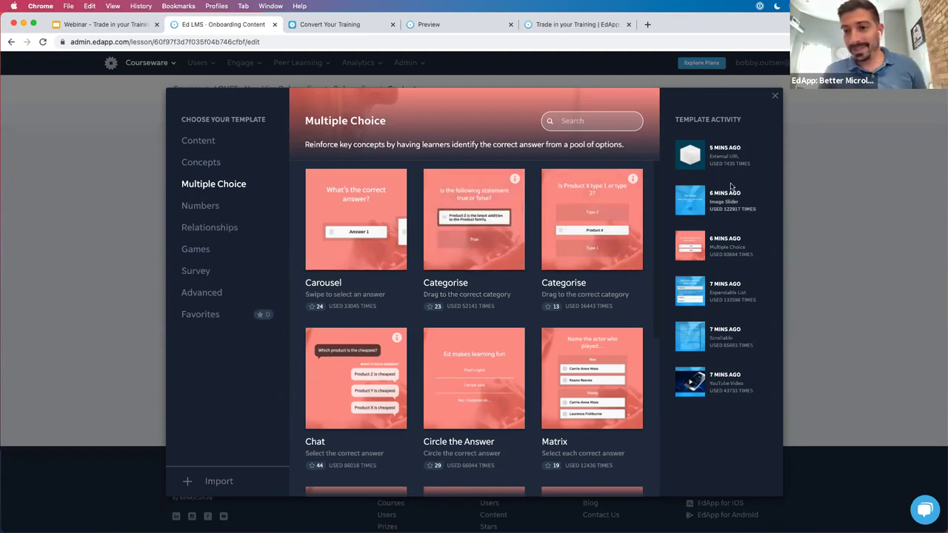
left_click(775, 99)
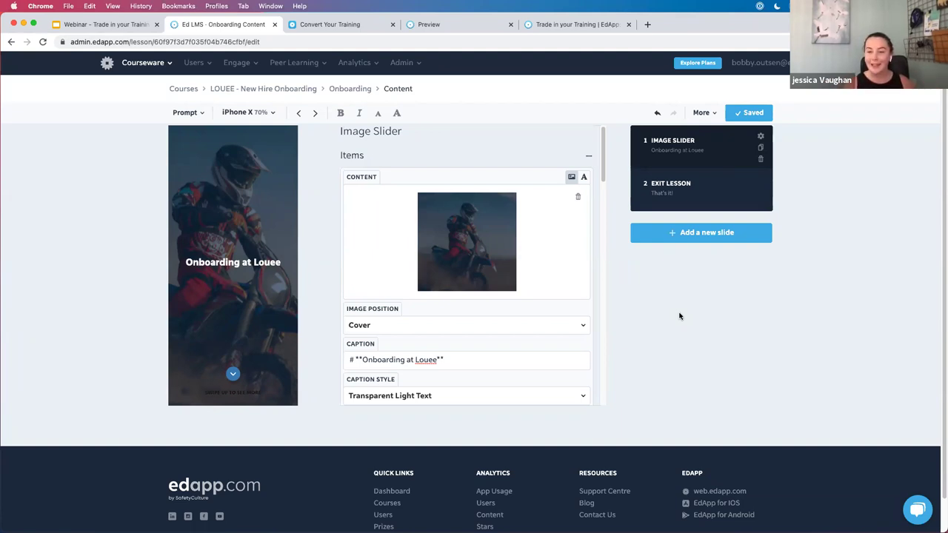
Step: Return to the course overview and publish the LOUEE - New Hire Onboarding course
left_click(178, 90)
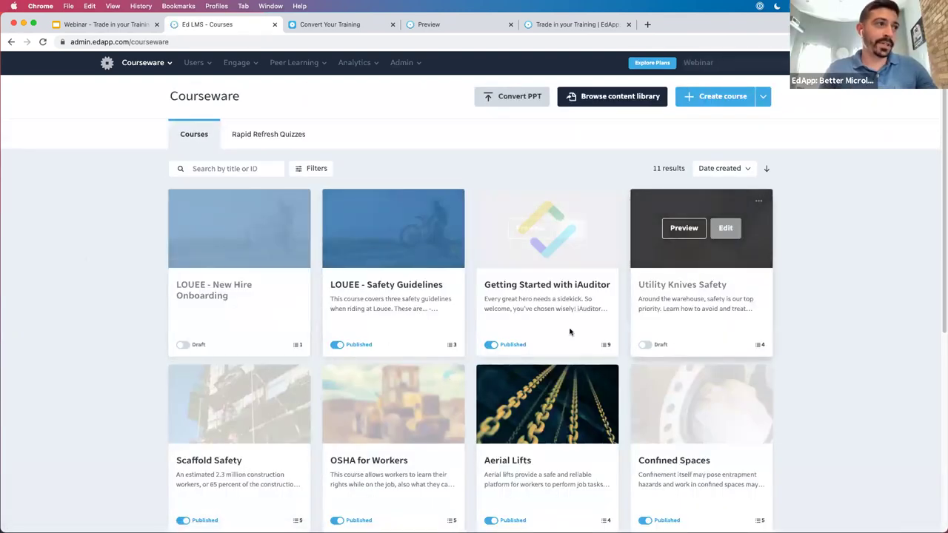
left_click(148, 64)
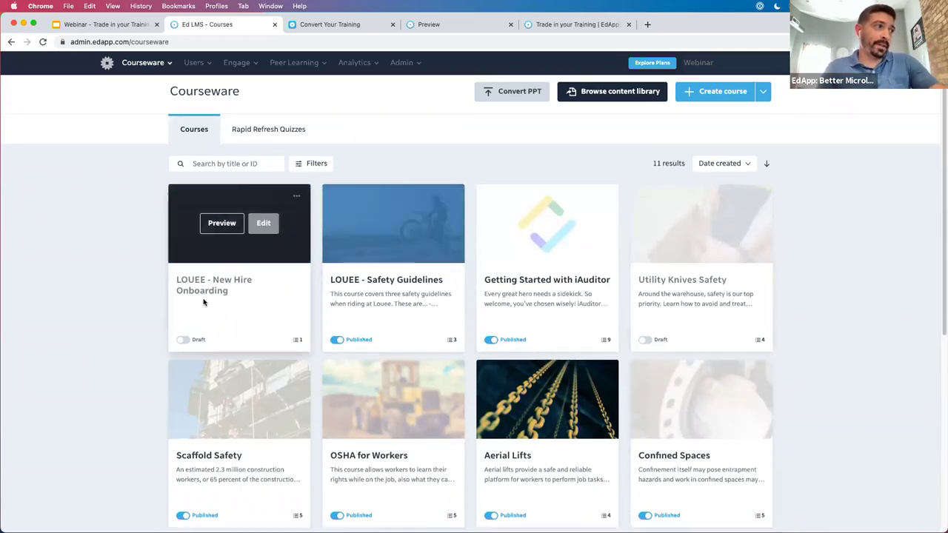
scroll(270, 312, "down", 1)
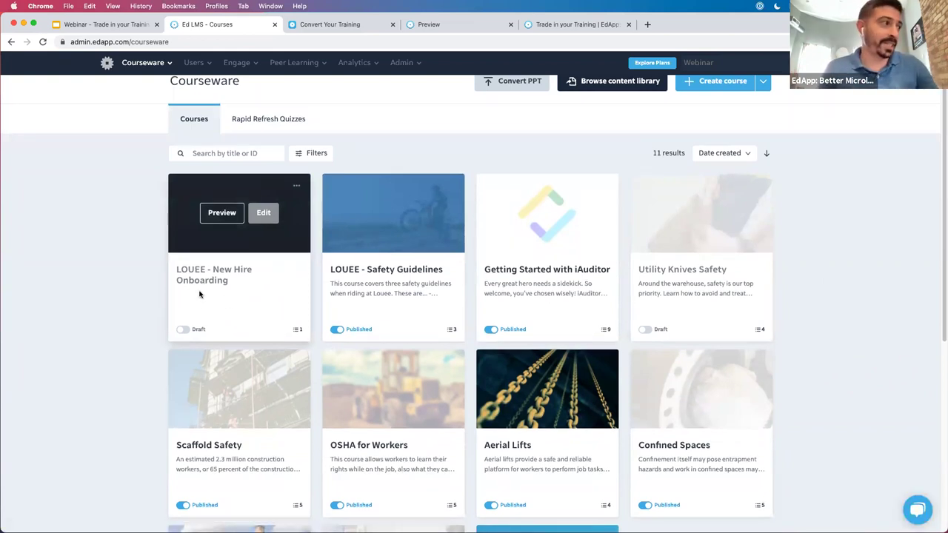
left_click(182, 332)
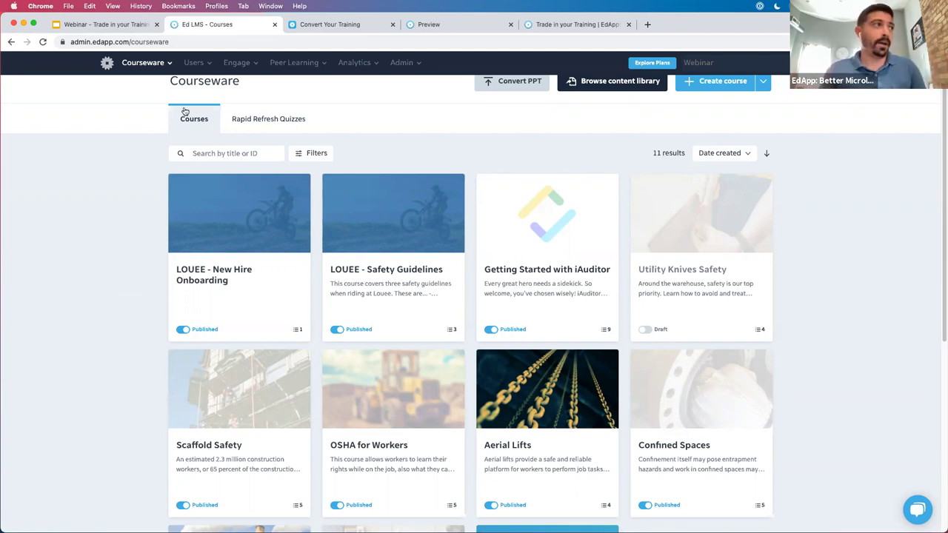
Step: Open the form for inviting users via email and add a fourth user row
left_click(196, 63)
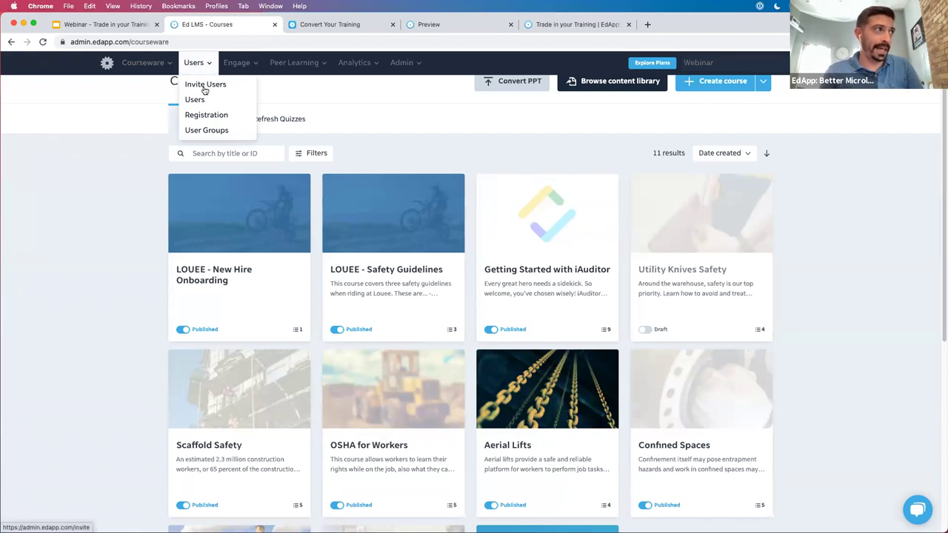
left_click(198, 114)
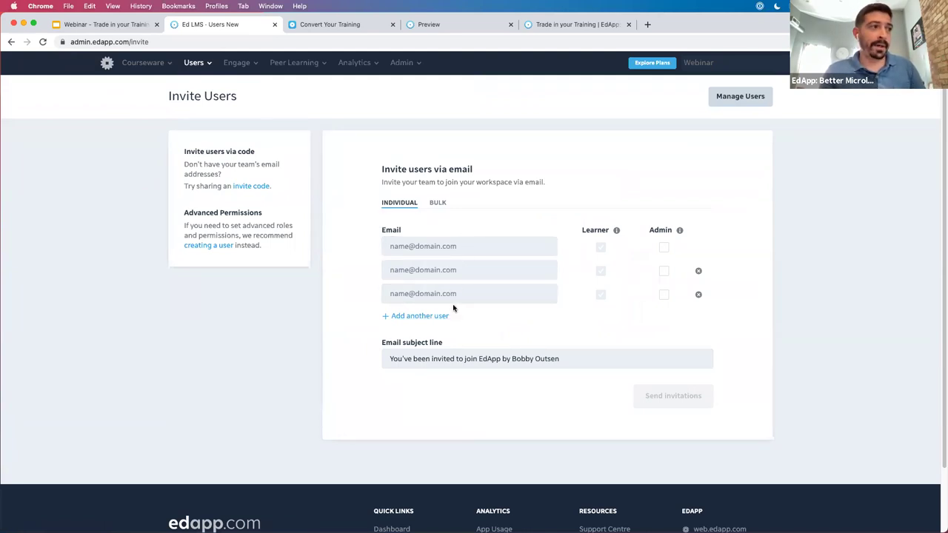
left_click(561, 360)
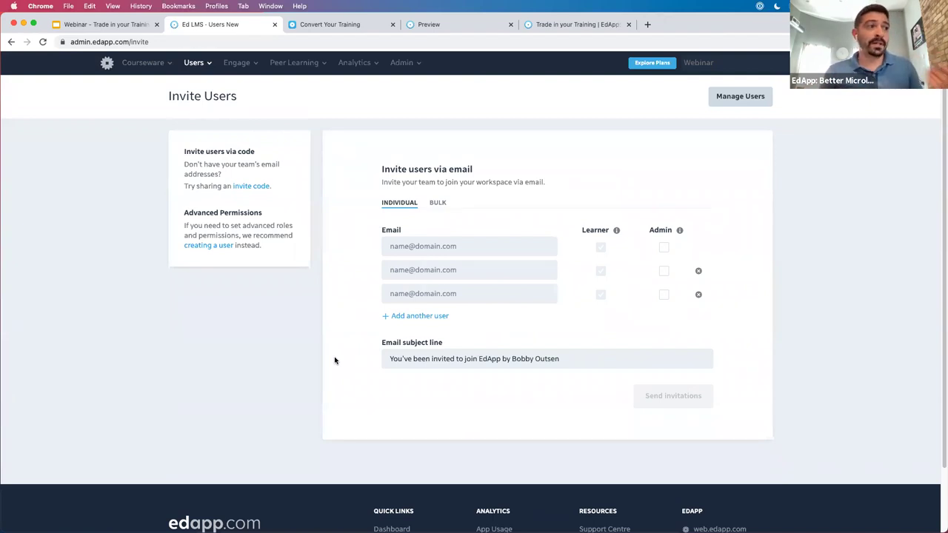
left_click(428, 317)
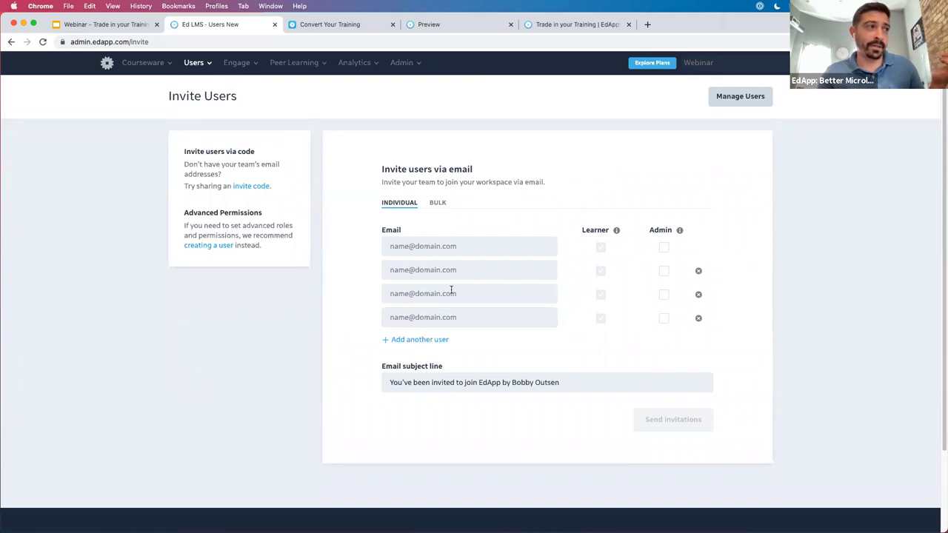
Step: Add three more user rows to the individual email invitation form, and show the bulk file-upload option
left_click(434, 341)
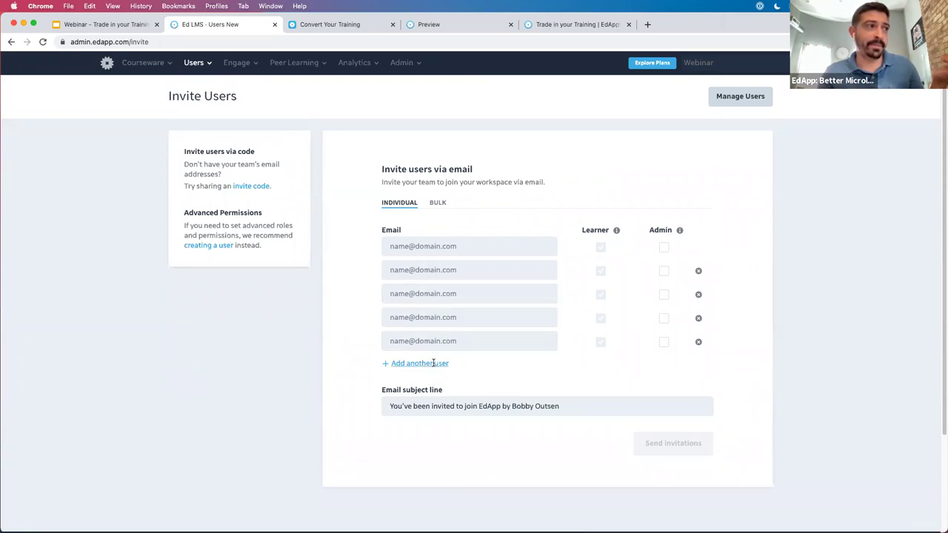
left_click(435, 363)
left_click(434, 386)
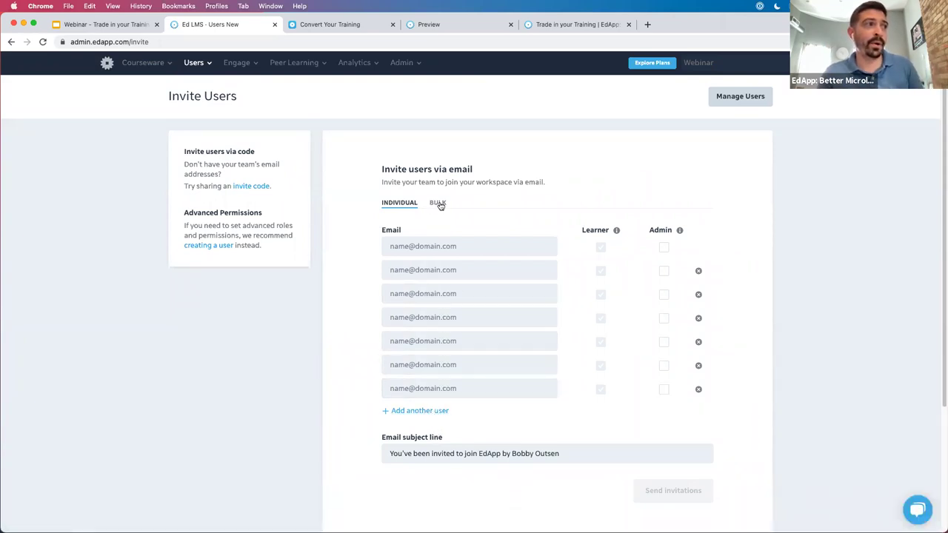
left_click(439, 203)
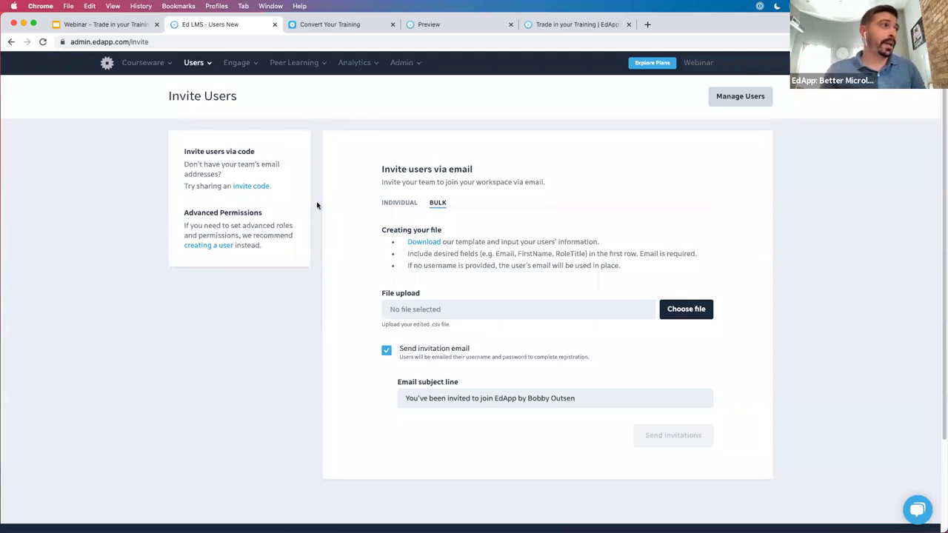
Step: Open the user registration settings to view the universal invite code options
left_click(195, 62)
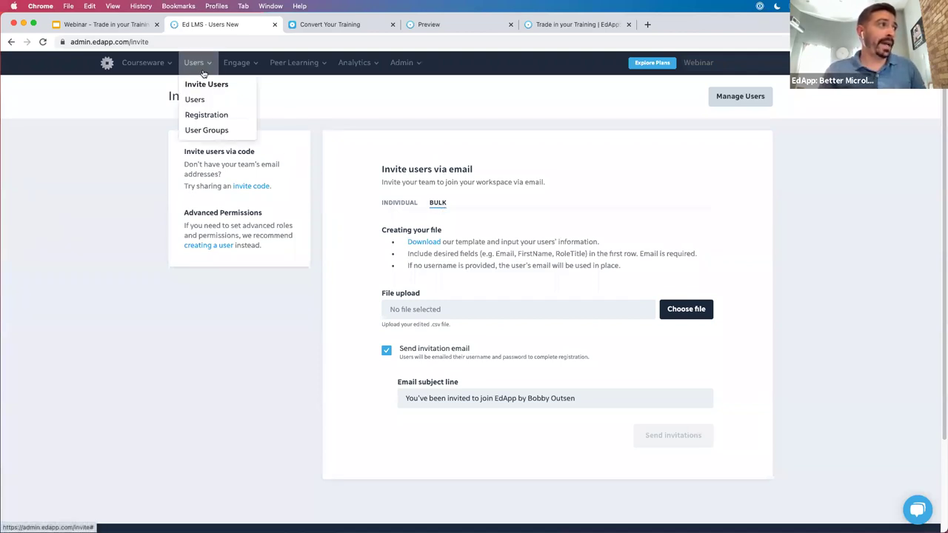
left_click(208, 117)
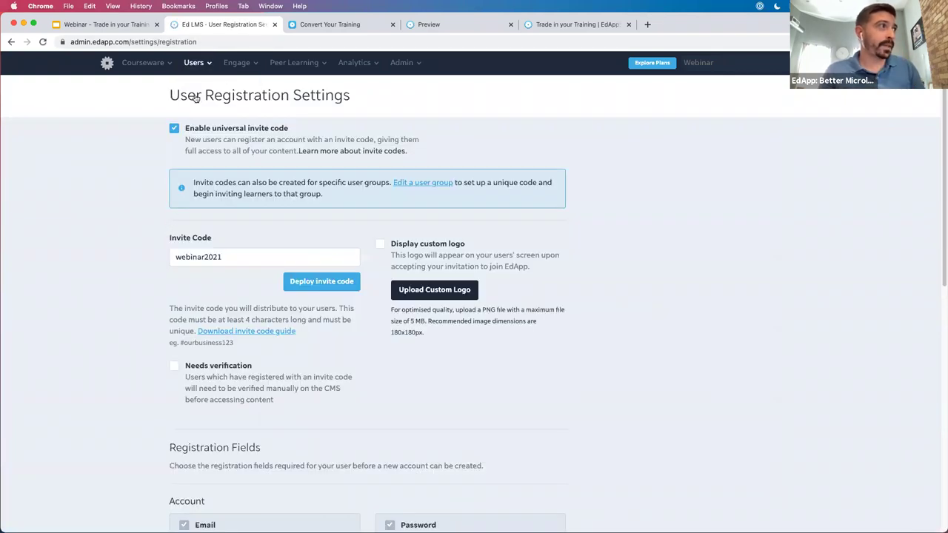
left_click(195, 62)
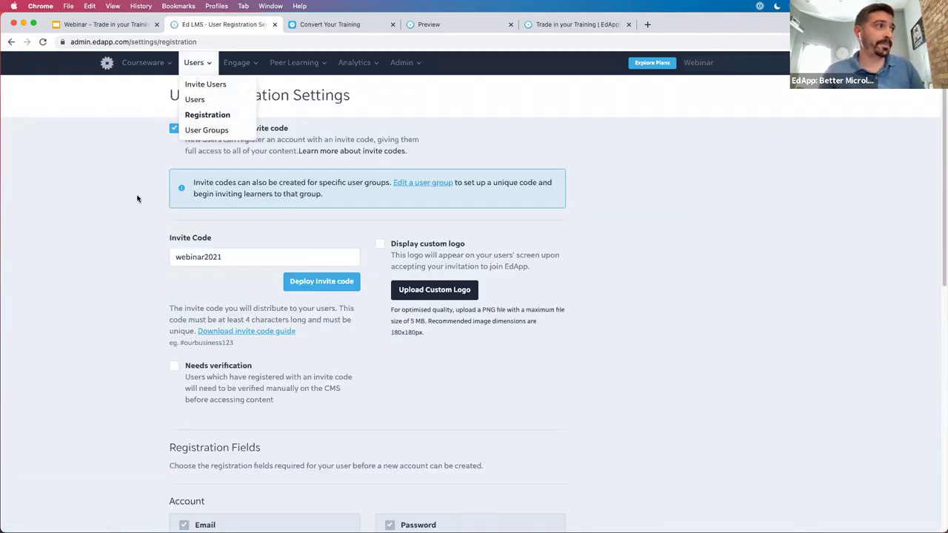
left_click(157, 178)
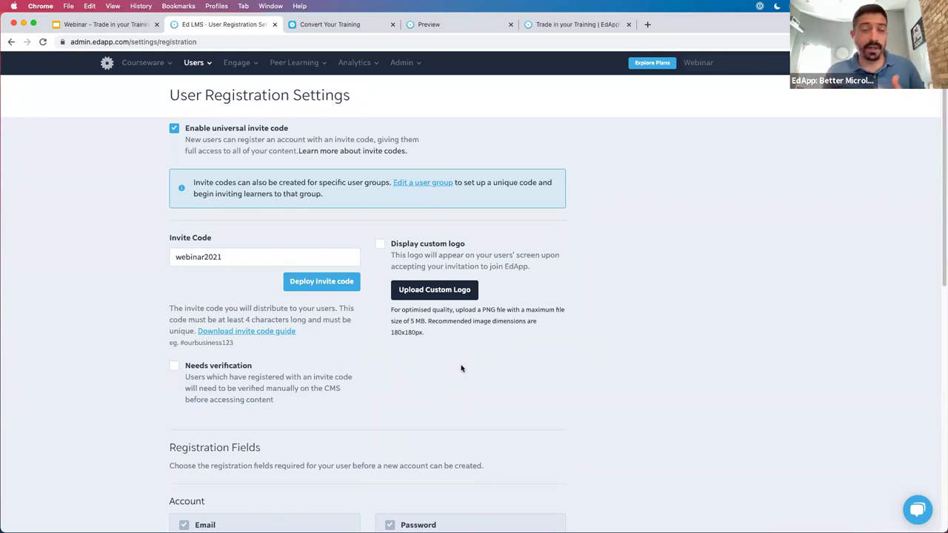
Step: Open the courseware list, check the phone preview of the protective clothing lesson, and return to the list
left_click(158, 66)
left_click(137, 84)
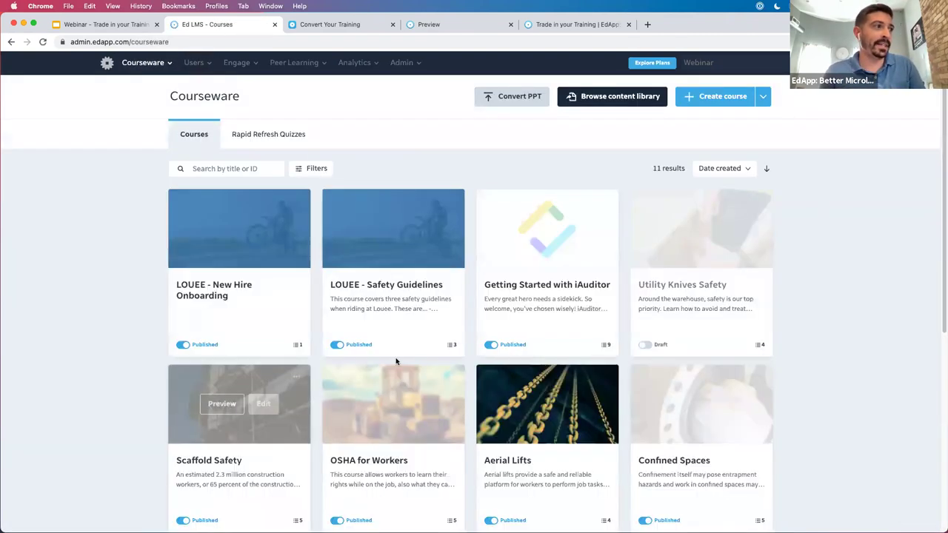
mouse_move(356, 311)
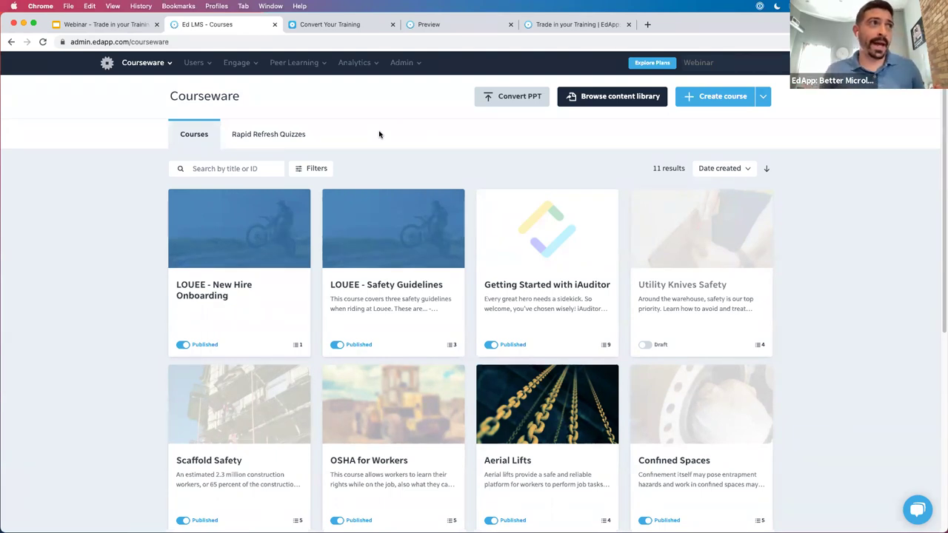
left_click(439, 28)
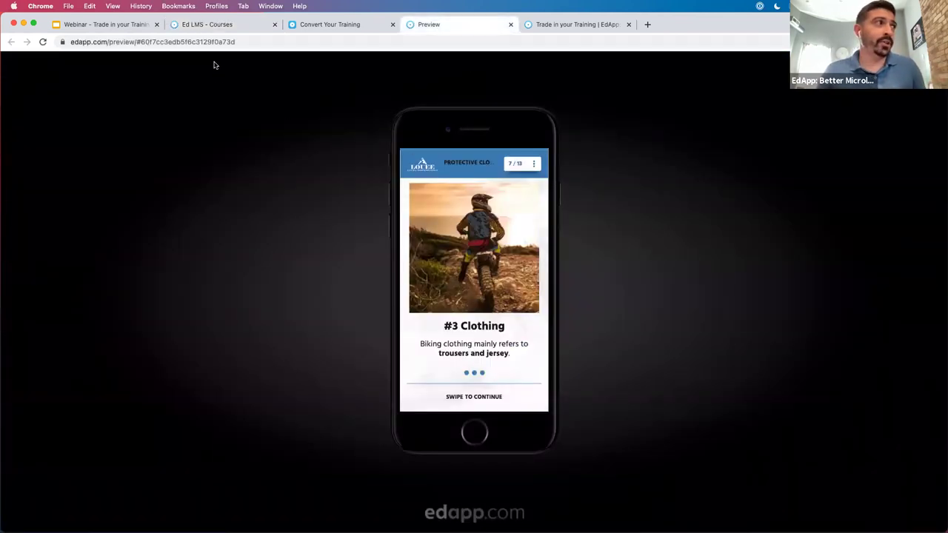
left_click(199, 28)
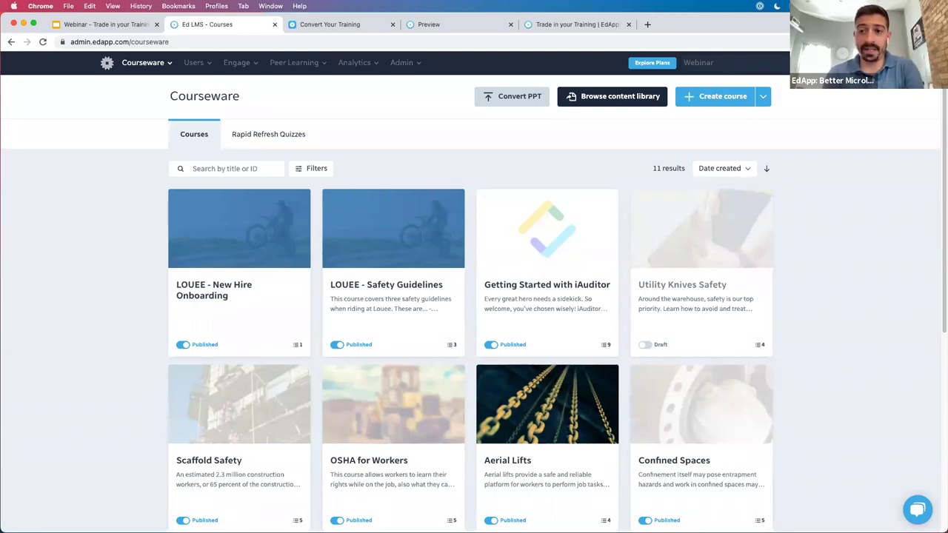
Step: Open the branding settings of the LOUEE - New Hire Onboarding course and examine its custom CSS
mouse_move(388, 272)
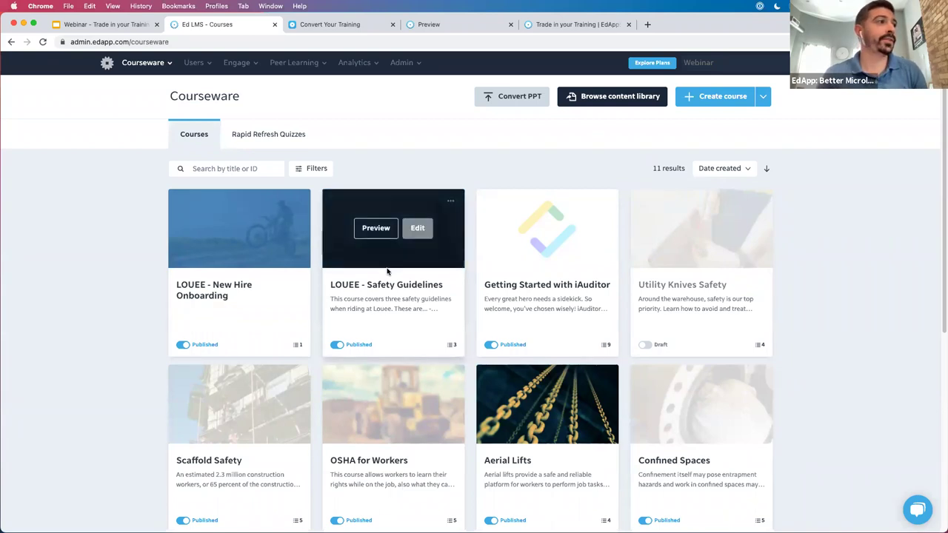
scroll(388, 272, "down", 2)
left_click(263, 140)
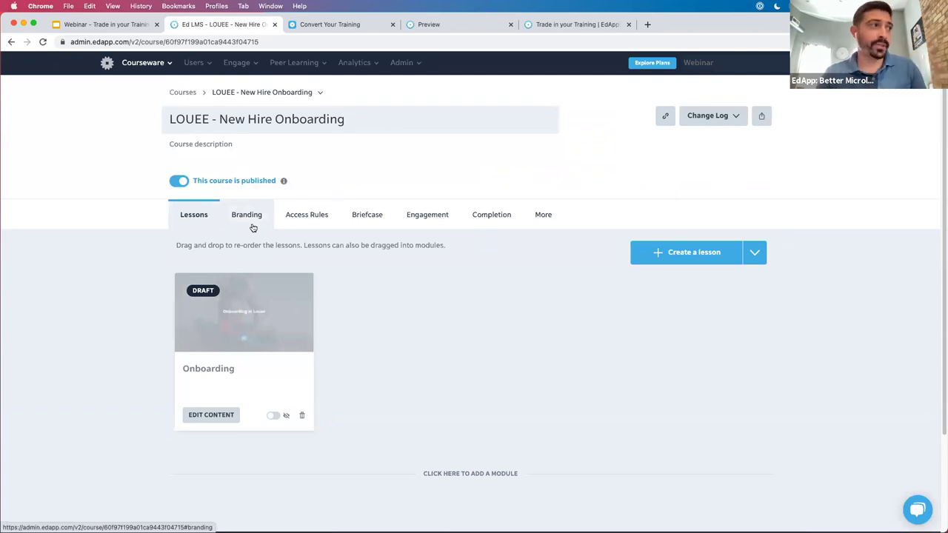
left_click(252, 221)
scroll(387, 381, "down", 5)
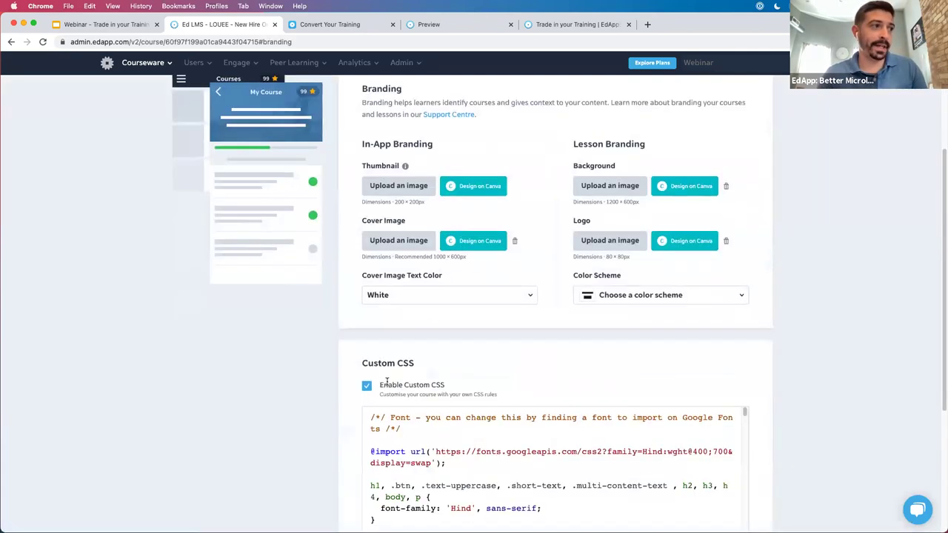
scroll(387, 381, "down", 2)
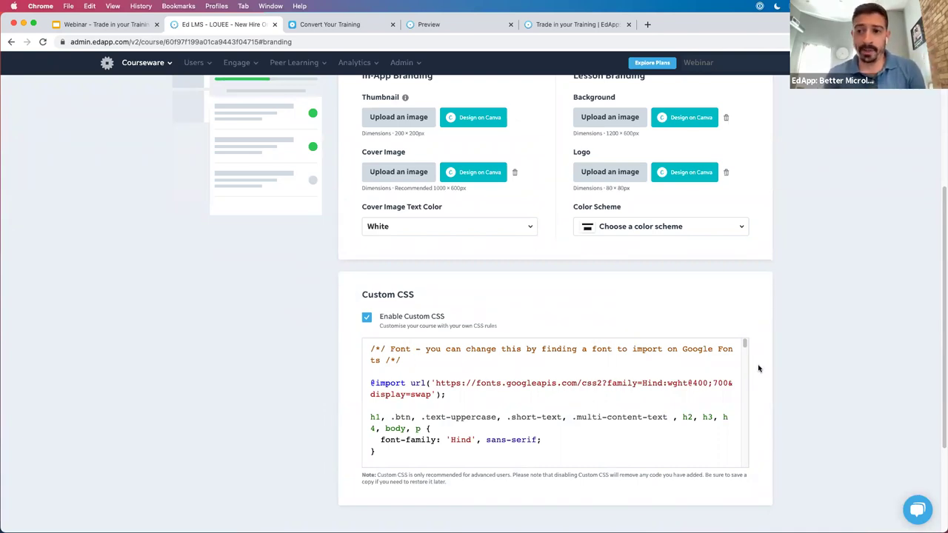
scroll(524, 400, "down", 1)
scroll(524, 400, "up", 1)
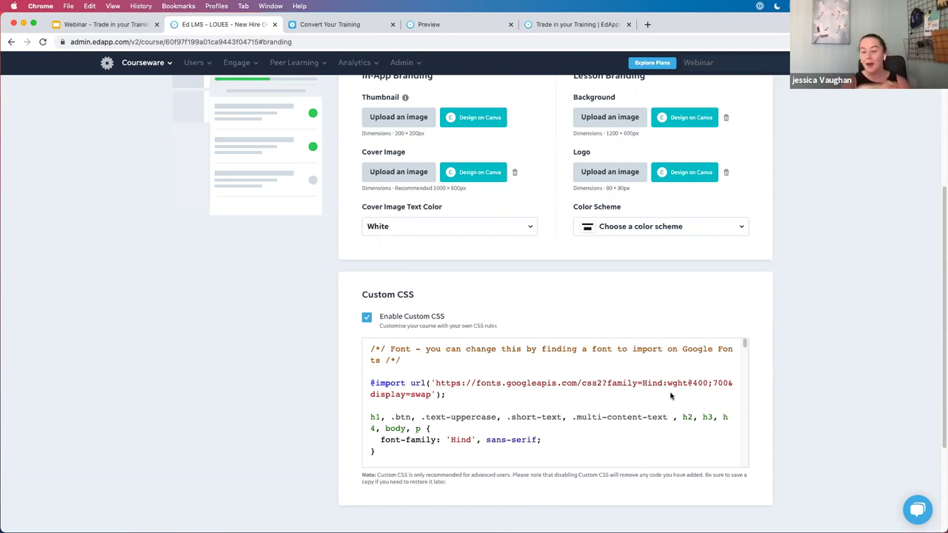
scroll(607, 412, "down", 1)
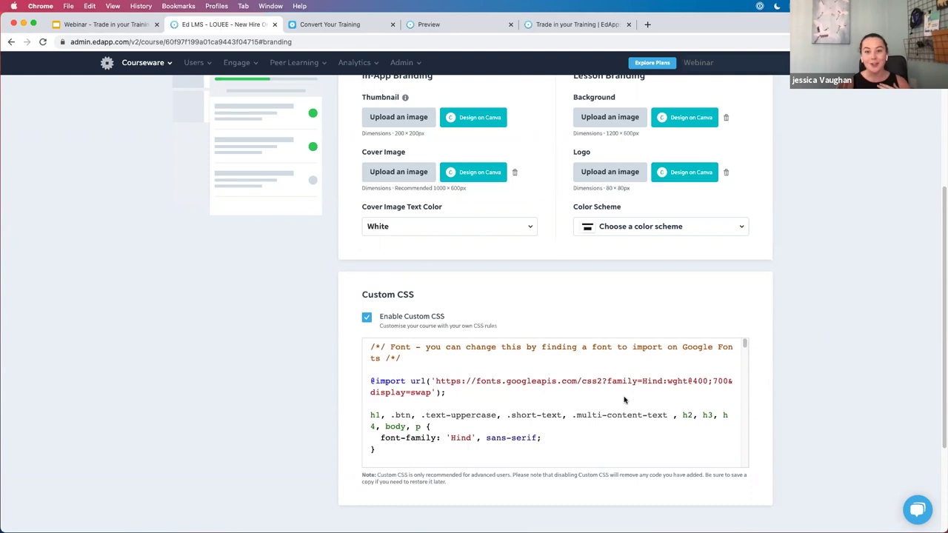
scroll(622, 400, "up", 1)
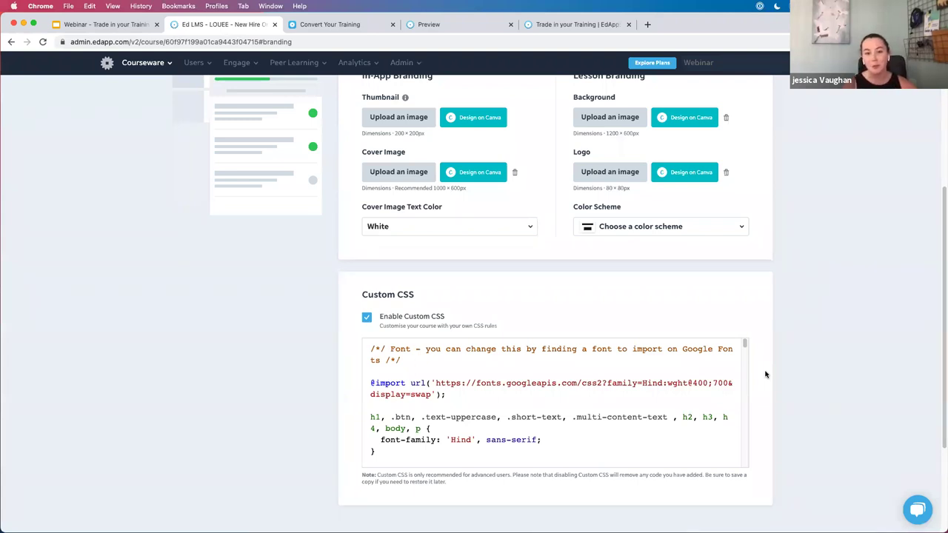
Step: View and close the help chat window, and review the course's in-app and lesson branding options
left_click(918, 510)
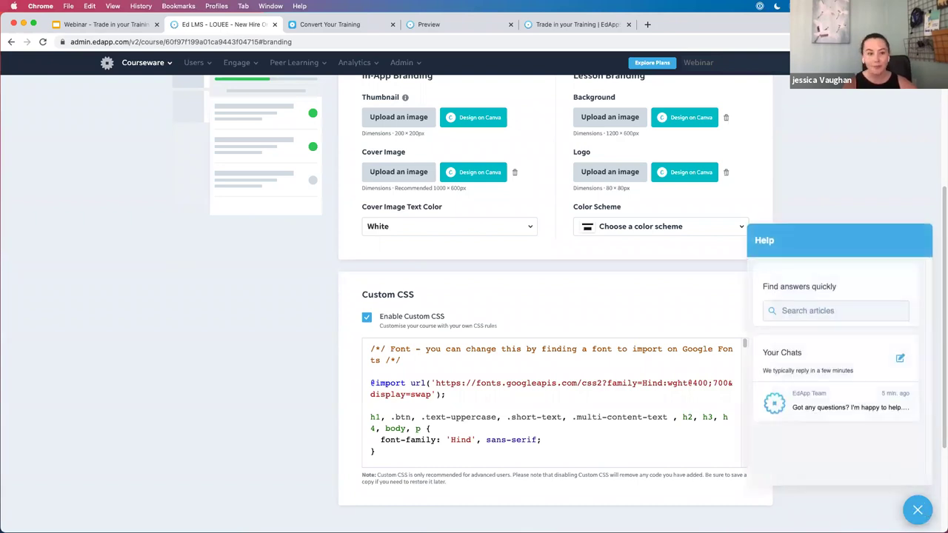
left_click(919, 510)
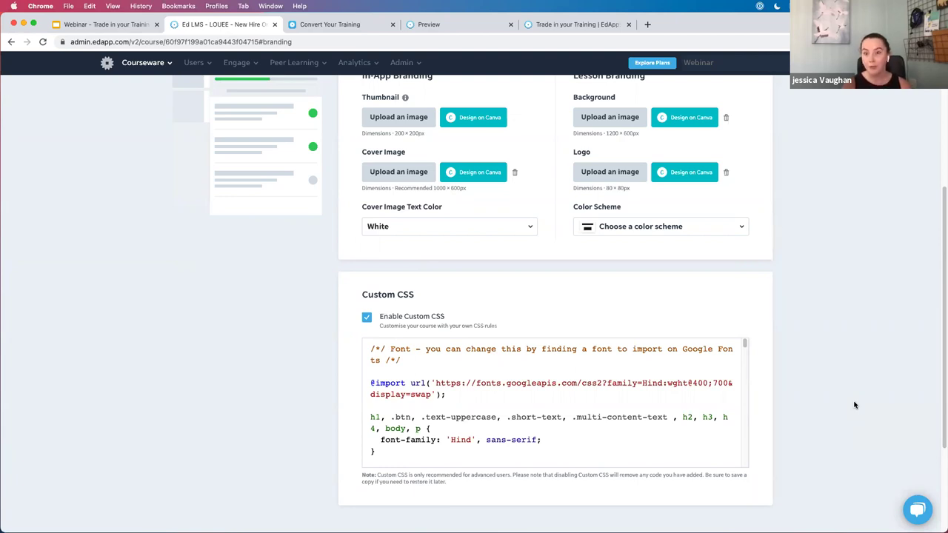
scroll(774, 334, "up", 3)
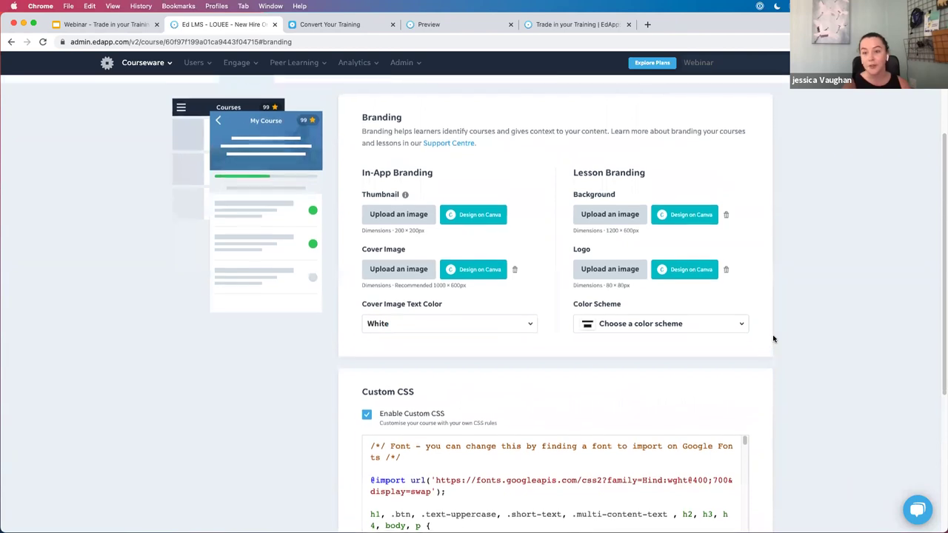
scroll(774, 338, "up", 3)
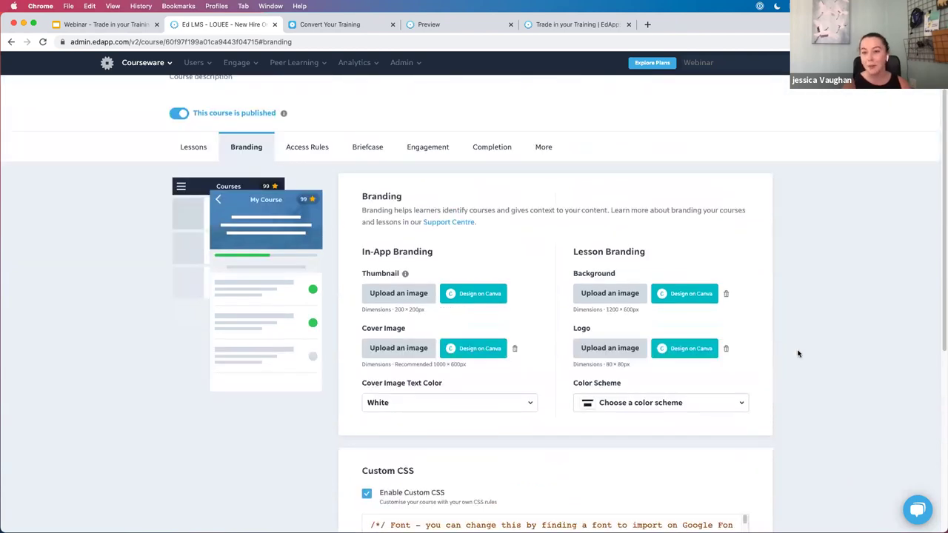
scroll(795, 354, "up", 2)
scroll(793, 356, "down", 3)
scroll(790, 356, "down", 1)
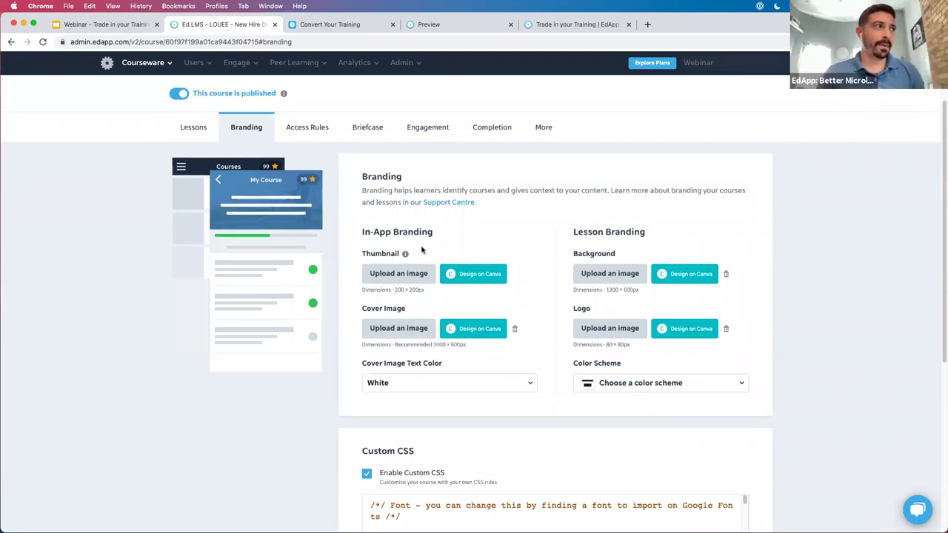
scroll(422, 251, "up", 5)
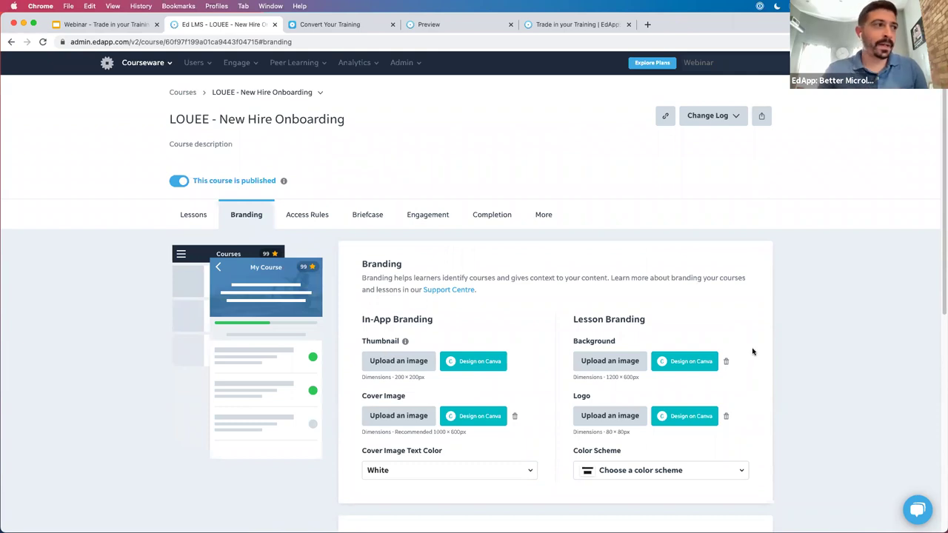
scroll(751, 354, "down", 2)
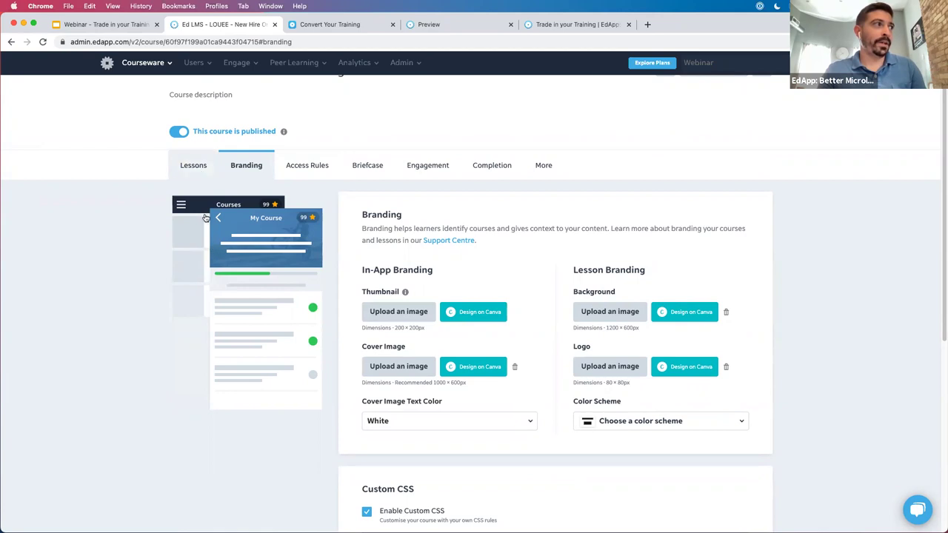
scroll(206, 218, "up", 2)
Step: Return to the course list and reopen the branding settings of LOUEE - New Hire Onboarding
left_click(184, 95)
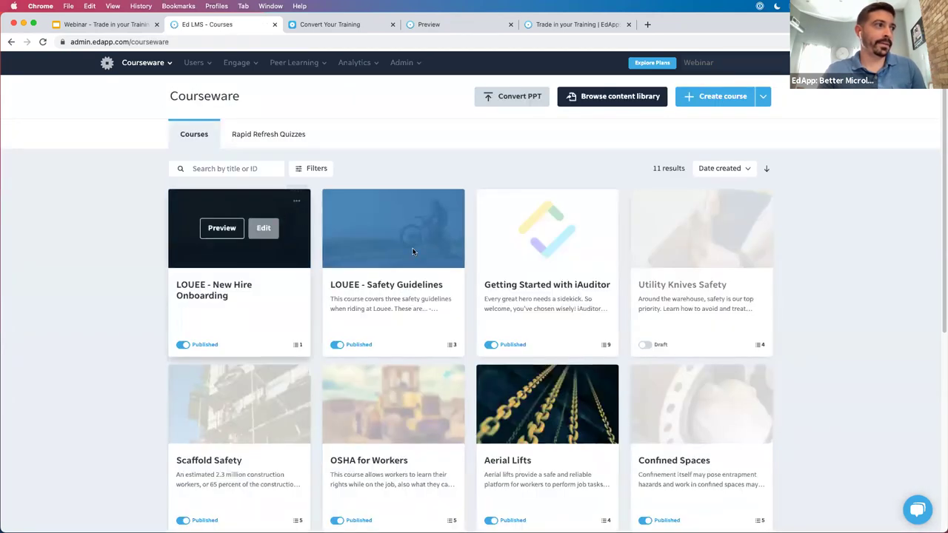
left_click(263, 228)
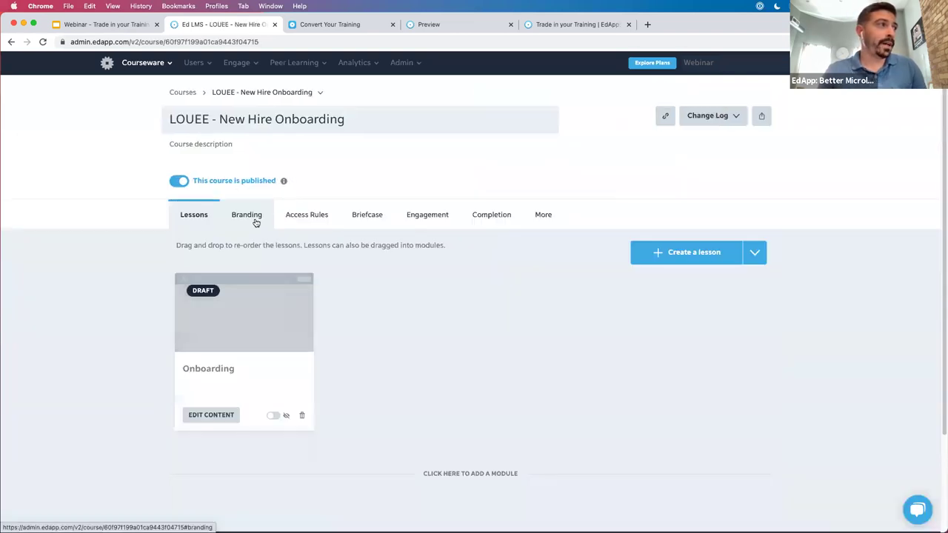
left_click(249, 217)
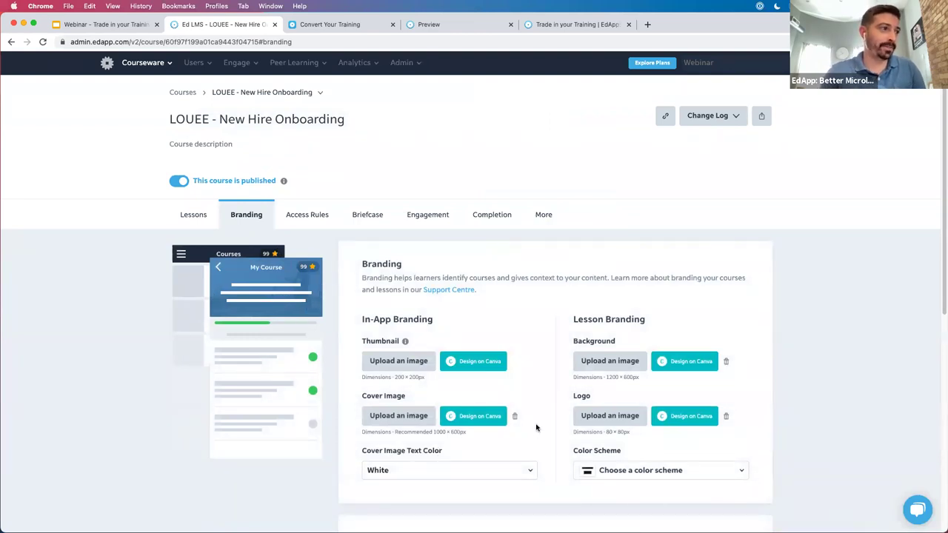
Step: Check the cover image text color choices and highlight the dimensions given for the lesson logo
scroll(503, 420, "down", 2)
left_click(444, 416)
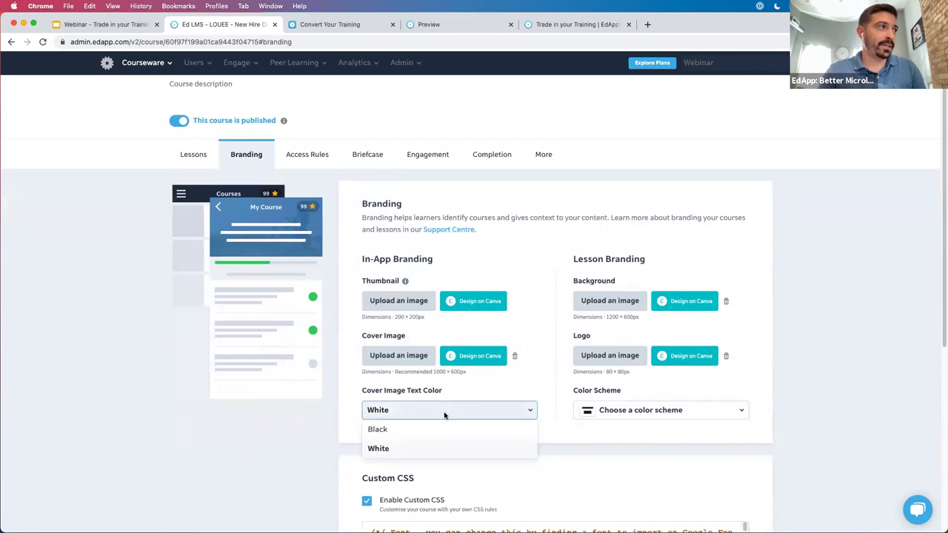
left_click(304, 236)
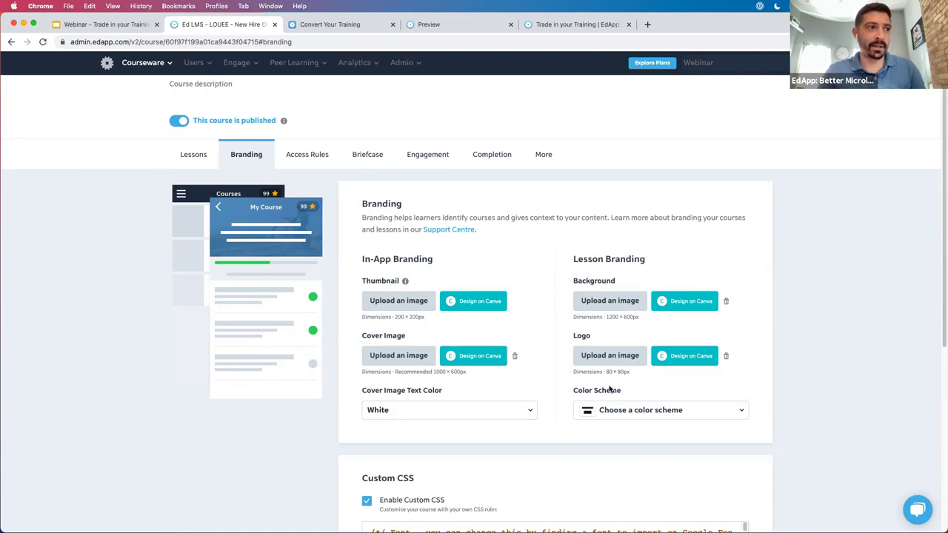
left_click_drag(630, 375, 571, 372)
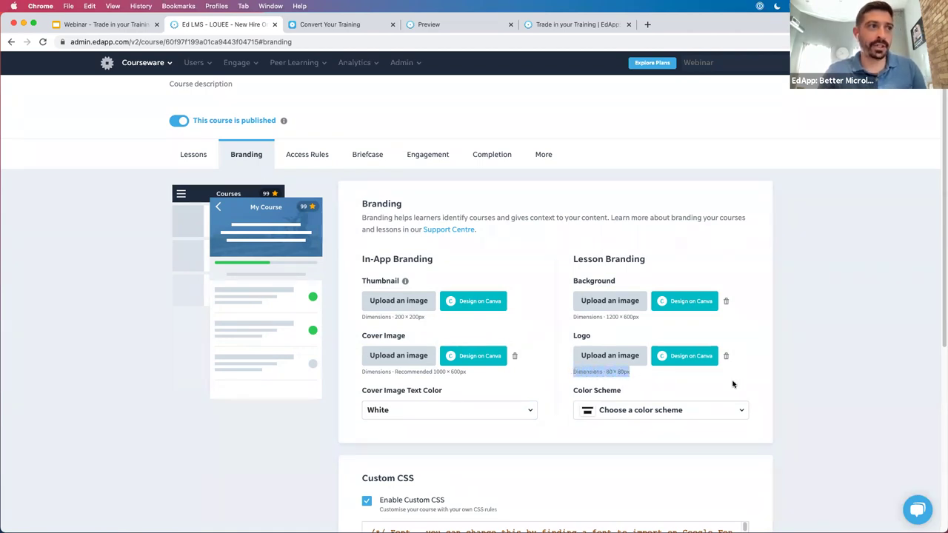
left_click(718, 401)
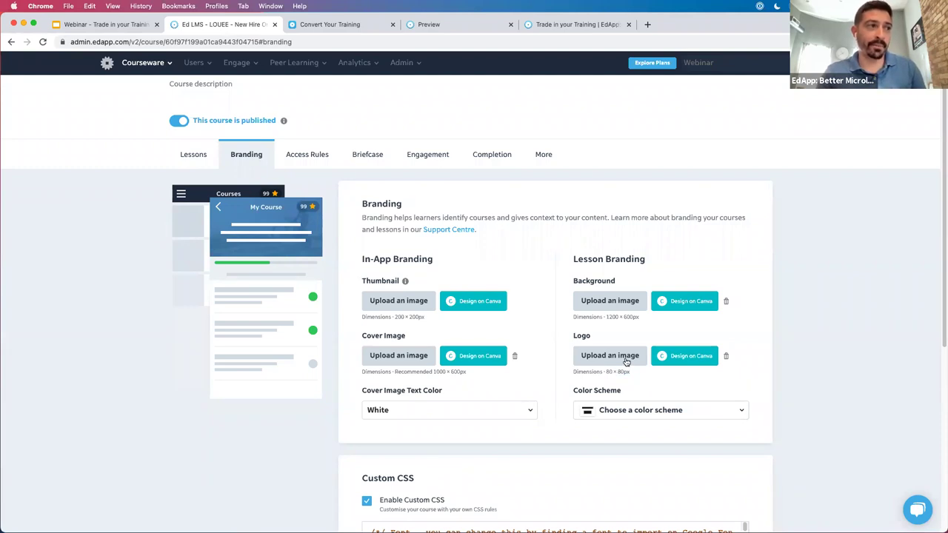
Step: Start a Canva design for the lesson background and browse its elements for white backgrounds
left_click(685, 308)
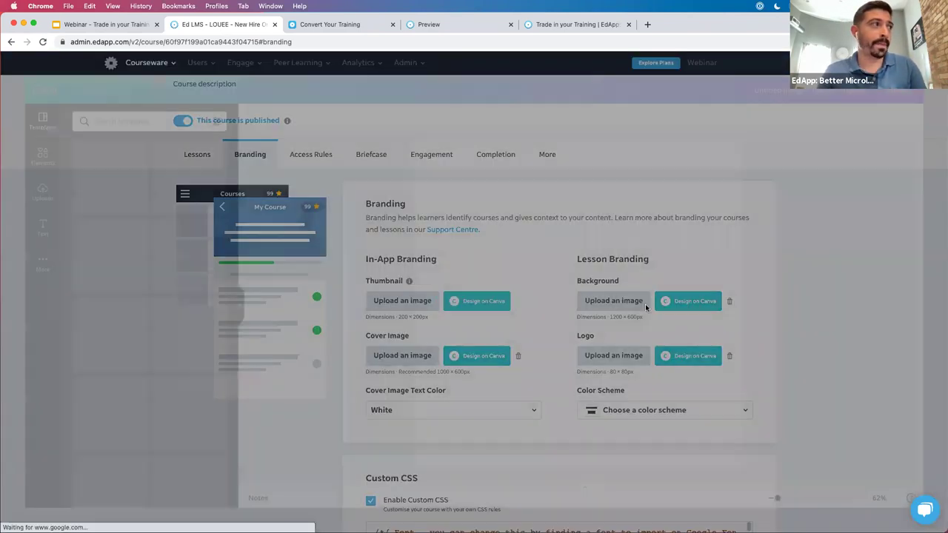
left_click(45, 157)
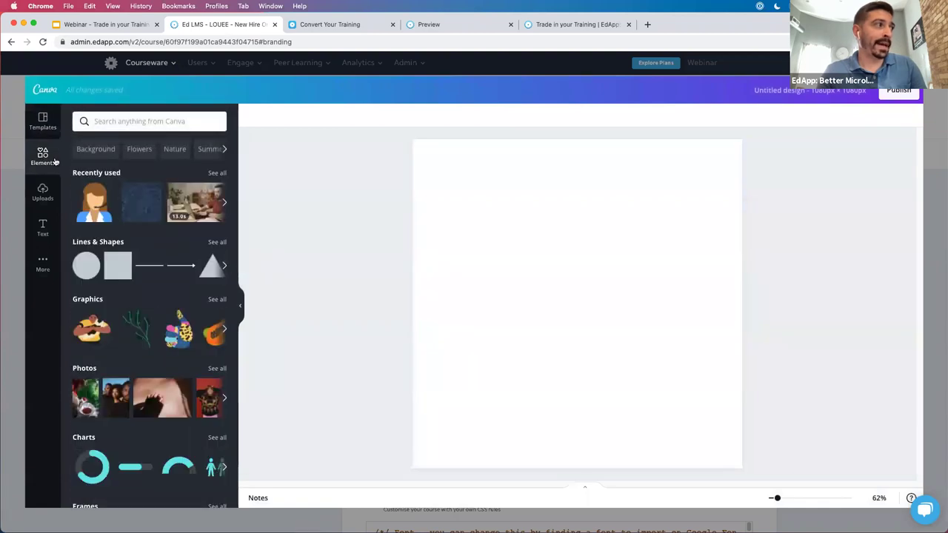
left_click(96, 150)
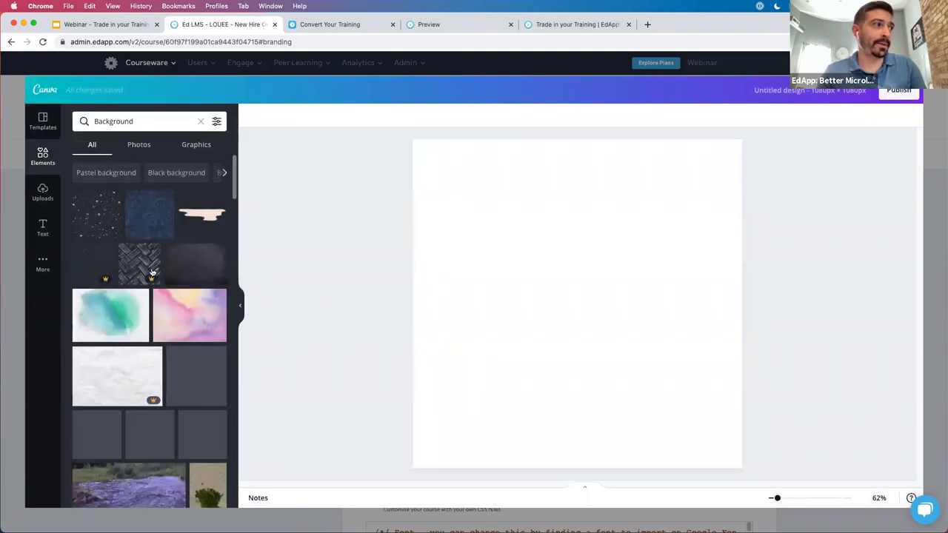
left_click(223, 172)
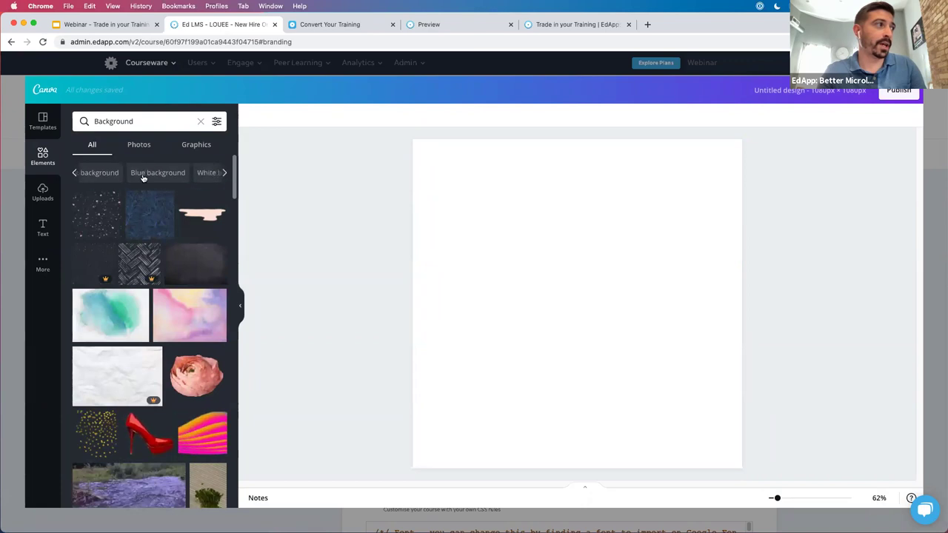
left_click(209, 173)
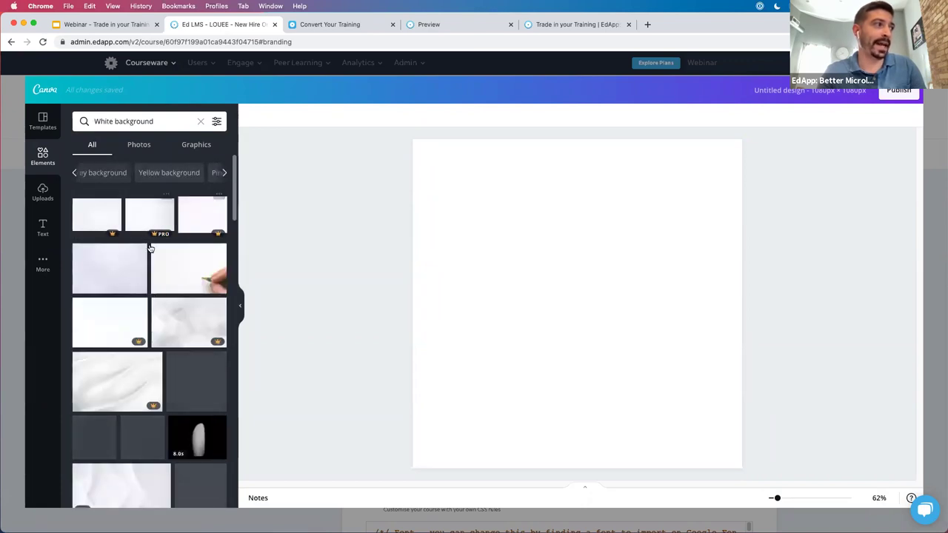
Step: Add the plain pale lavender texture to the canvas, stretch it up to the canvas's upper edge, and publish the design
left_click(113, 272)
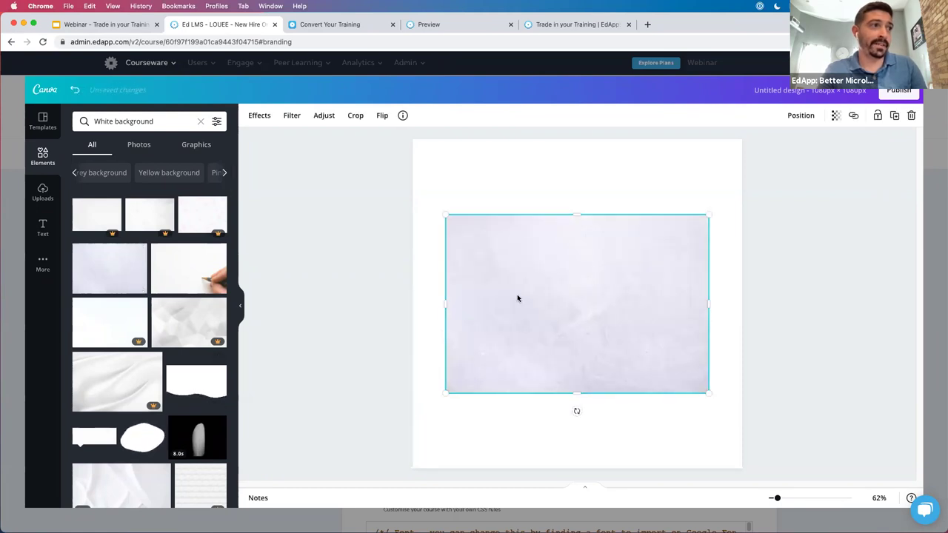
left_click_drag(568, 214, 576, 140)
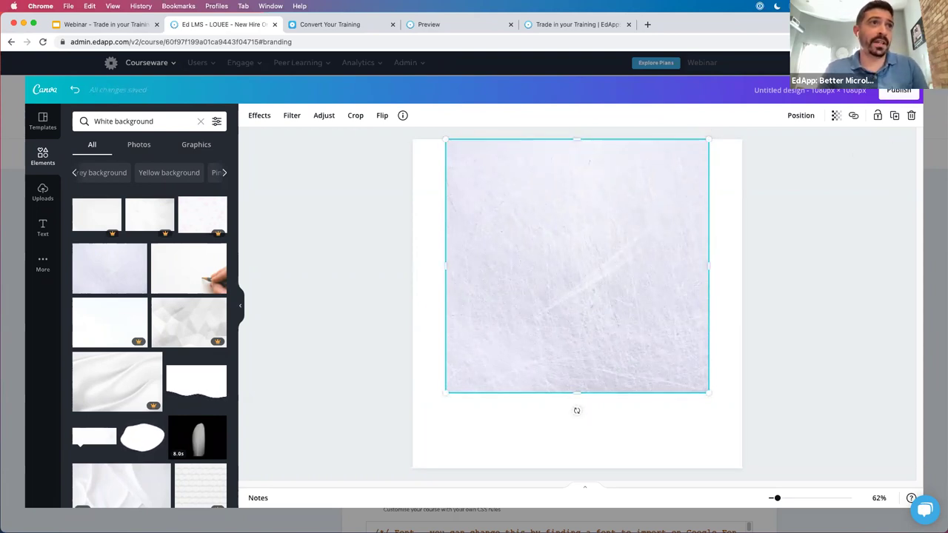
left_click(898, 90)
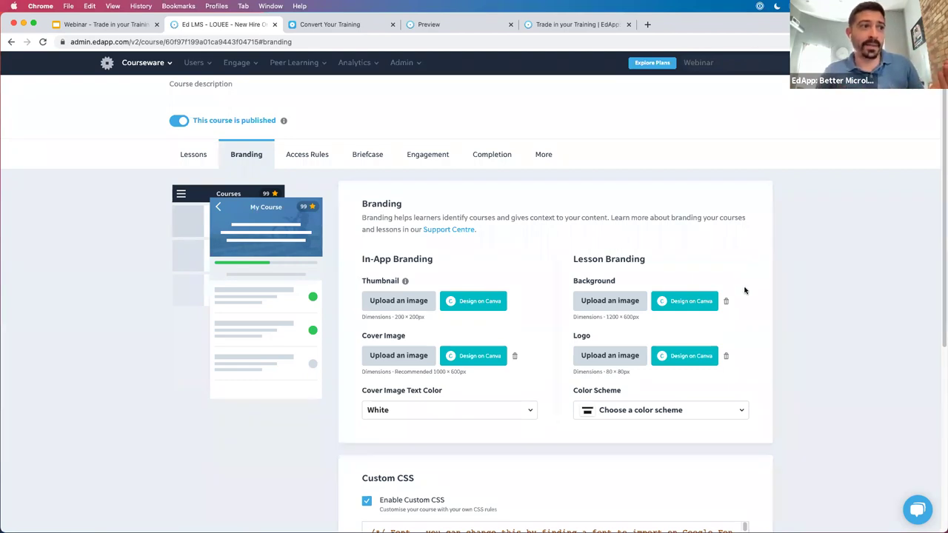
Step: Try the medium blue lesson color scheme, set it to light blue instead, and review the other schemes
scroll(723, 401, "down", 1)
scroll(722, 401, "down", 2)
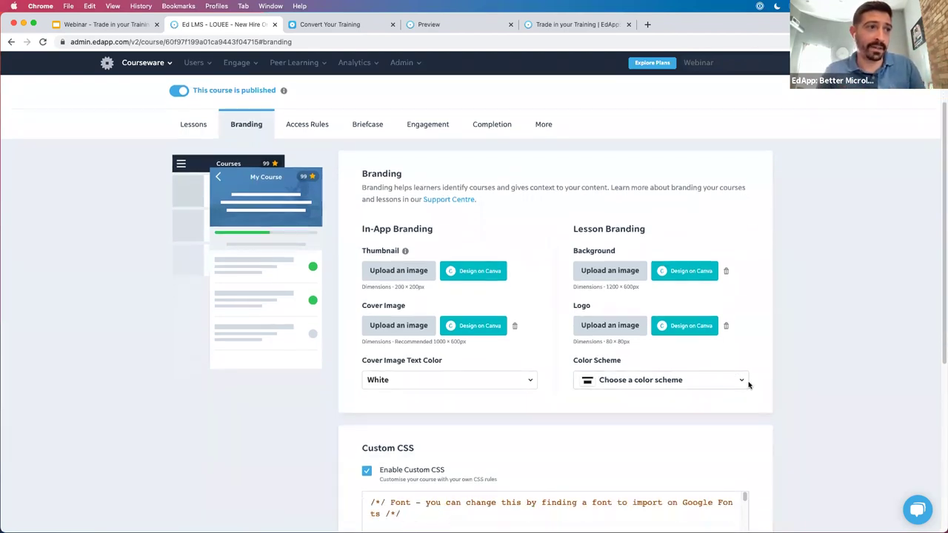
left_click(746, 382)
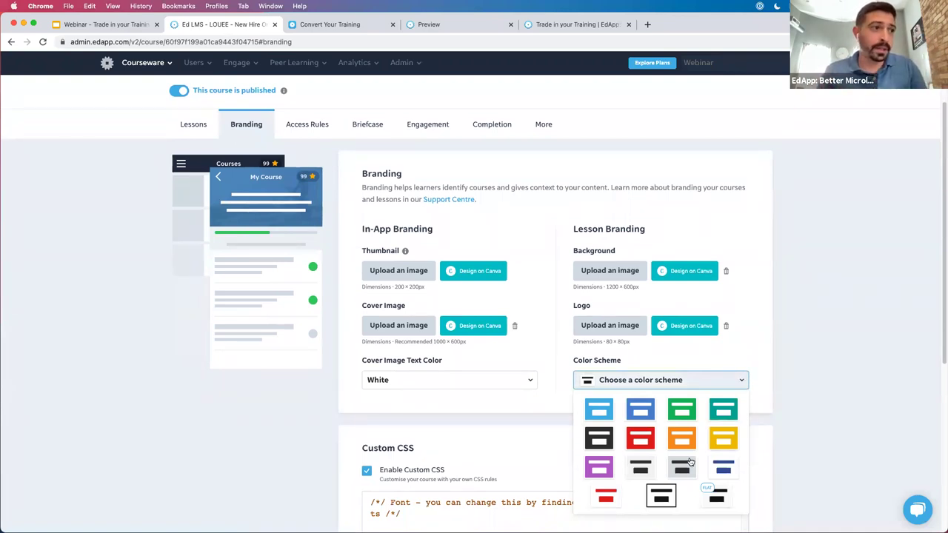
left_click(642, 417)
left_click(646, 385)
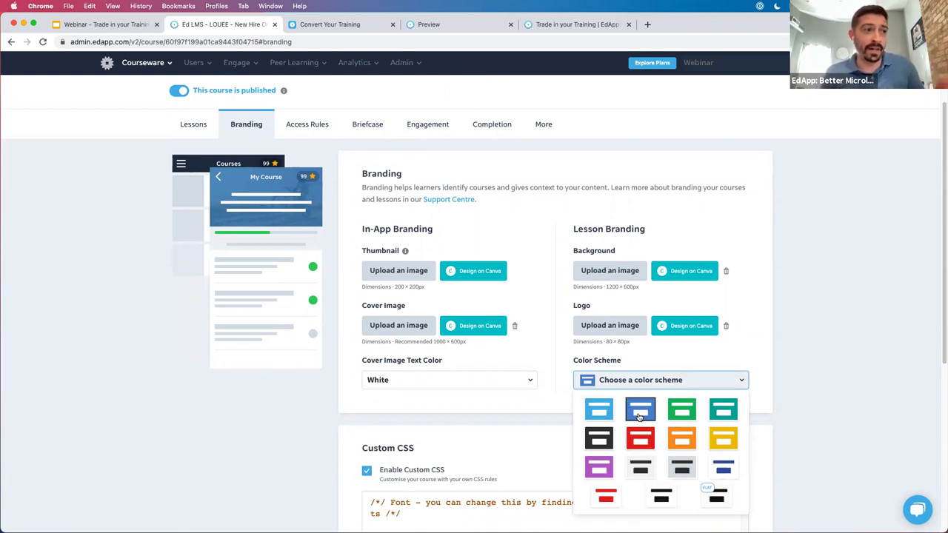
left_click(598, 409)
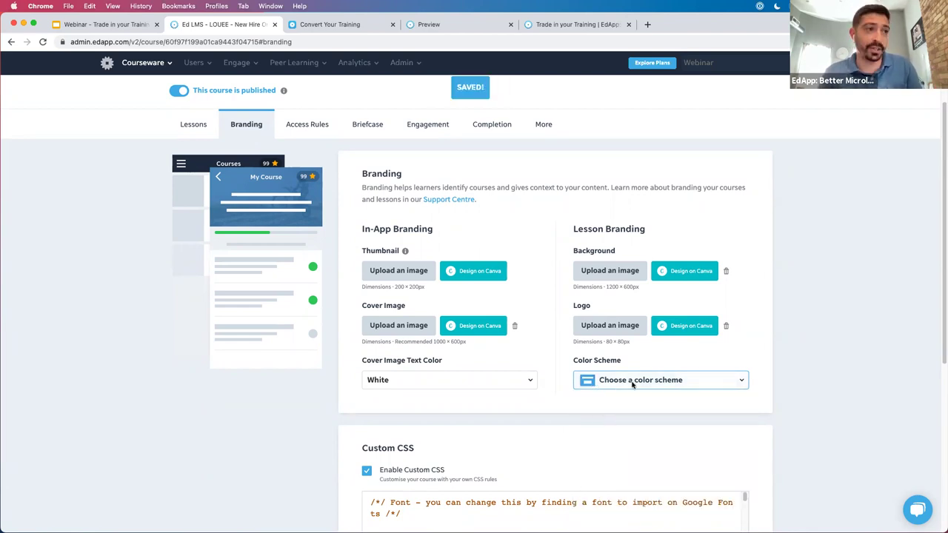
left_click(633, 382)
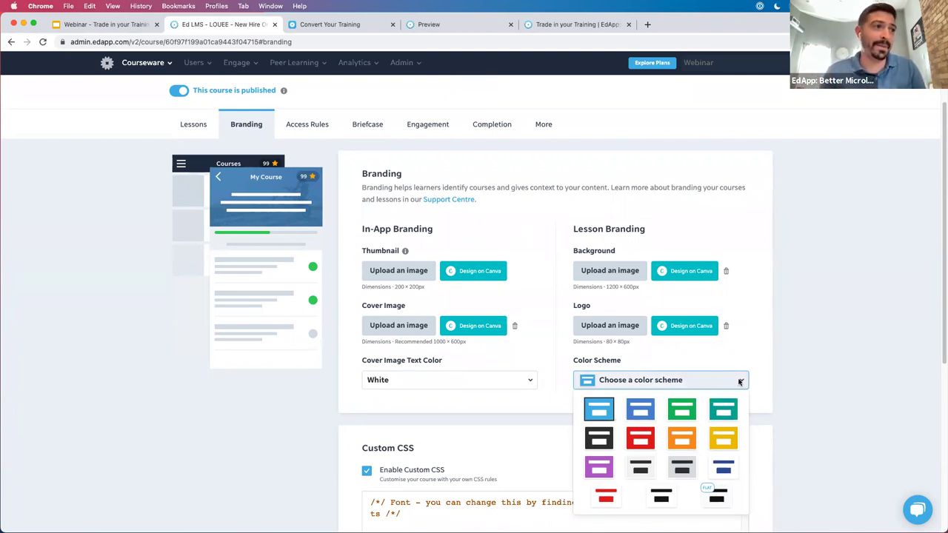
left_click(759, 366)
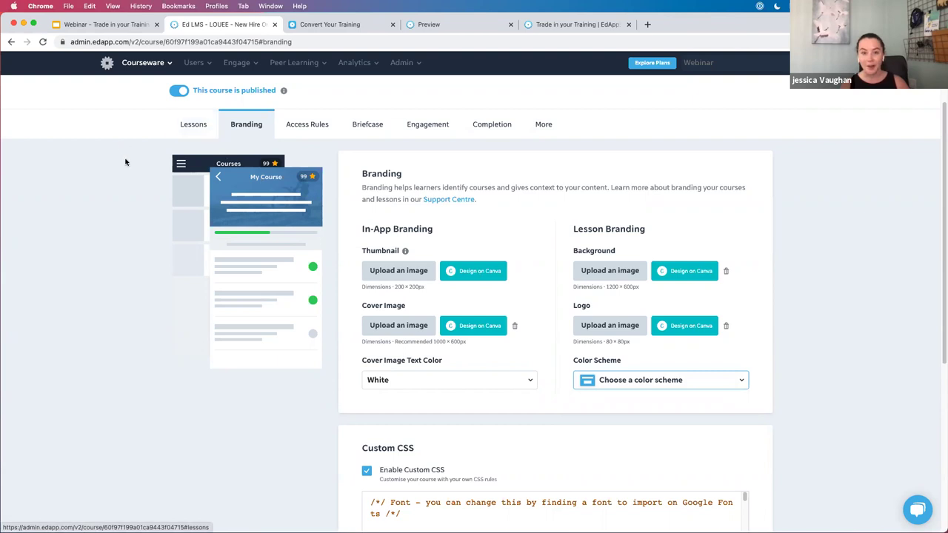
Step: Open the course's Onboarding lesson for content editing
scroll(125, 162, "up", 3)
left_click(192, 214)
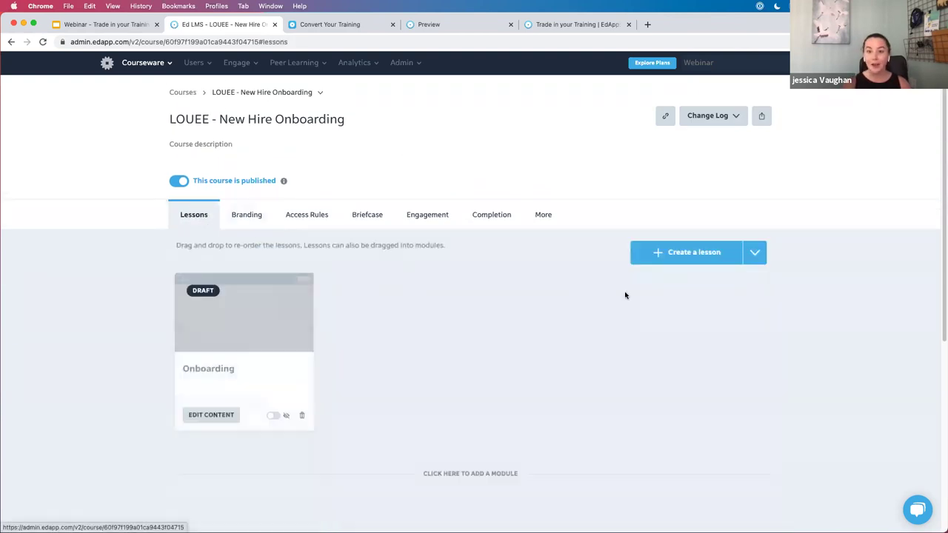
left_click(286, 324)
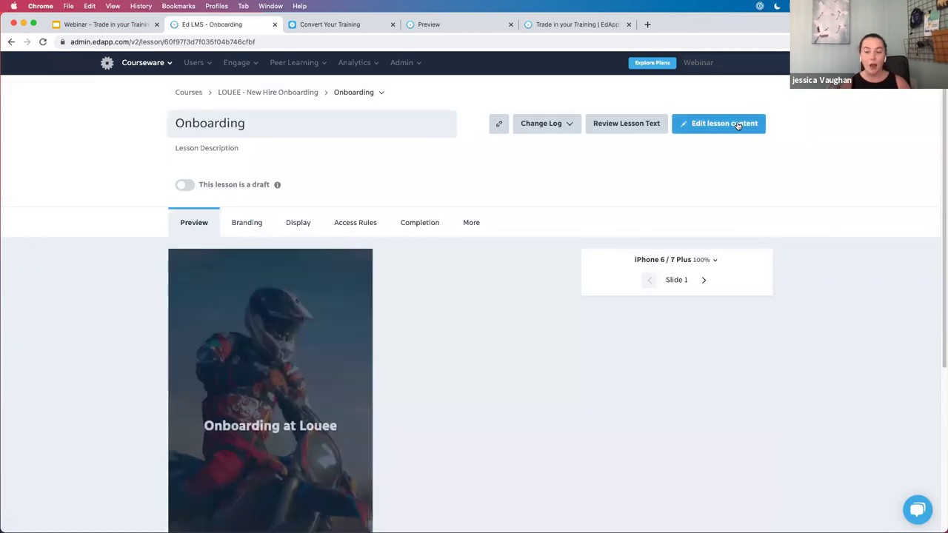
left_click(738, 126)
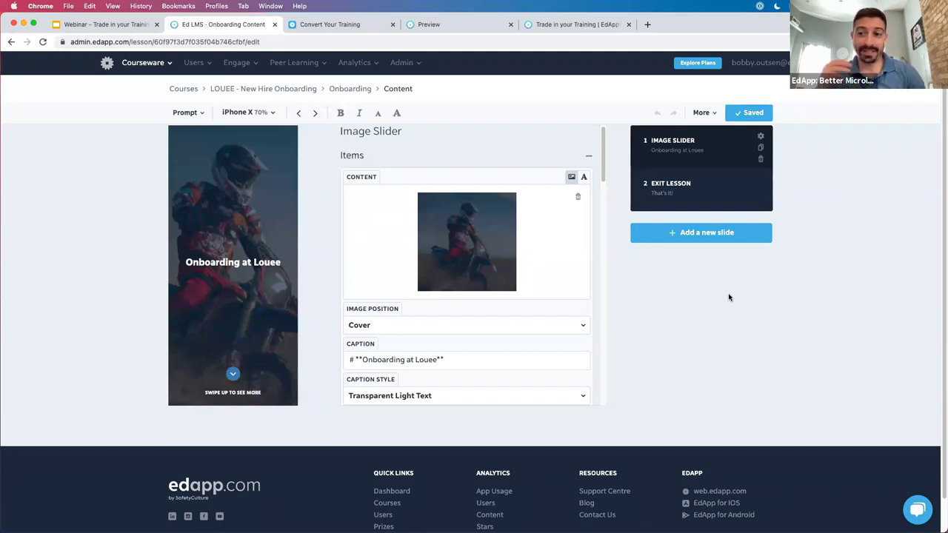
Step: Add a SCORM slide from the advanced templates after the lesson's image slider
left_click(702, 234)
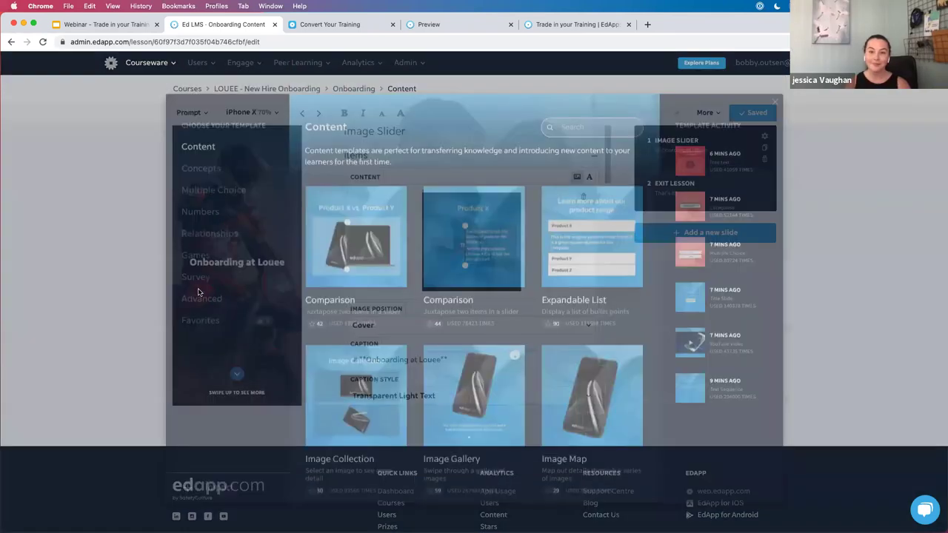
left_click(201, 295)
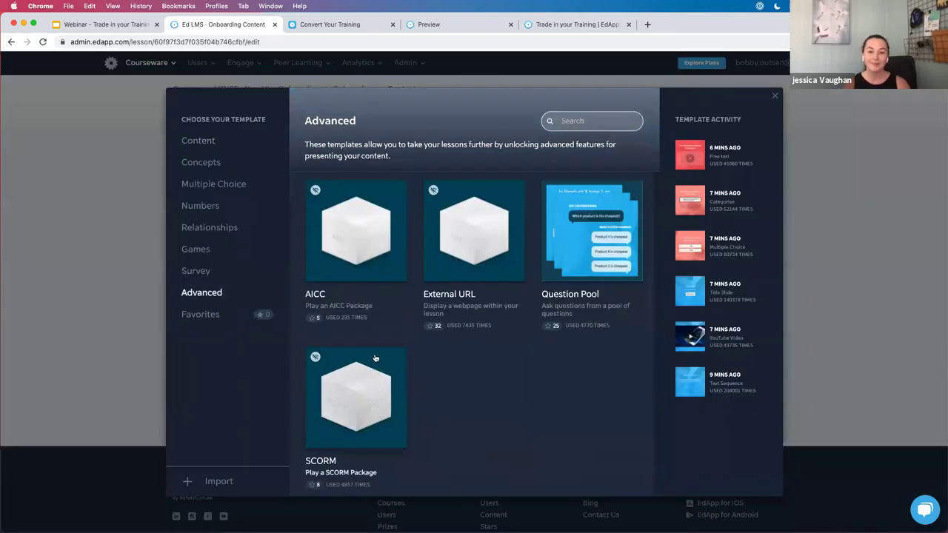
left_click(377, 411)
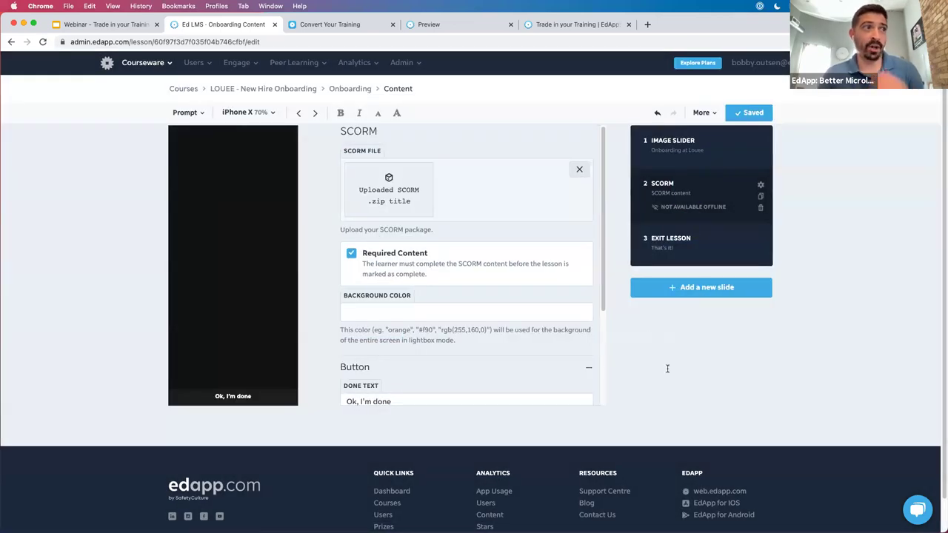
Step: Add a Chat slide and an Expandable List slide to the lesson, with the list as slide 2
left_click(698, 288)
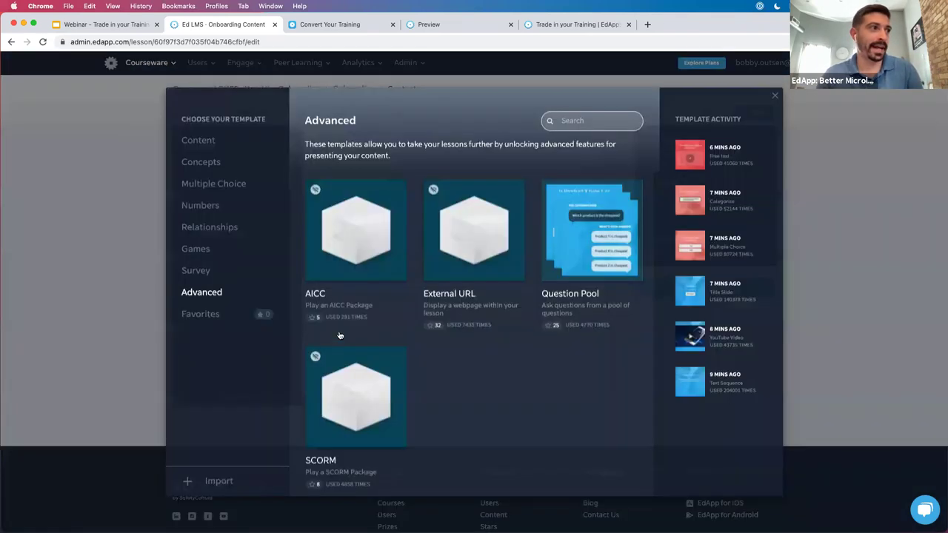
left_click(214, 185)
left_click(352, 343)
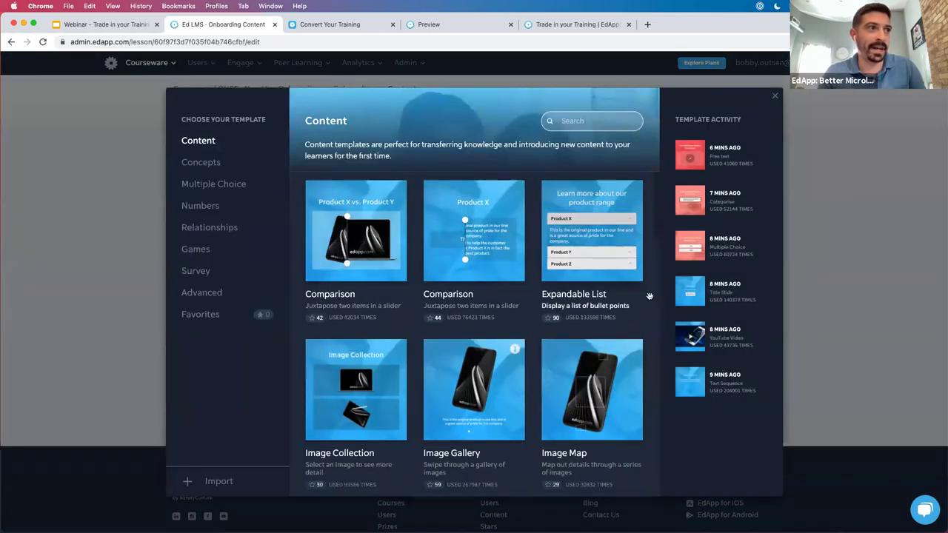
left_click(638, 292)
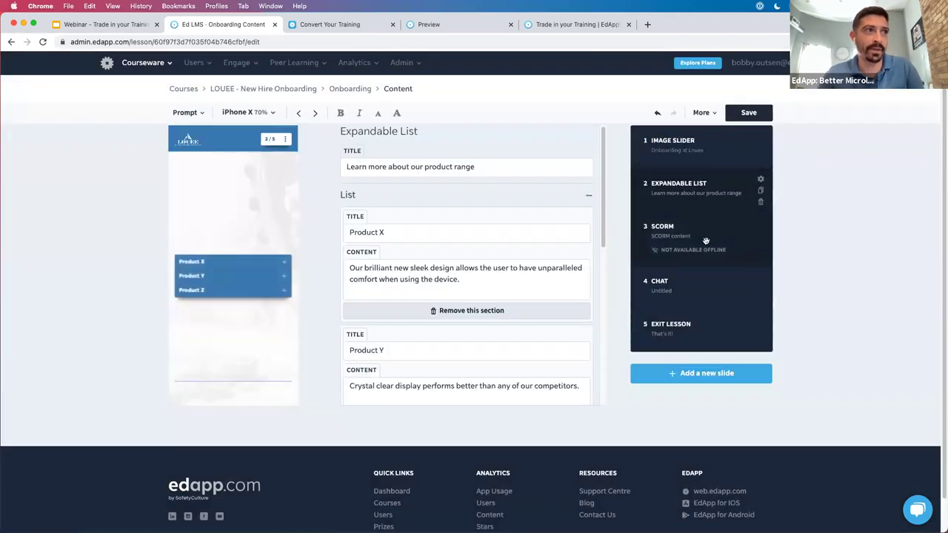
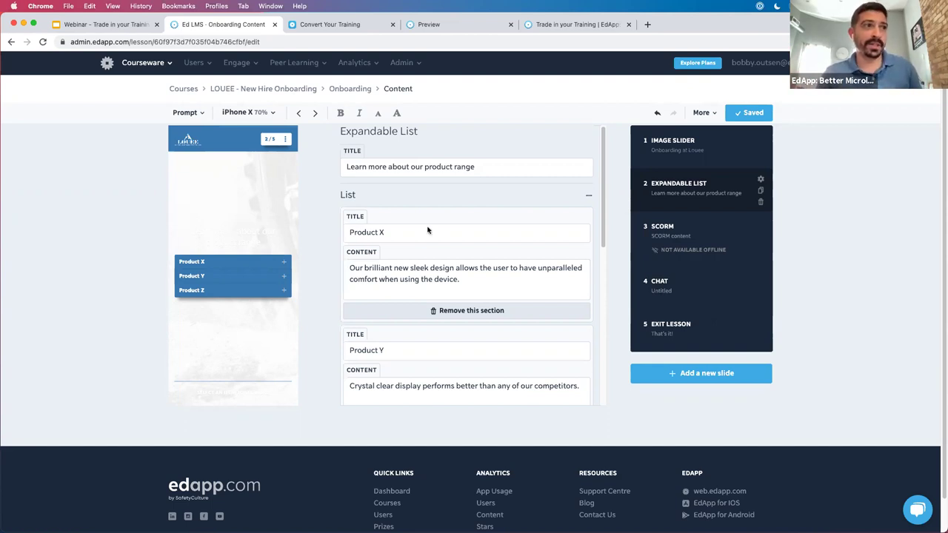
Step: Test expanding the product entries in the Expandable List slide's preview and return to the course list
left_click(282, 267)
left_click(284, 288)
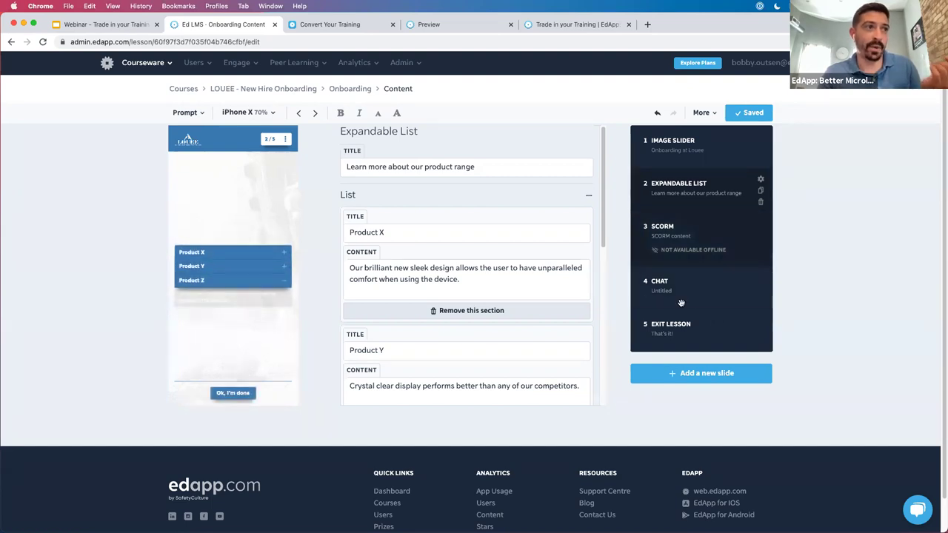
left_click(183, 89)
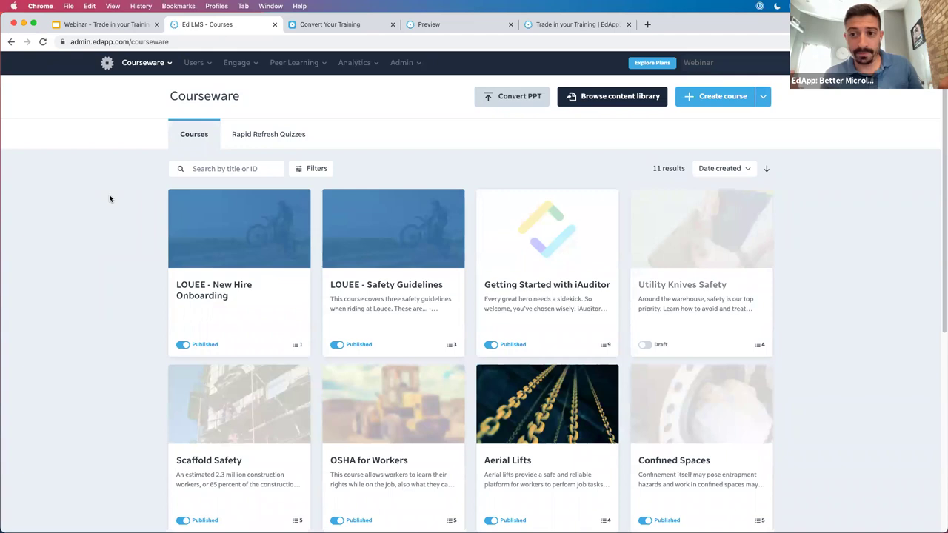
Step: View the lessons of the LOUEE - Safety Guidelines course and go back to the course list
left_click(417, 227)
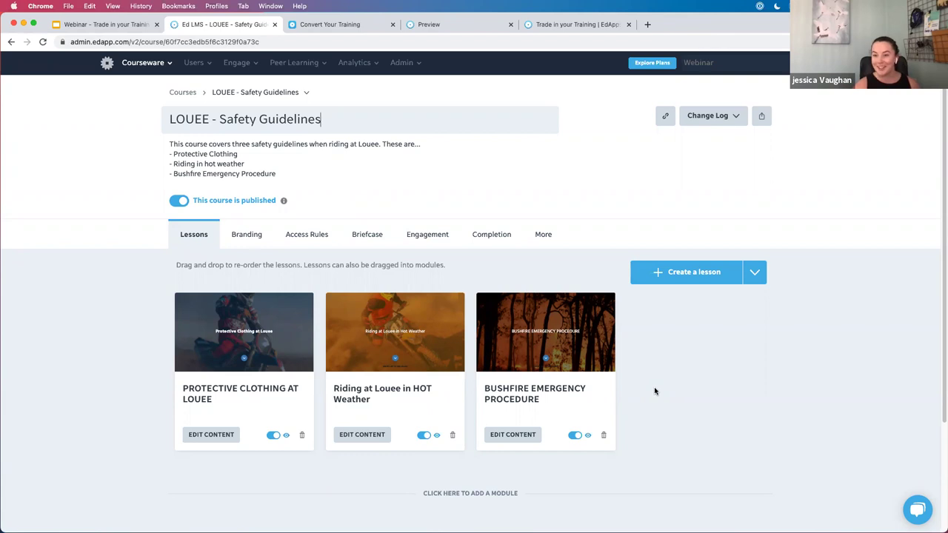
left_click(183, 96)
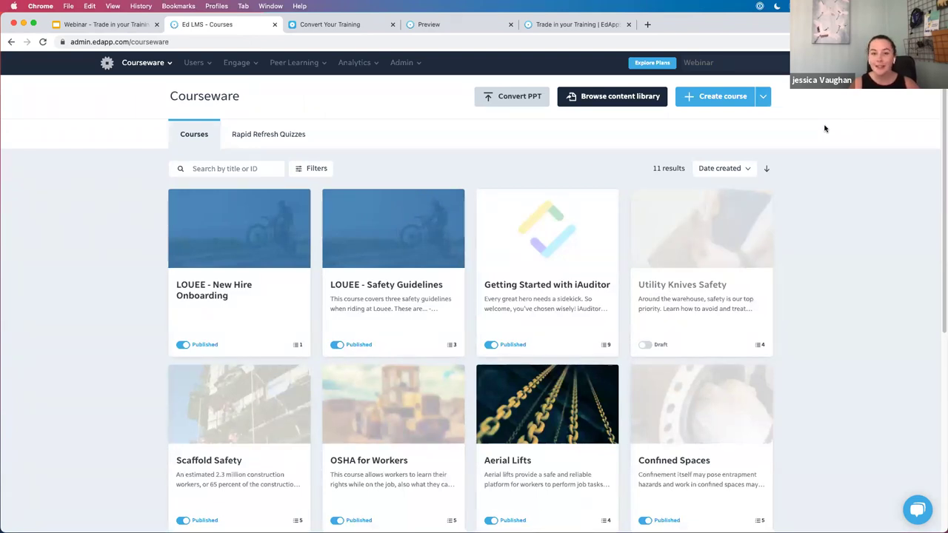
Step: Switch to the Trade in your Training deck in Google Slides, present it full screen from the Live Demo slide, and advance one slide
left_click(111, 24)
key("super+Return")
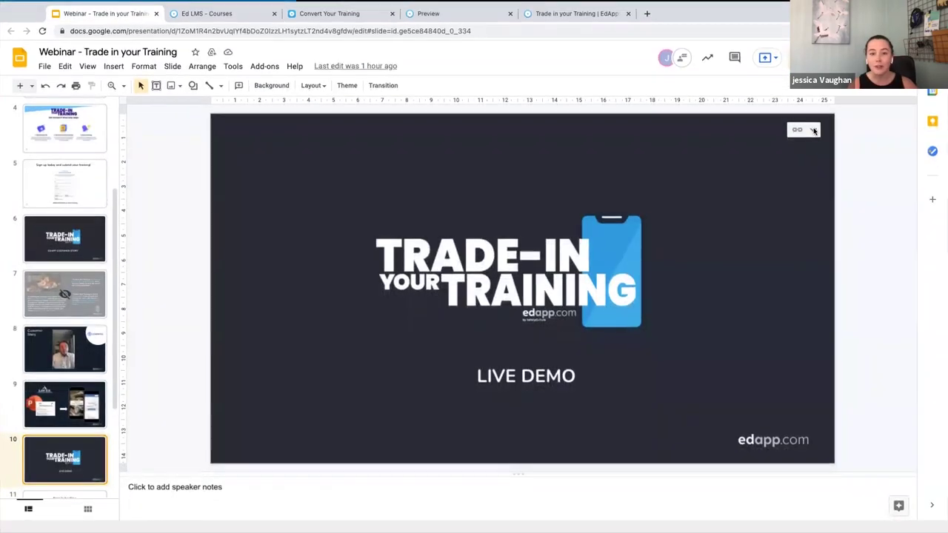
key("Right")
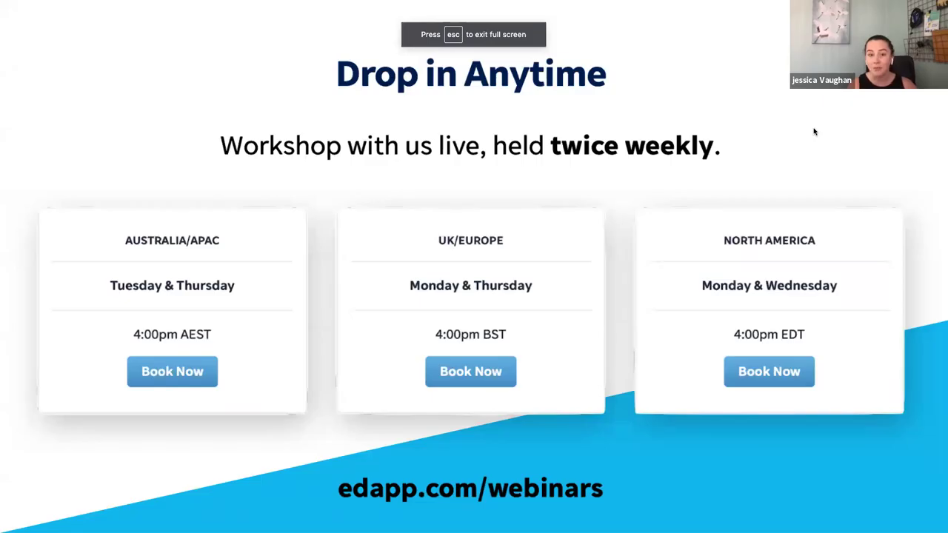